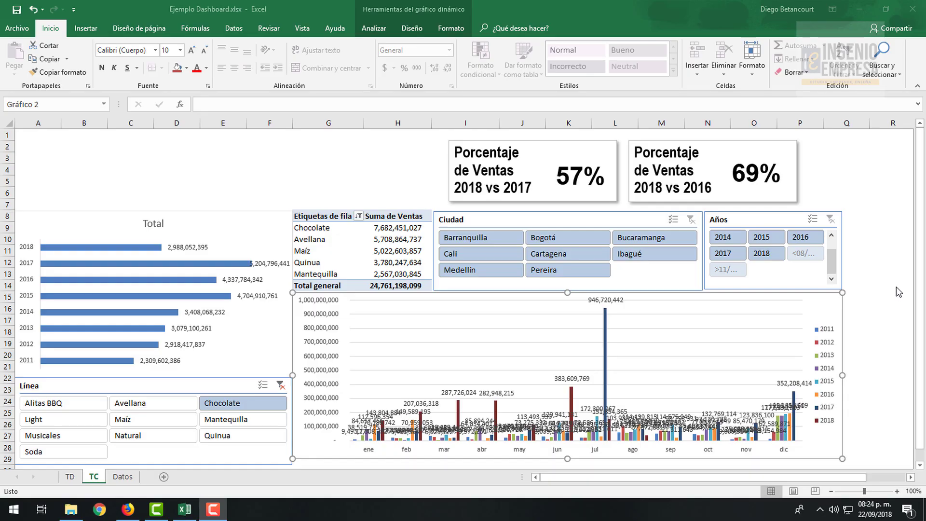
Reset the Línea slicer so all product lines show, leaving the yearly Total bar chart selected.
click(65, 404)
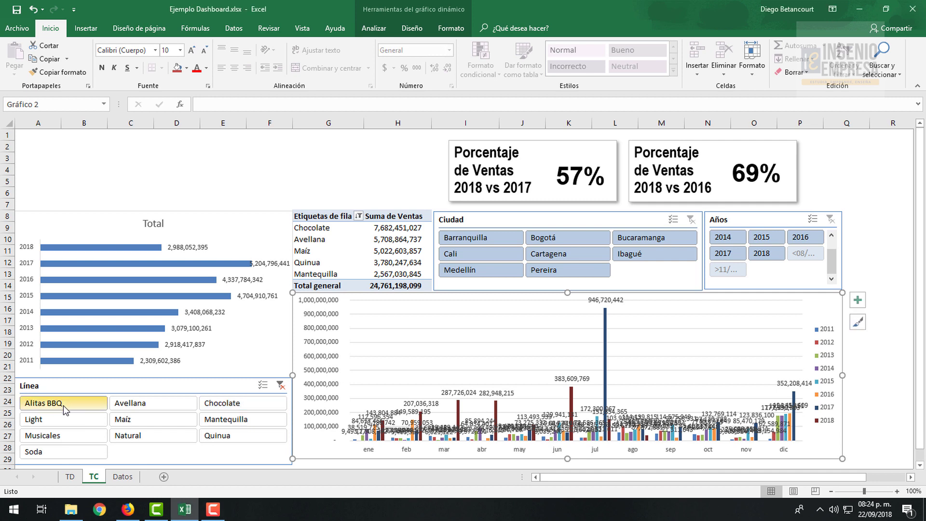
shift+click(74, 454)
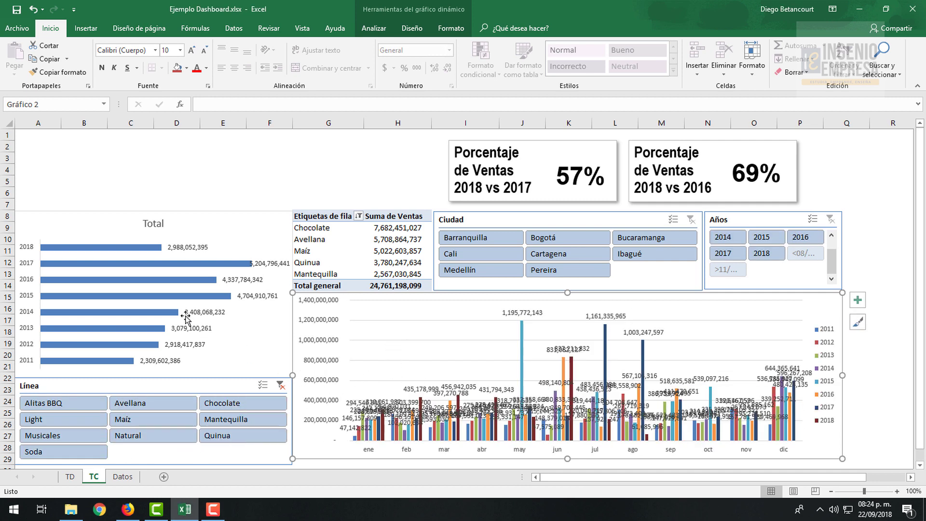
click(235, 224)
click(188, 247)
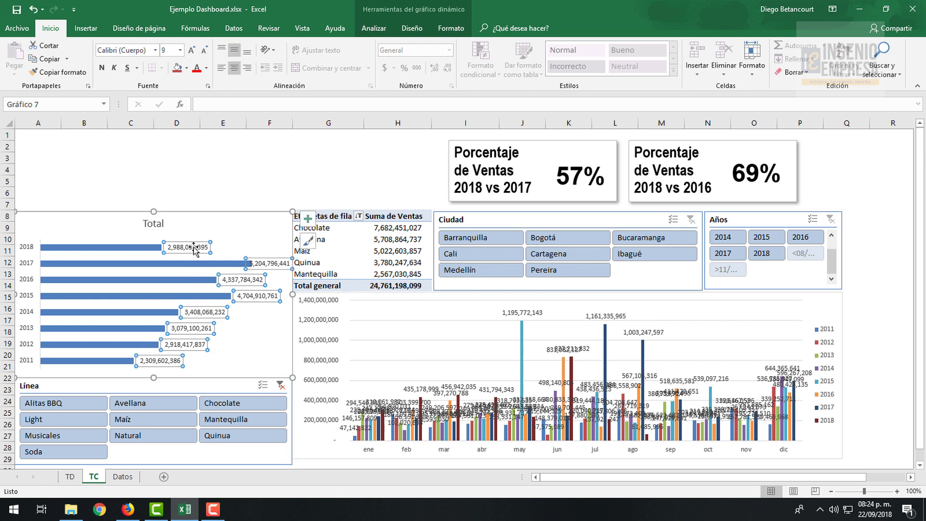
key(Escape)
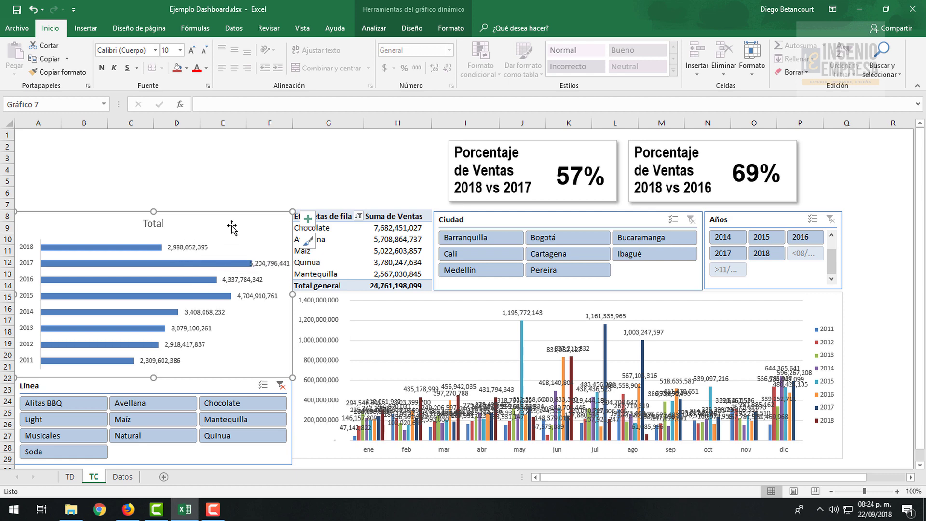
Enter the test value 50000000 in cell F2.
click(381, 27)
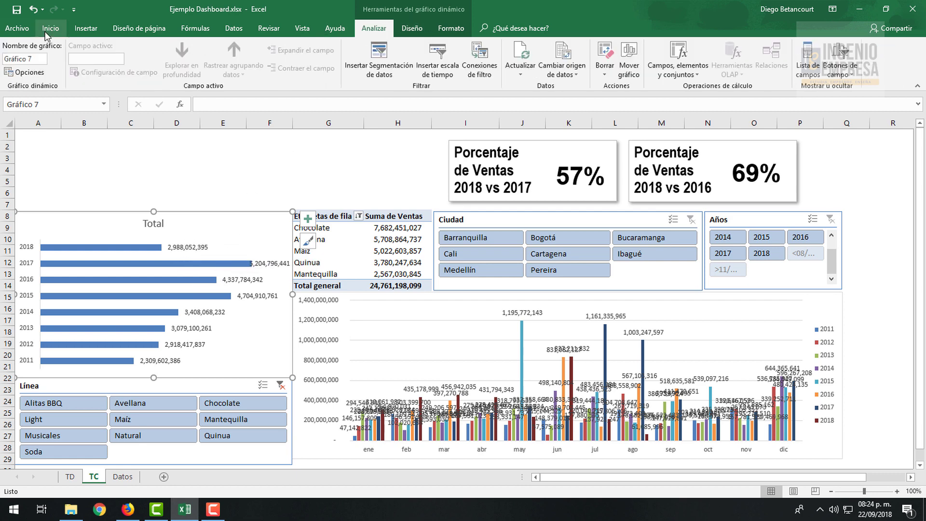
key(Escape)
click(279, 147)
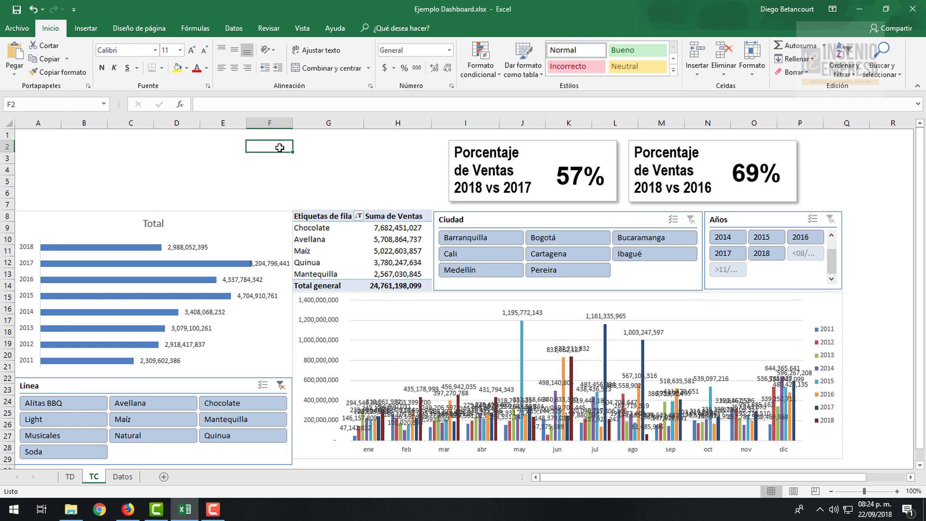
text(50000000)
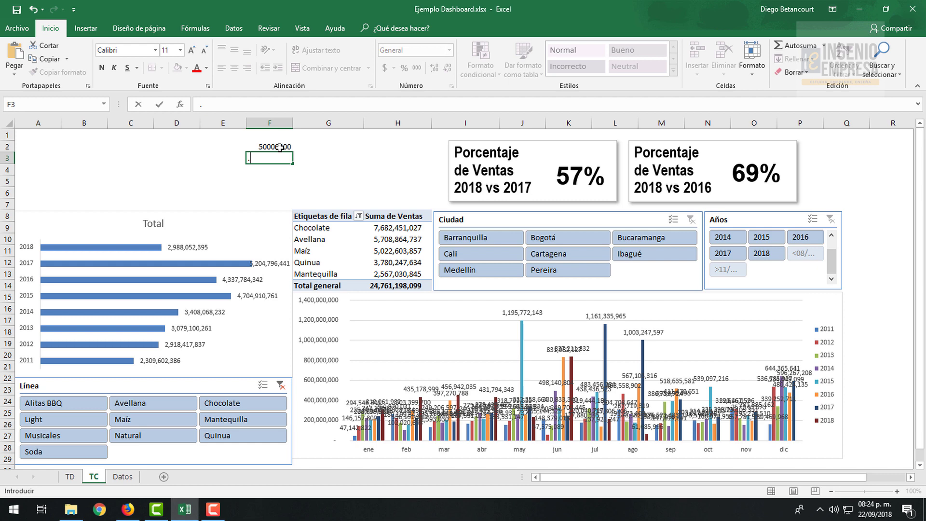
key(Tab)
text(.)
key(Return)
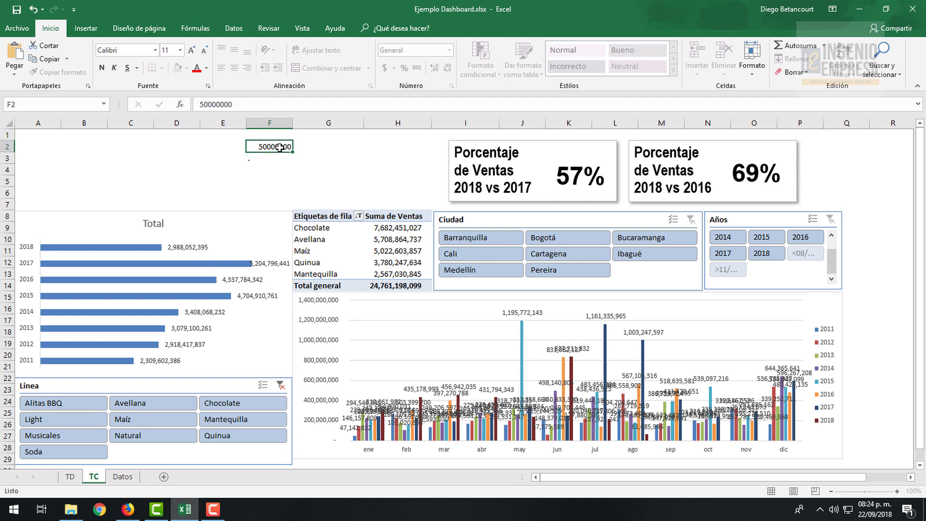
Apply the custom number format 0,,"M" to F2 through Format Cells.
click(280, 147)
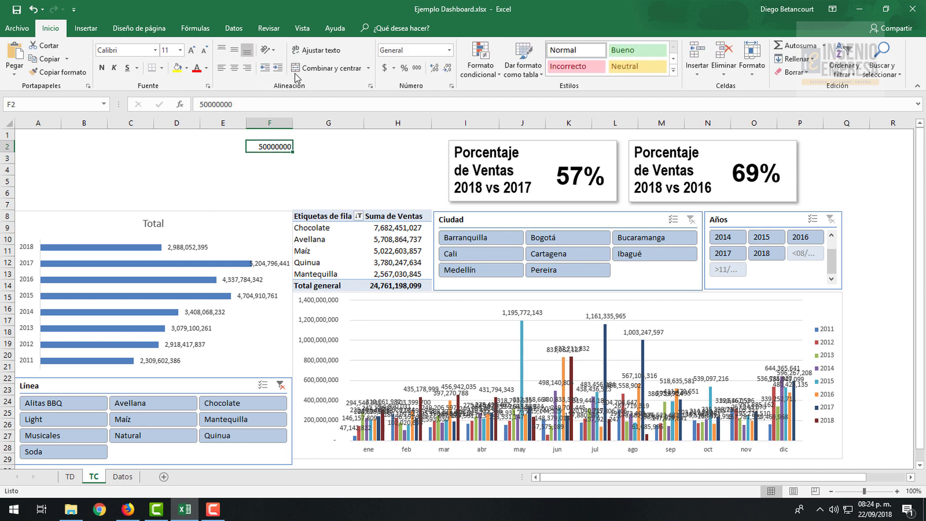
click(449, 50)
click(418, 328)
click(407, 295)
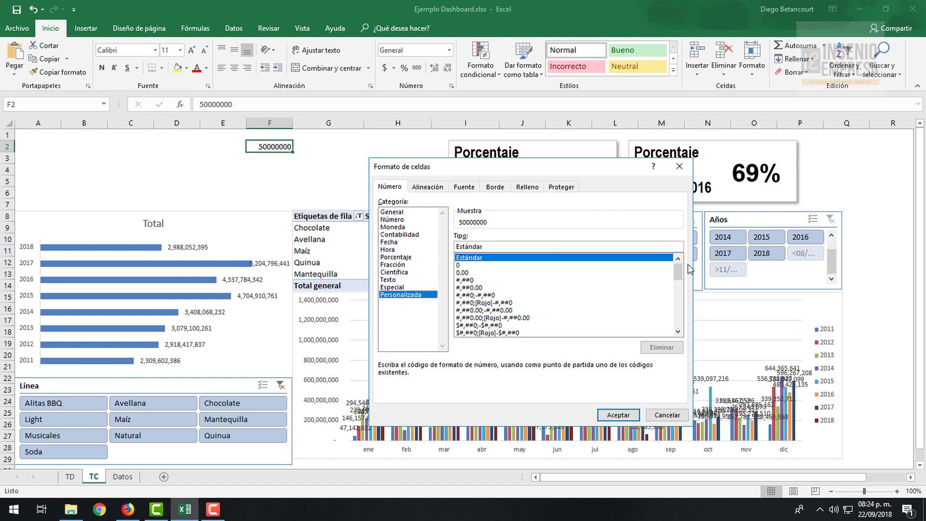
mouse_move(677, 271)
mouse_down()
mouse_move(678, 330)
mouse_move(678, 265)
mouse_up()
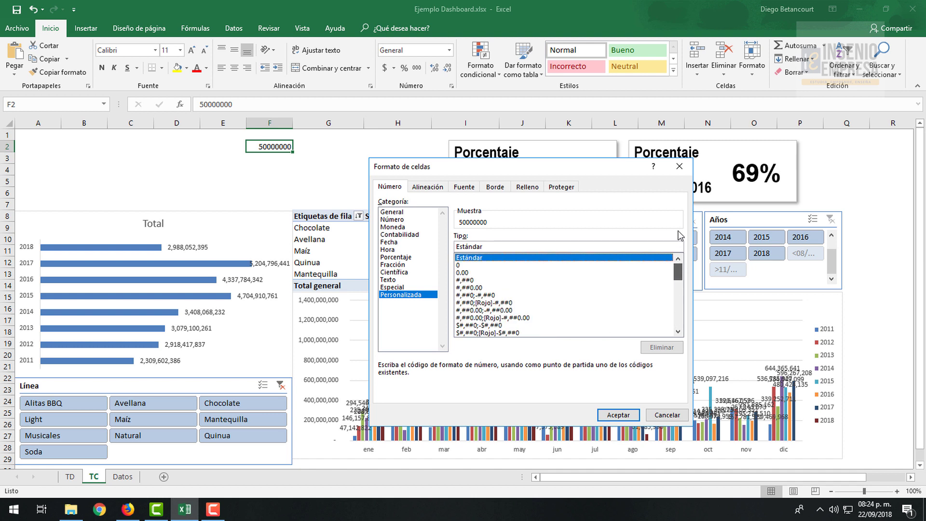
click(485, 255)
text(0)
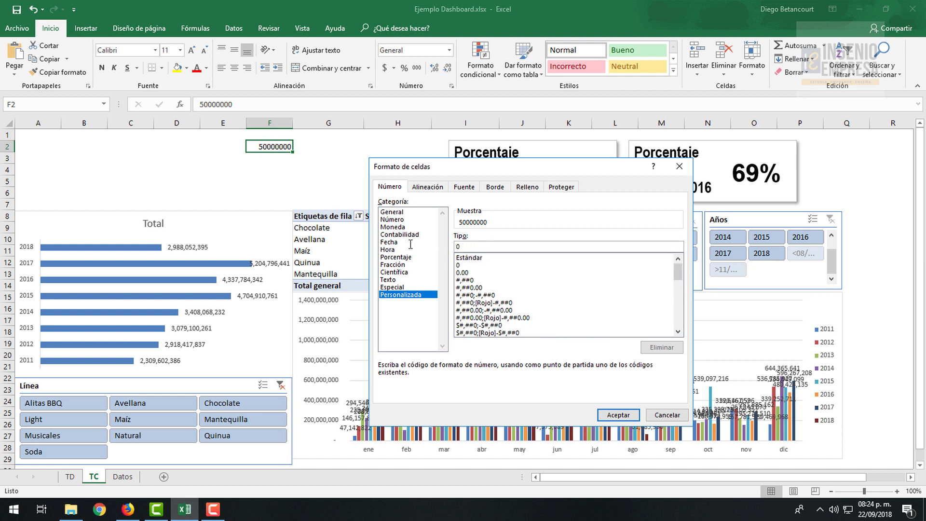
text(,,"M)
click(618, 415)
Undo F2's millions format and give it comma thousands style instead.
key(ctrl+z)
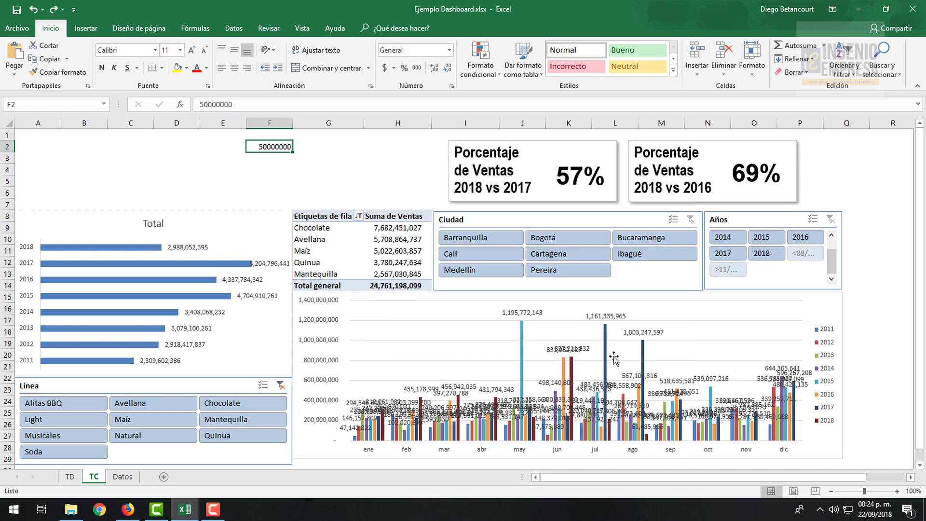
click(417, 69)
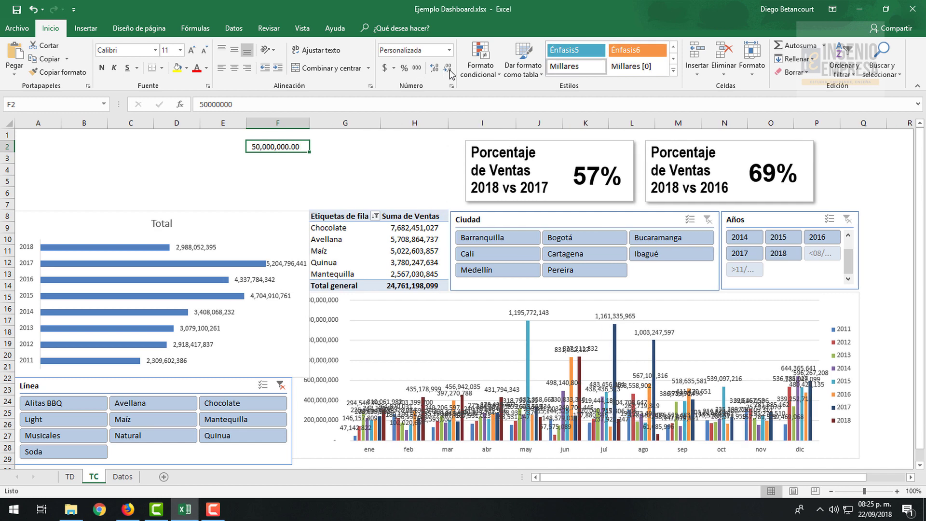
click(319, 172)
click(298, 152)
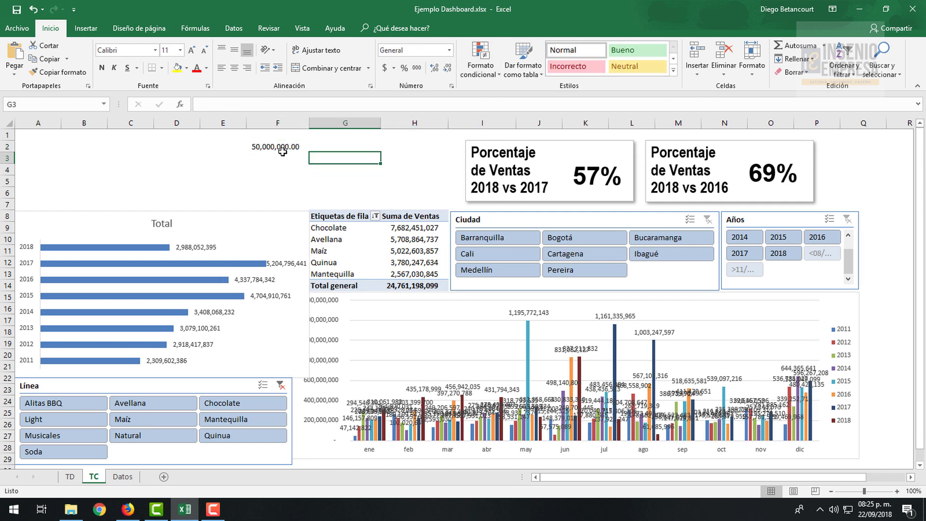
Reformat F2 with custom code 0,,"M" so it displays 50M.
click(449, 50)
click(395, 347)
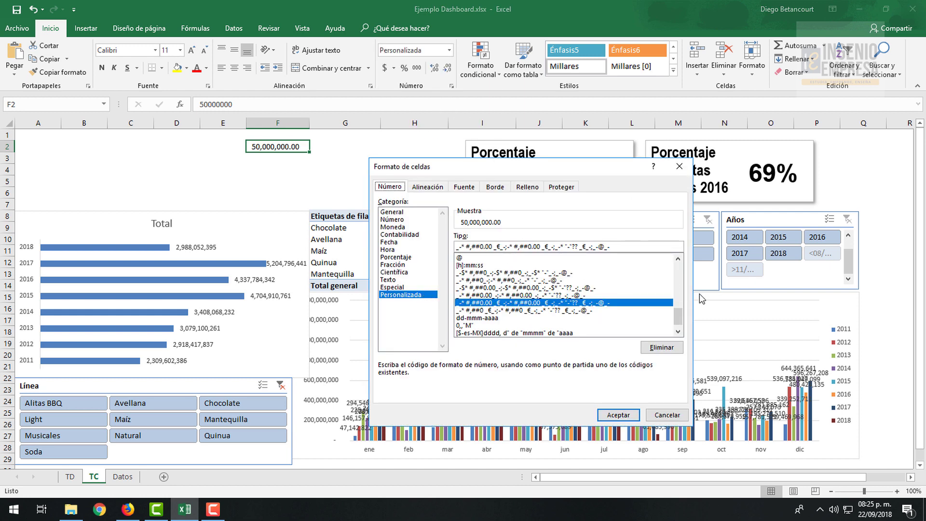
drag(678, 316, 678, 268)
click(514, 257)
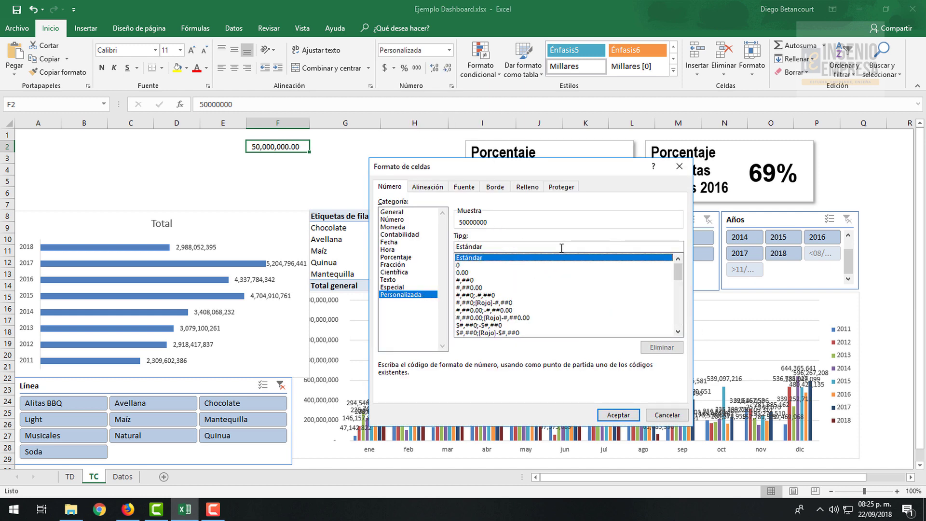
double_click(561, 248)
text(0,,"M)
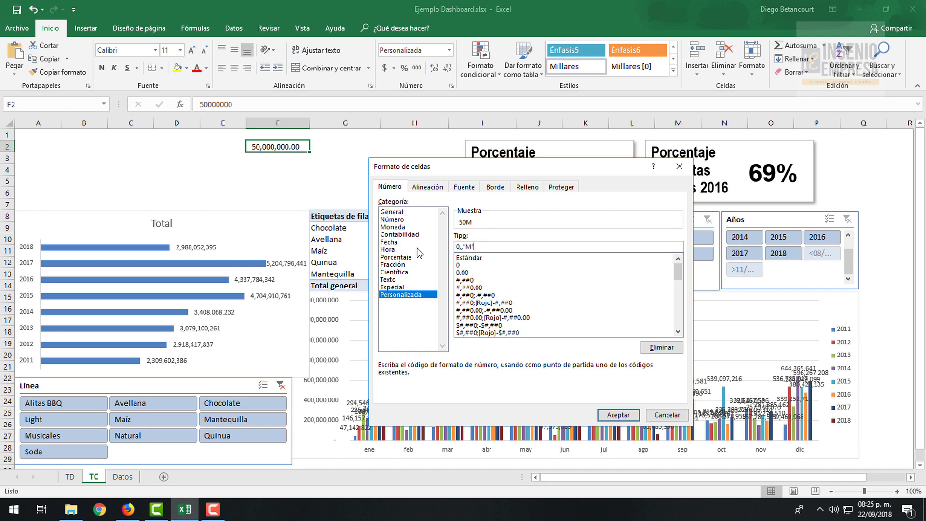
key(Return)
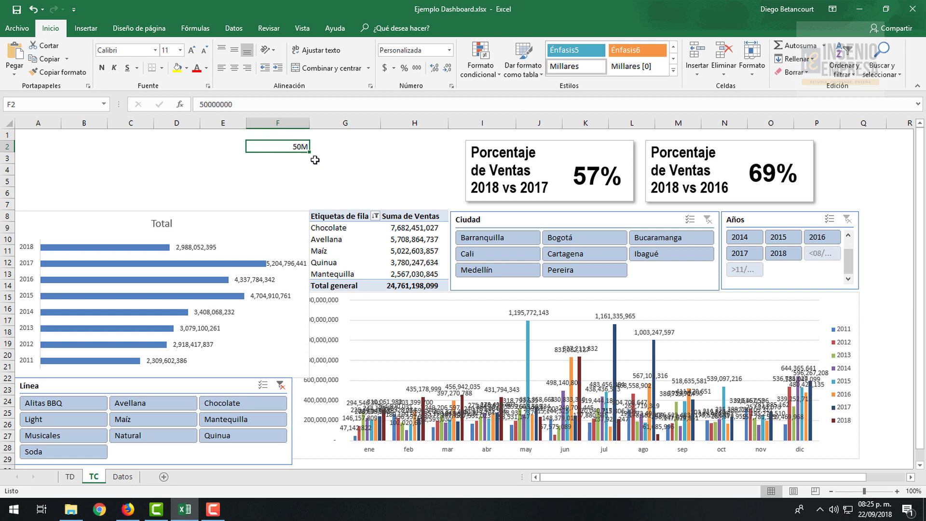
click(202, 247)
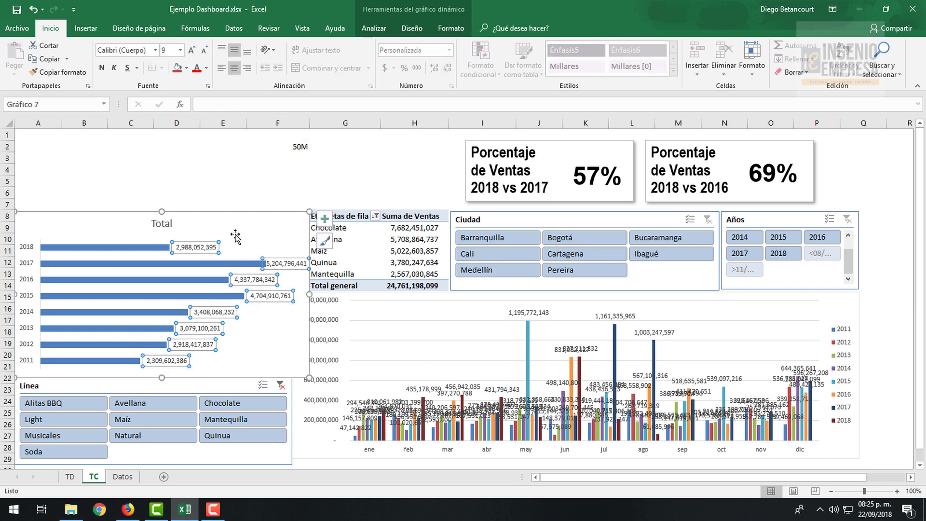
Select all the Total bar chart's data labels and open their formatting pane.
key(Escape)
click(199, 245)
click(200, 246)
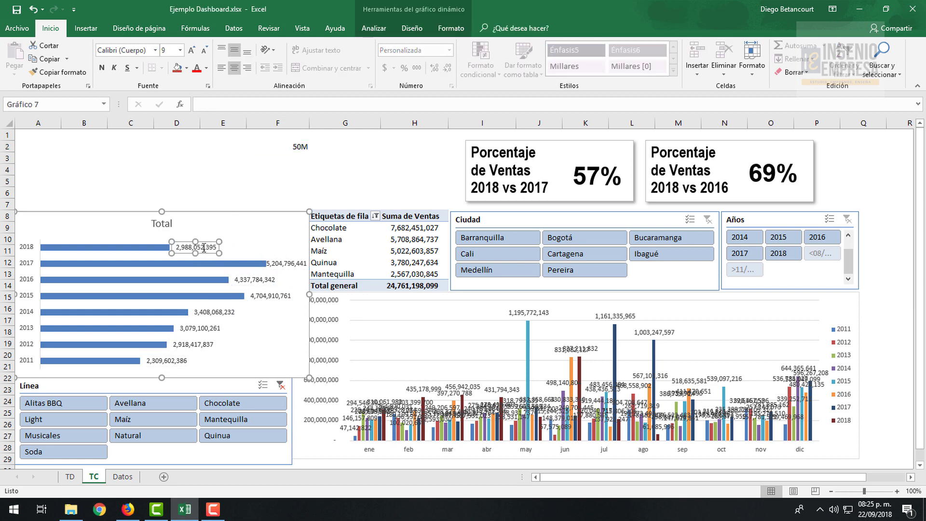
double_click(201, 246)
click(236, 219)
click(202, 246)
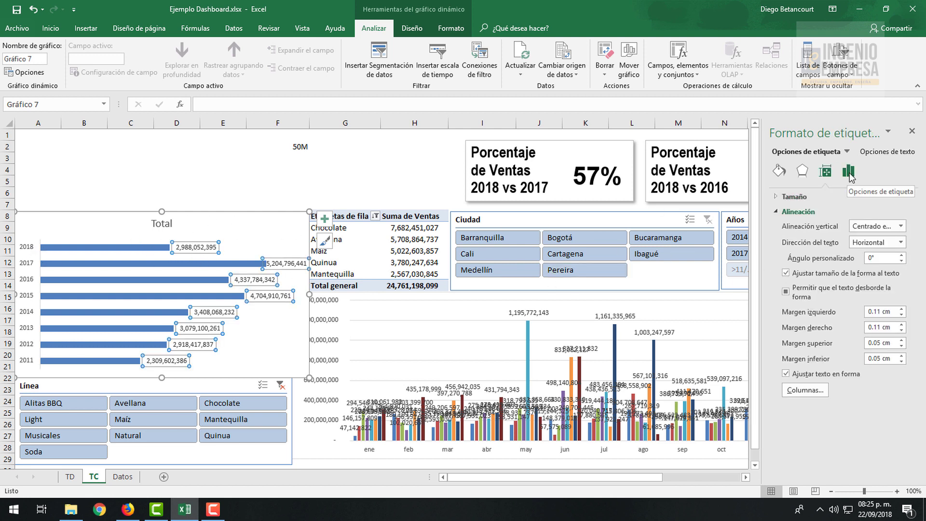
Set the labels' number category to Custom and delete the existing format code.
click(849, 172)
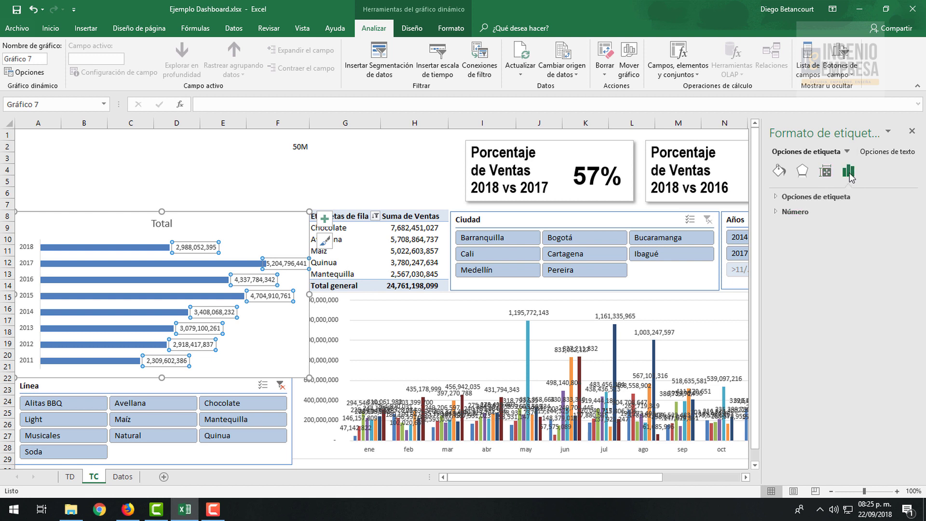
click(790, 212)
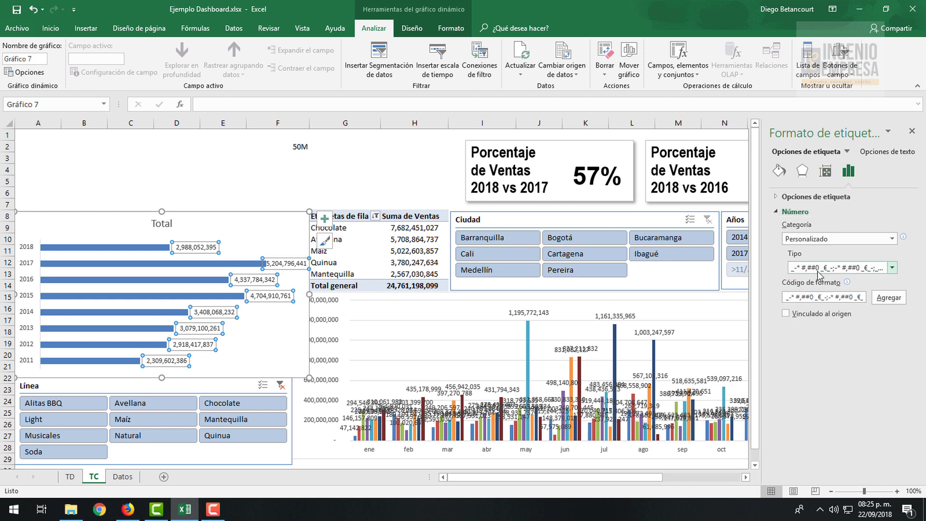
click(850, 240)
click(831, 372)
click(830, 268)
click(841, 280)
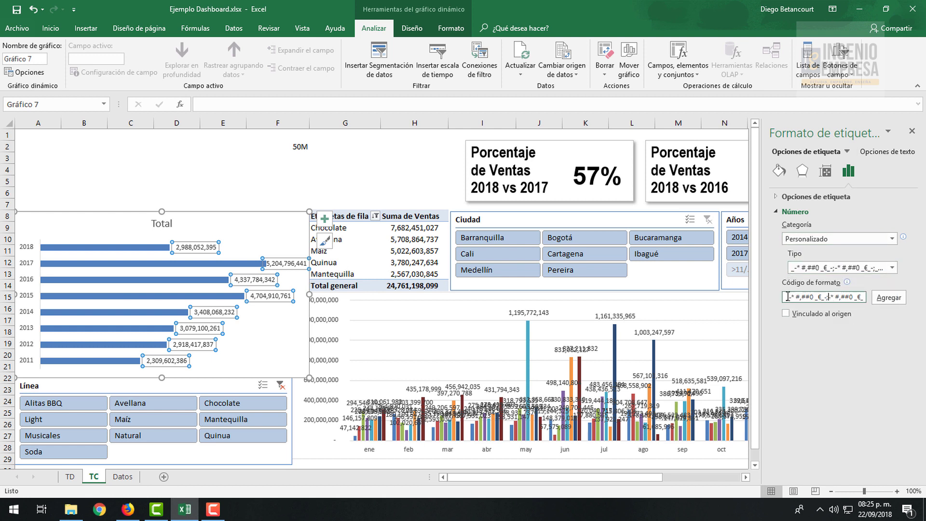
drag(787, 296, 863, 296)
key(Delete)
click(892, 269)
click(892, 269)
click(892, 268)
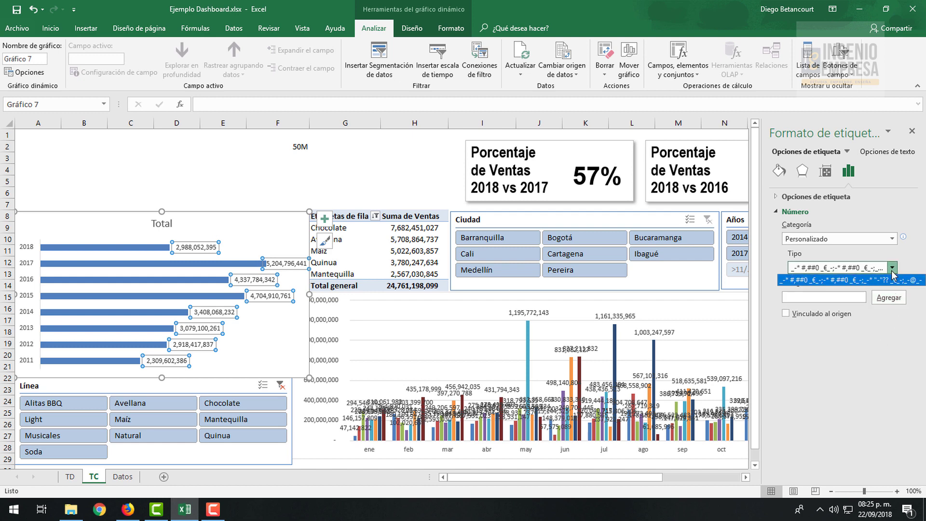
click(892, 274)
Reselect the data labels and apply the custom millions format 0,,"M".
click(178, 170)
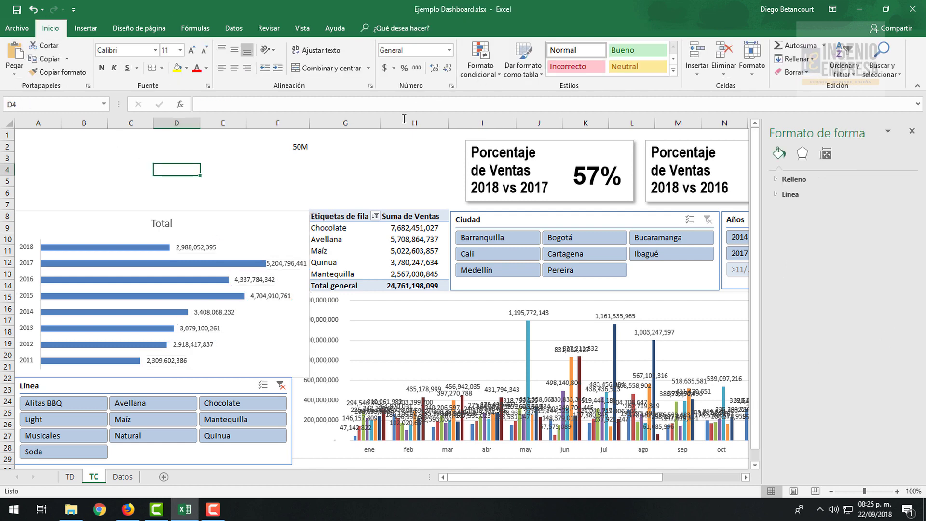
click(207, 247)
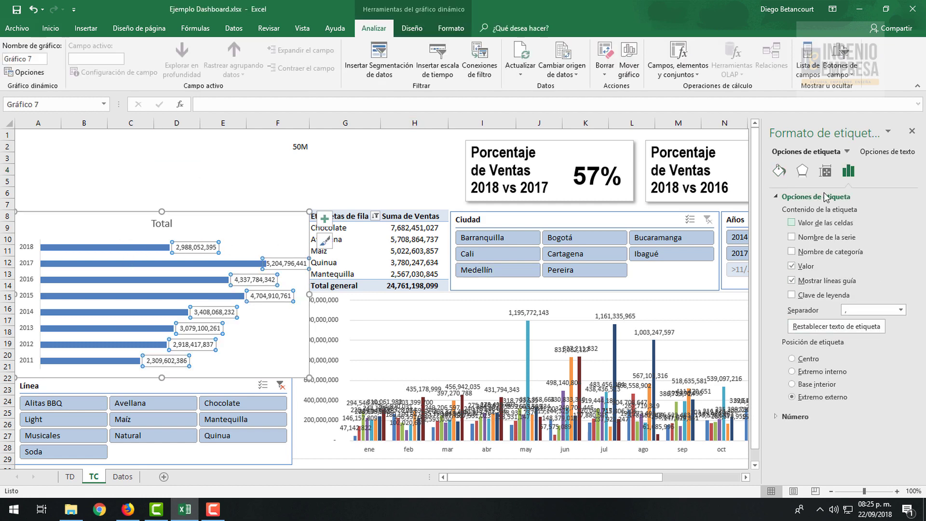
click(803, 418)
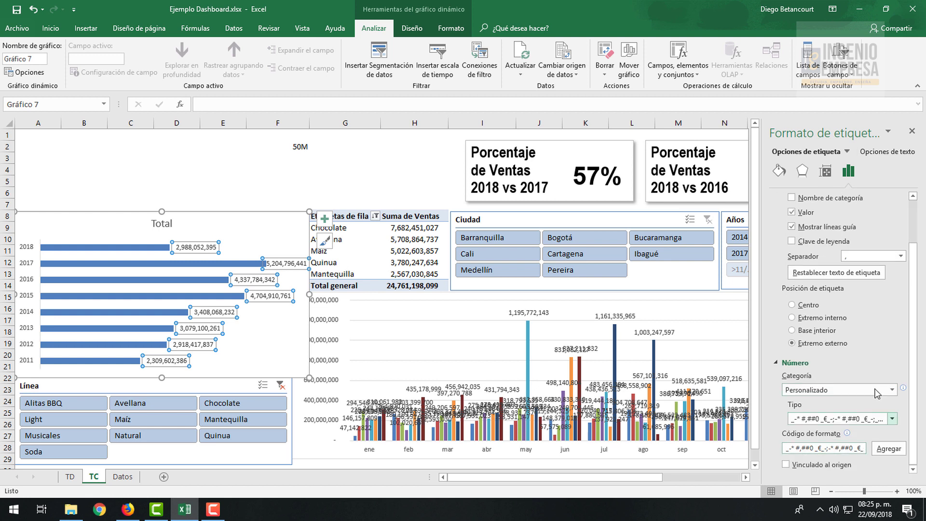
click(892, 418)
click(892, 419)
click(892, 419)
click(875, 470)
drag(787, 448, 924, 448)
text(,,"M)
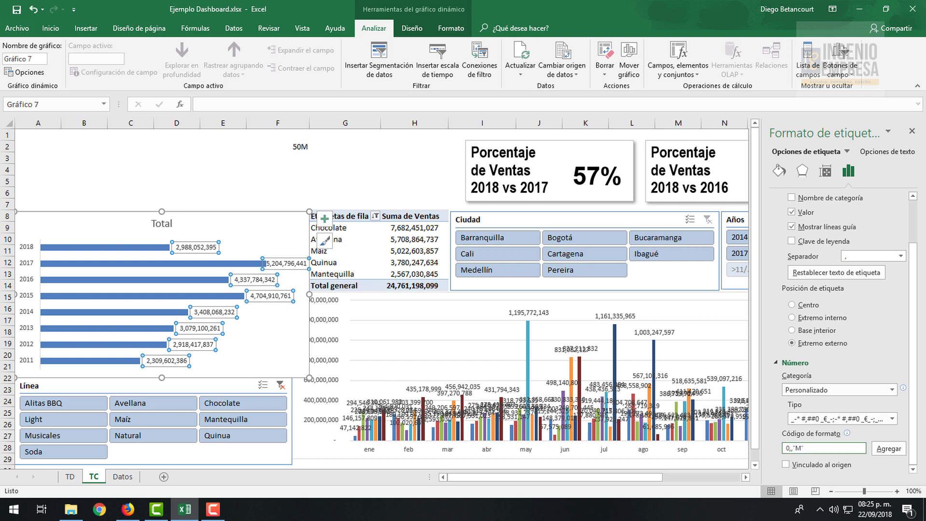
click(883, 451)
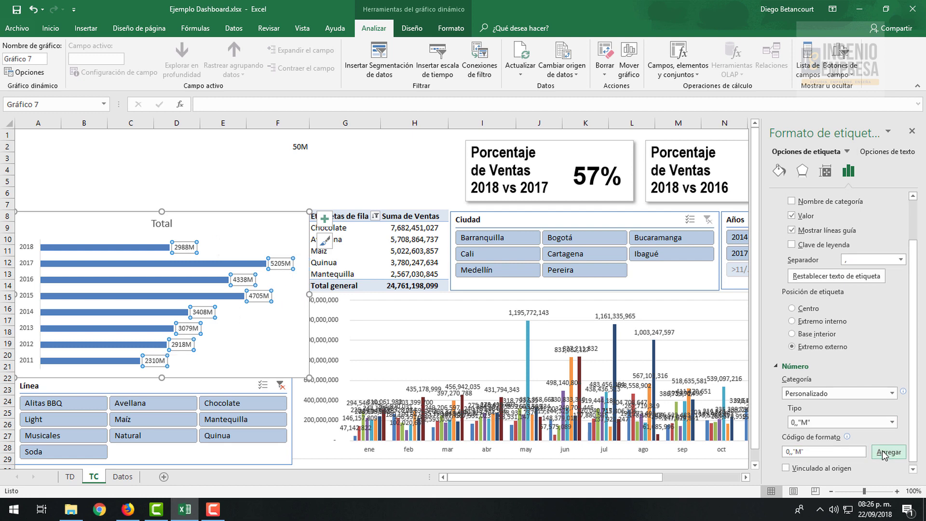
Undo the last label format change and cancel the Font dialog.
click(234, 181)
key(ctrl+z)
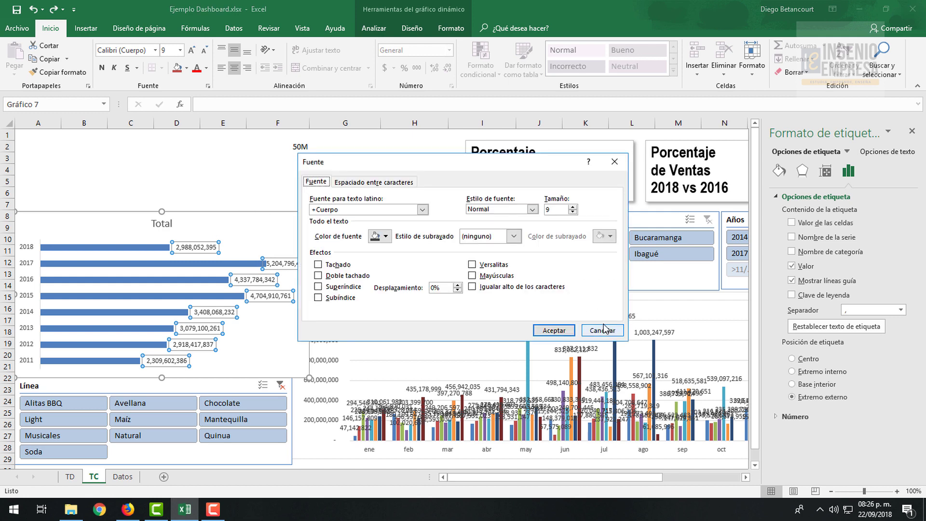
click(603, 328)
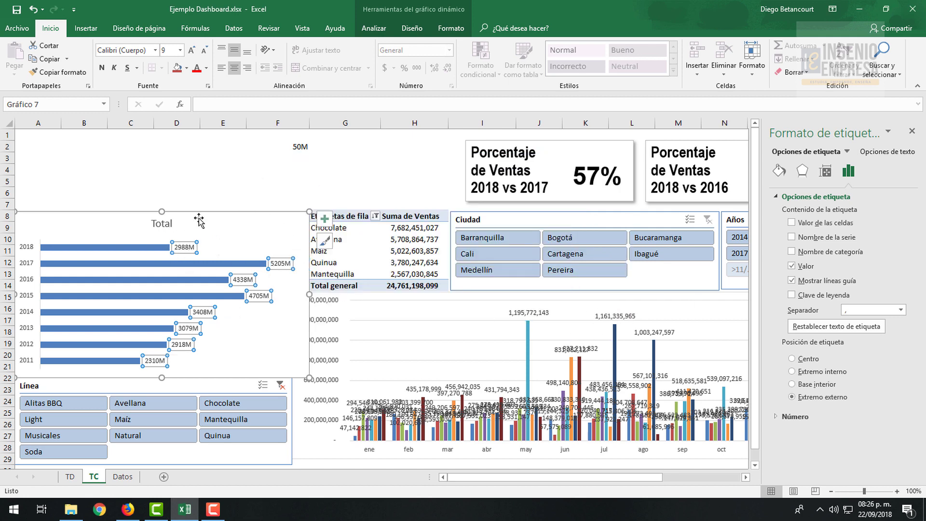
Close the Format pane and filter the dashboard to 2011 in the Años slicer.
click(912, 130)
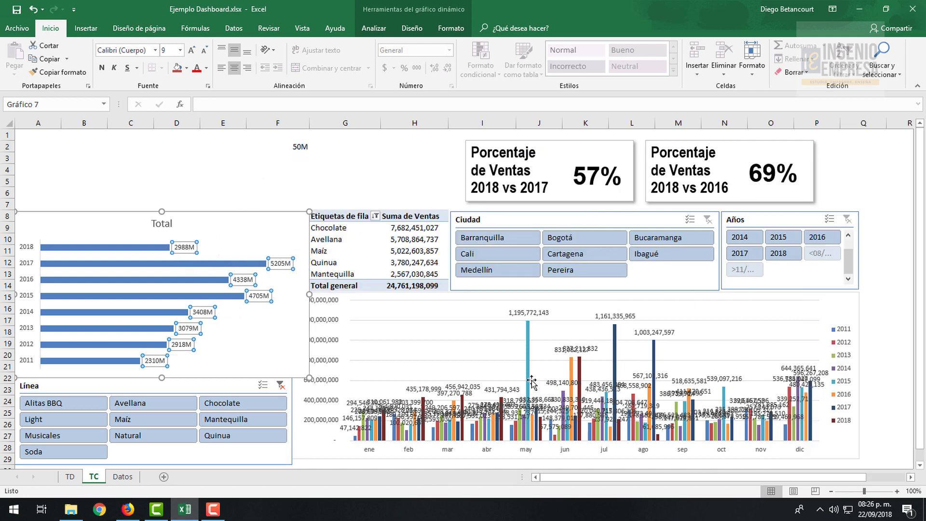
drag(847, 257, 848, 246)
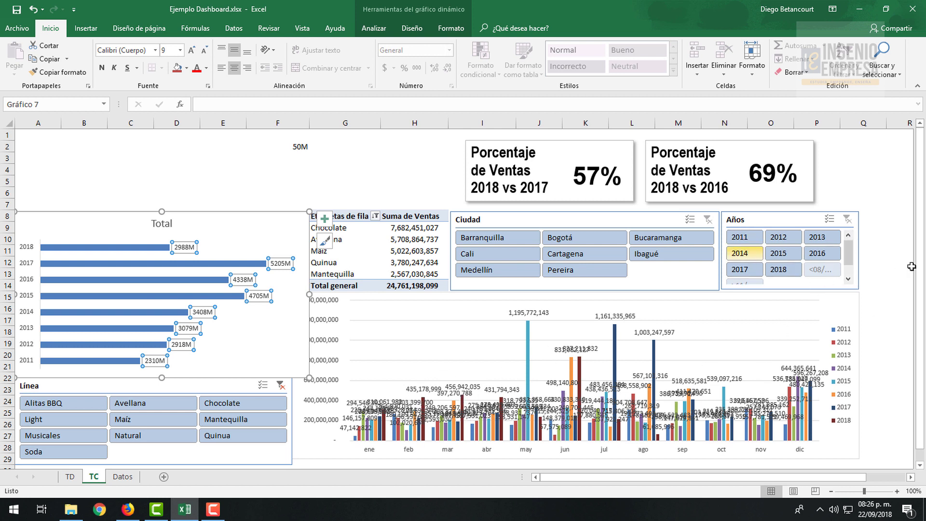
click(739, 236)
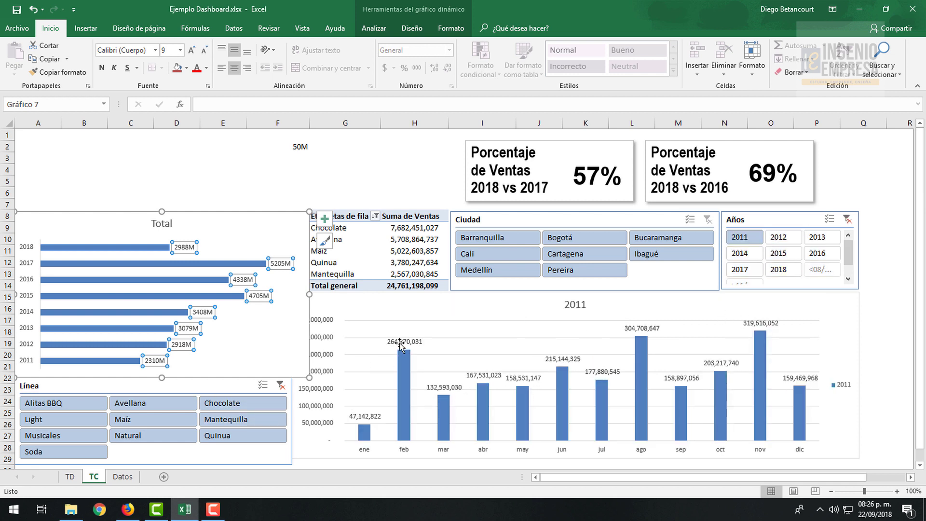
Select all the monthly column chart's data labels and open their formatting.
click(401, 343)
click(410, 341)
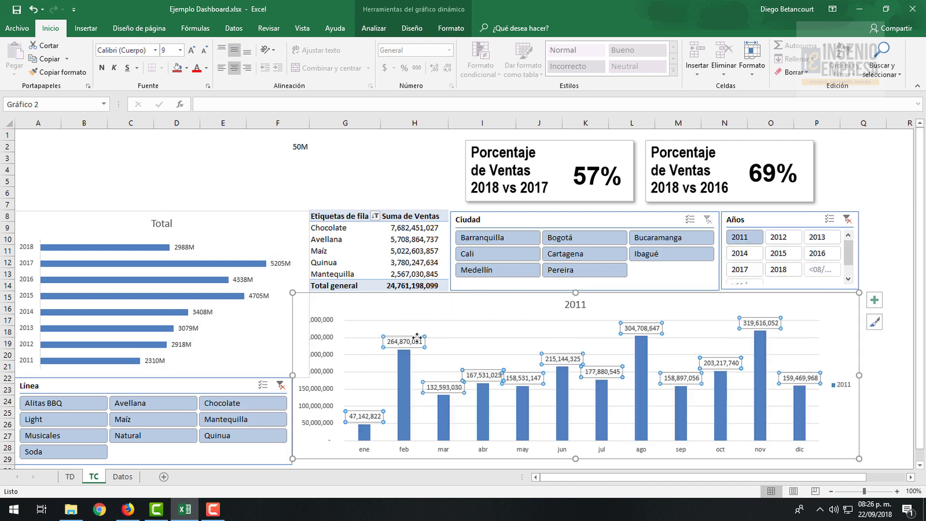
double_click(410, 341)
click(450, 300)
click(404, 341)
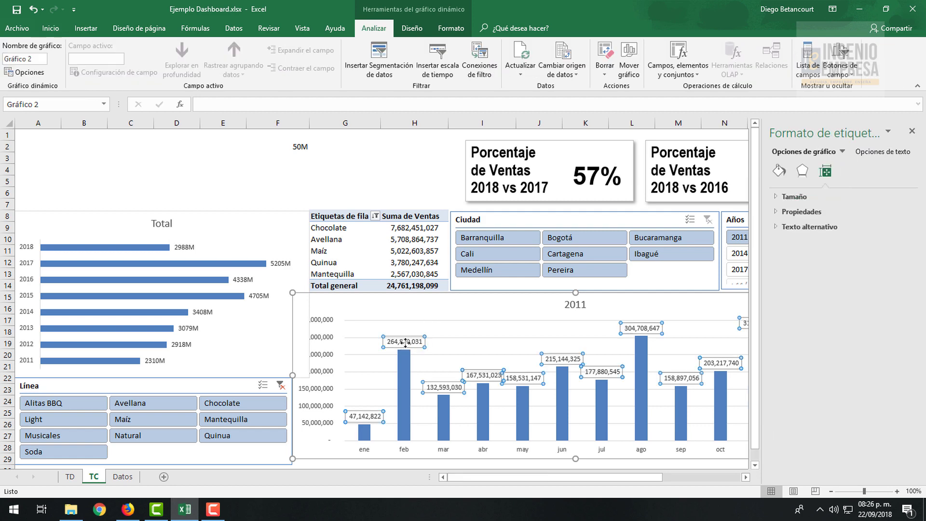
Give the labels the Custom number format 0,,"M" and close the pane.
click(848, 171)
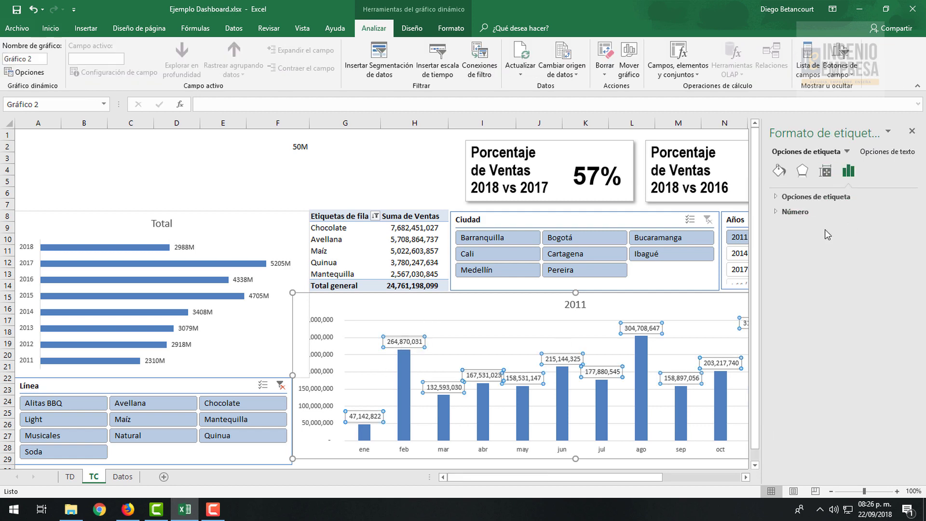
click(815, 213)
click(891, 238)
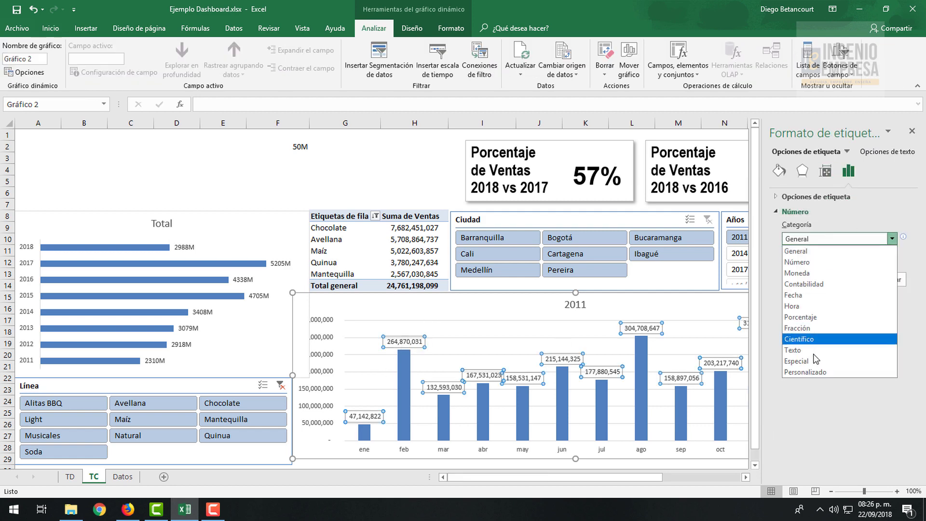
click(804, 372)
click(892, 268)
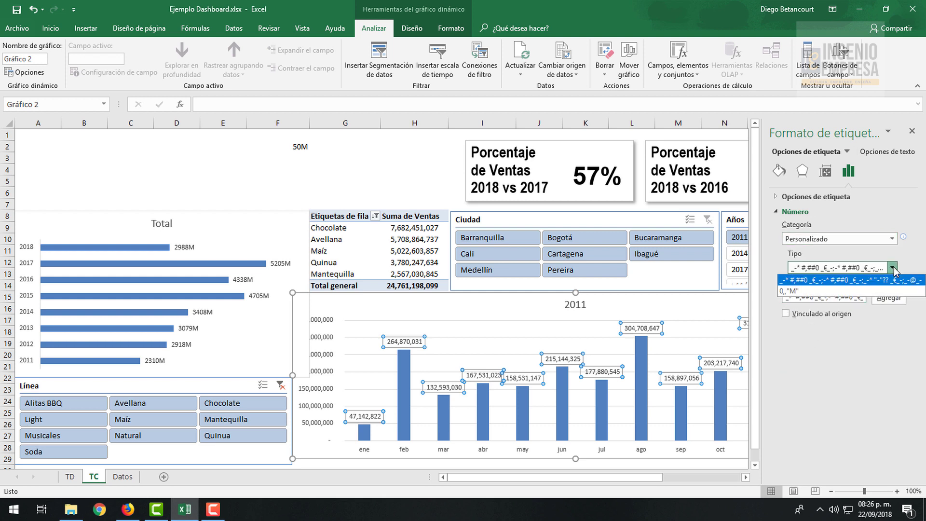
click(800, 291)
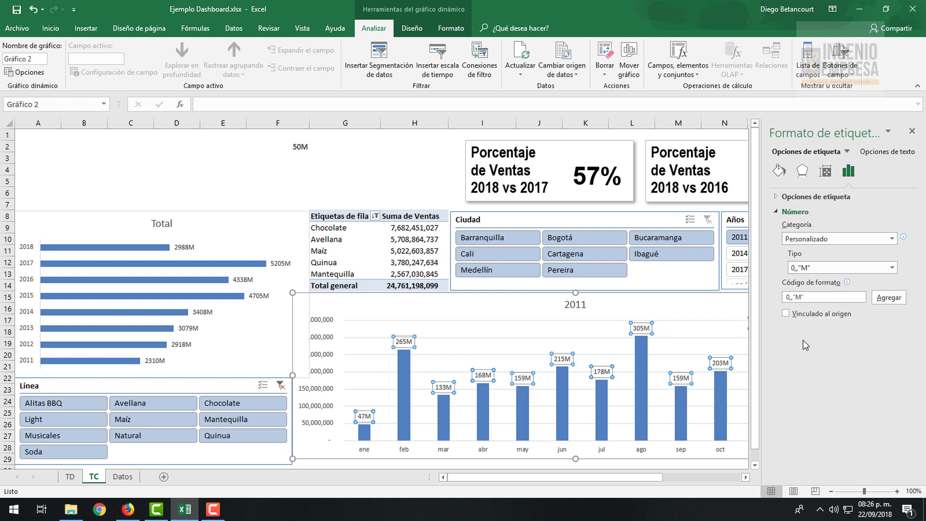
click(515, 317)
click(912, 131)
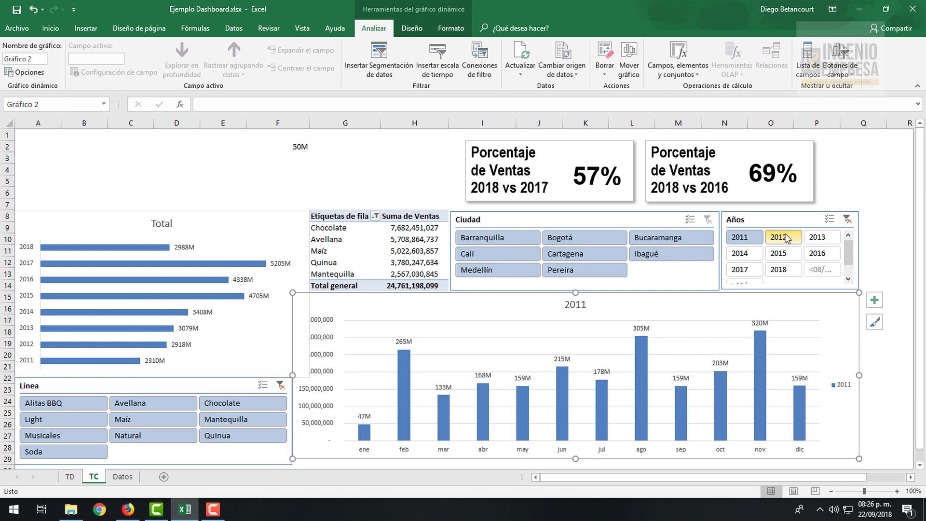
Filter to 2012 and apply Custom format 0,,"M" to the monthly chart's labels.
click(773, 237)
click(408, 388)
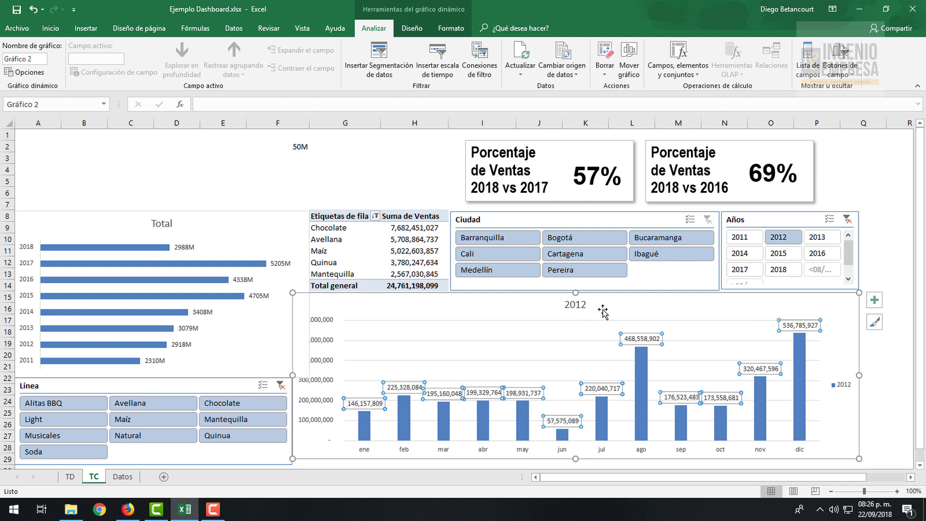
double_click(415, 385)
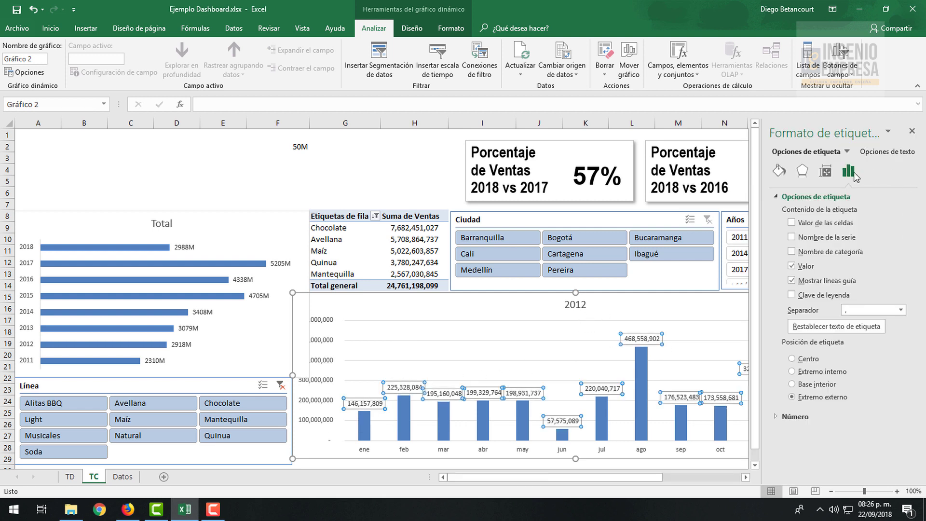
click(795, 416)
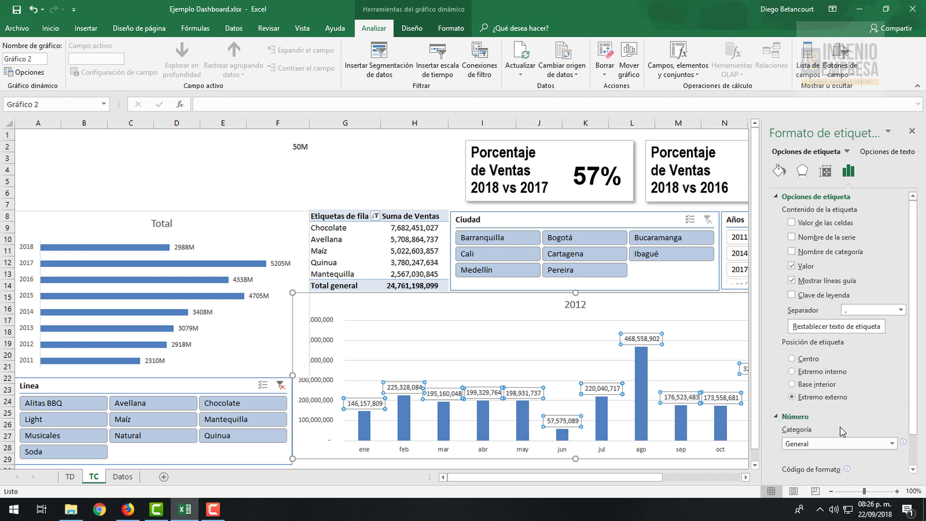
click(843, 414)
click(845, 403)
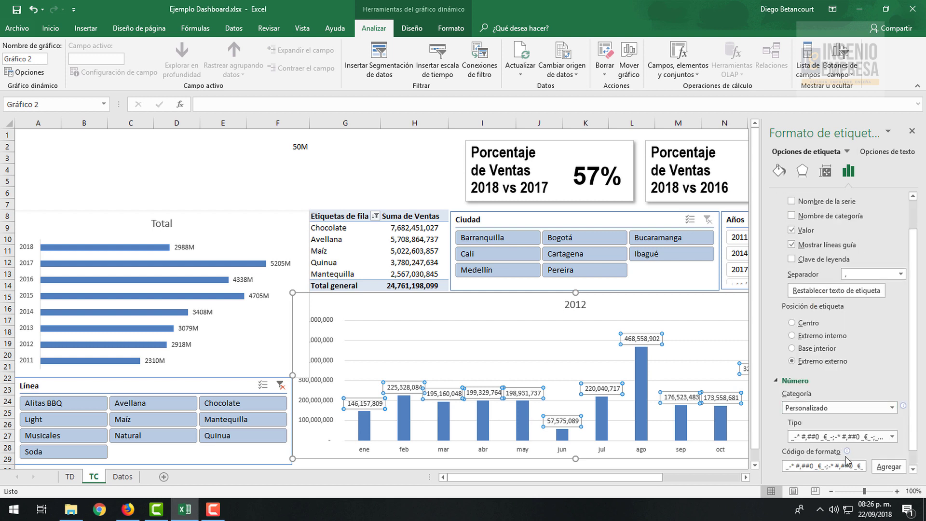
click(852, 439)
click(853, 459)
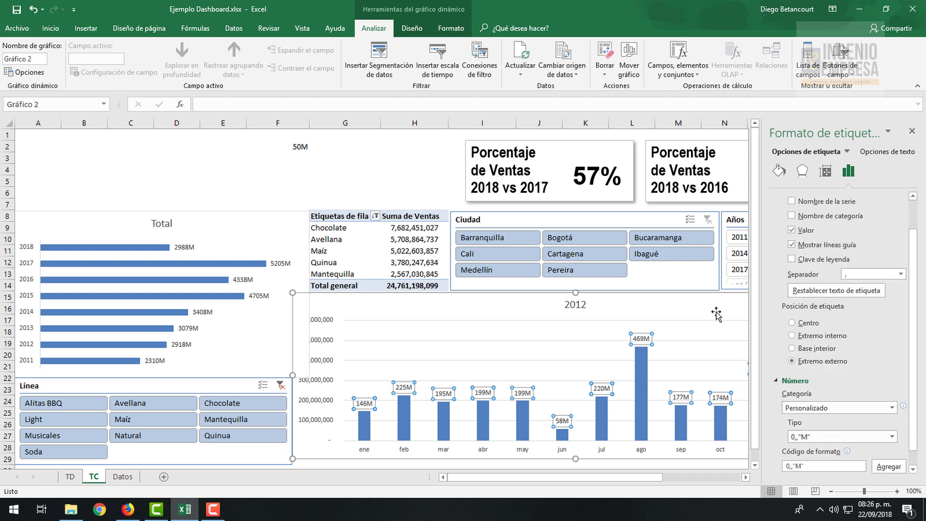
click(729, 301)
click(912, 131)
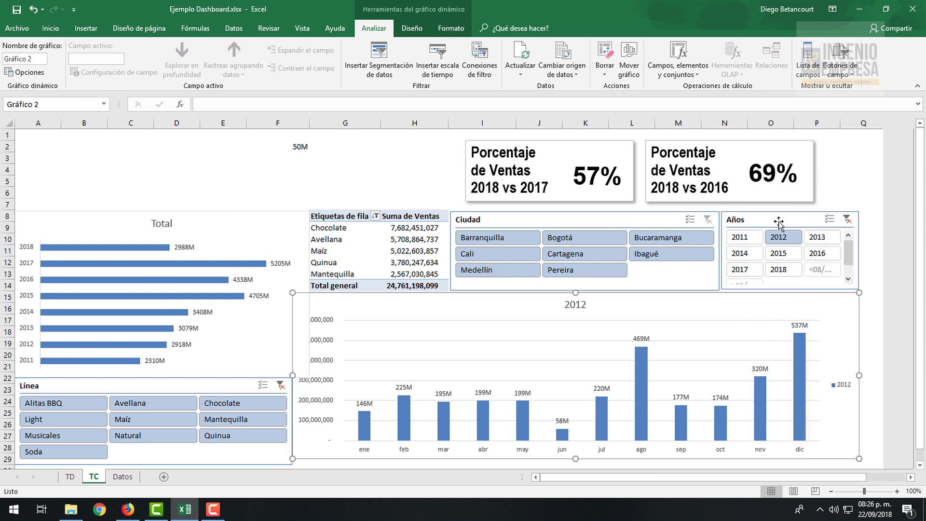
Filter to 2013 and apply Custom format 0,,"M" to the monthly chart's labels.
click(821, 237)
click(455, 365)
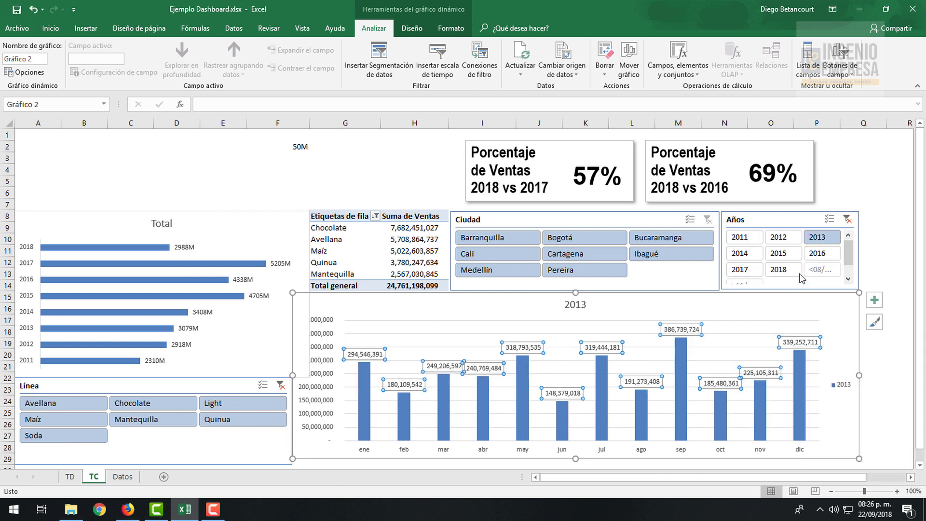
double_click(690, 331)
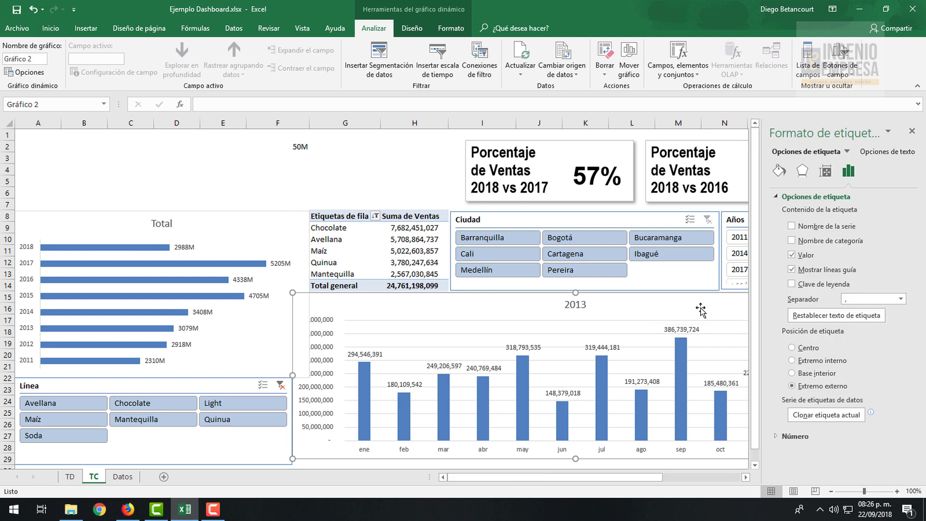
click(825, 171)
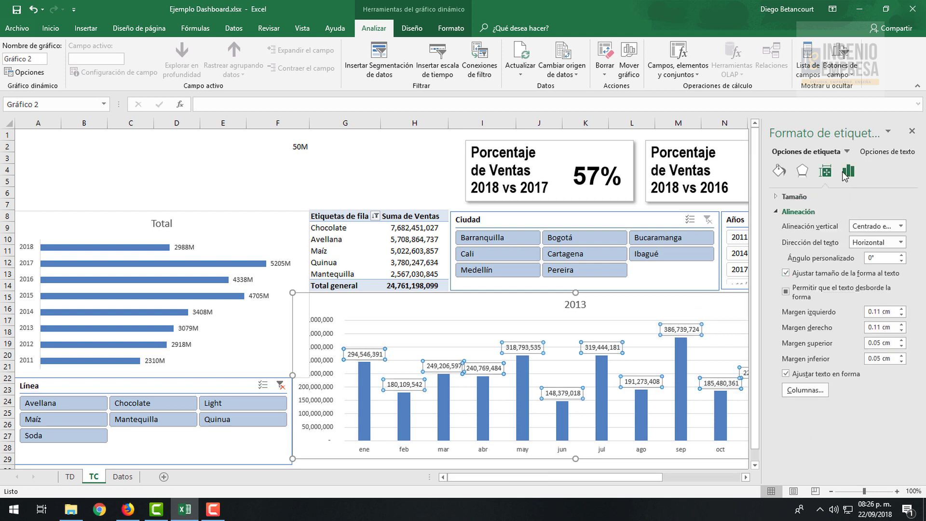
click(848, 171)
click(811, 212)
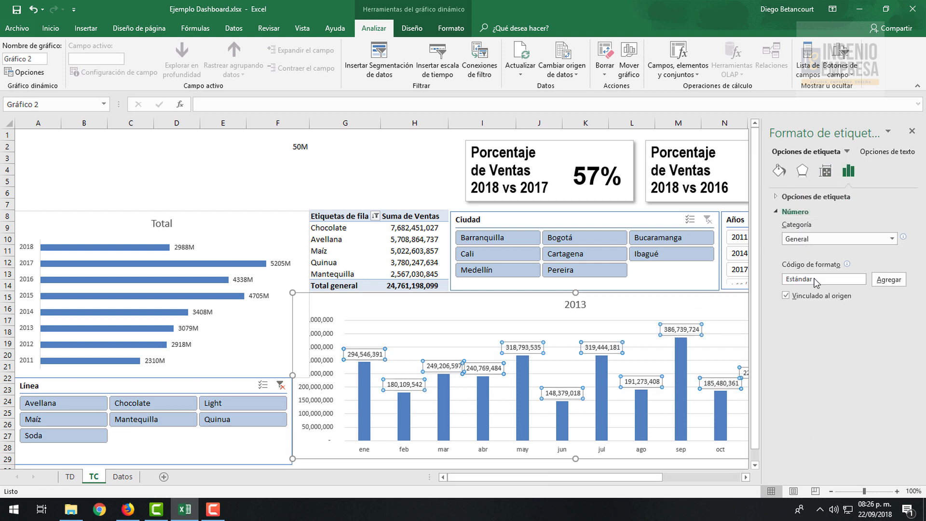
click(858, 239)
click(819, 374)
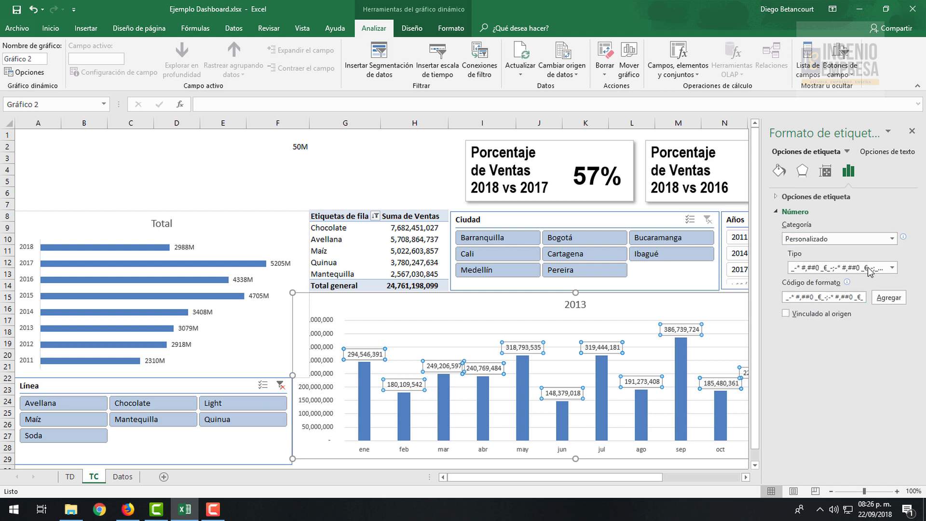
click(869, 267)
click(829, 287)
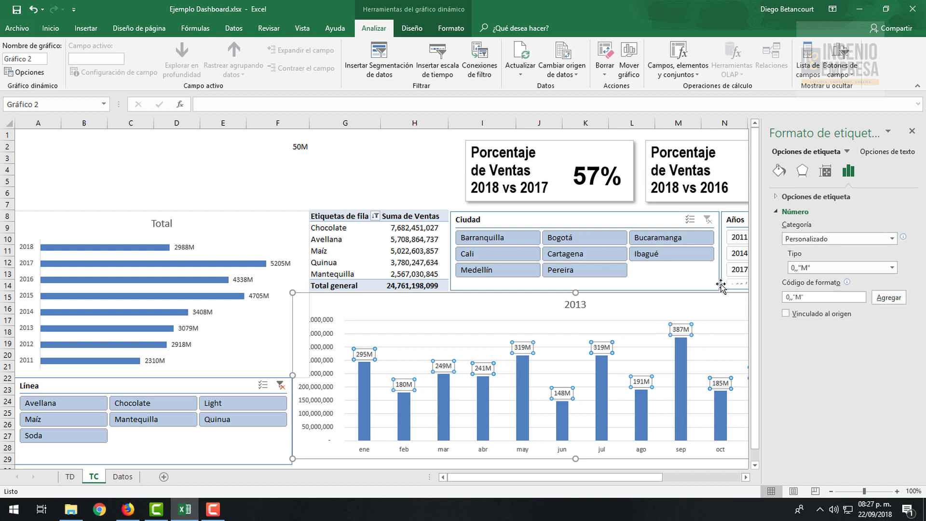
click(912, 131)
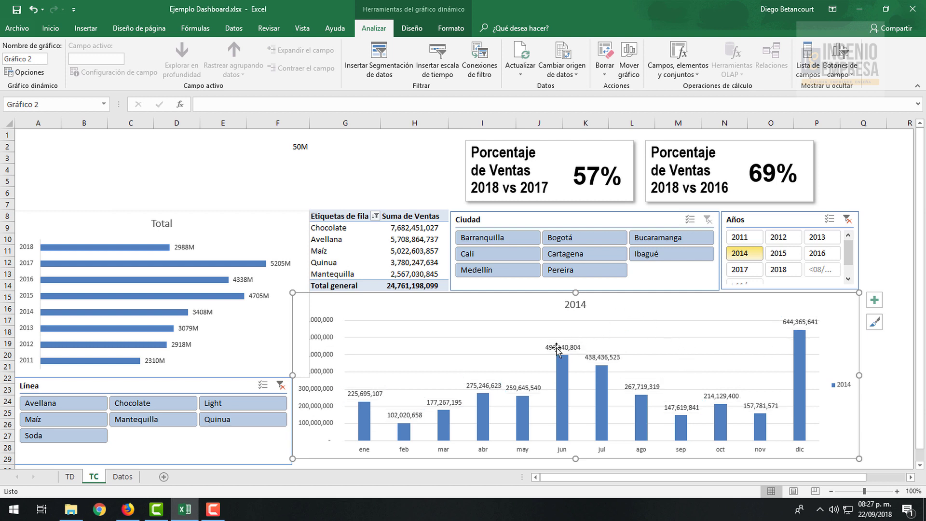
Apply Custom format 0,,"M" to the 2014 monthly chart's data labels.
double_click(557, 348)
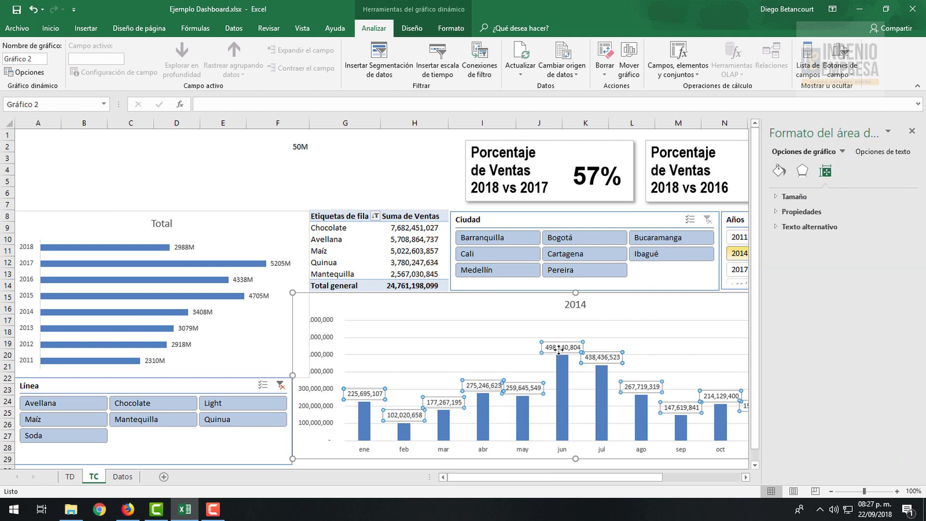
click(848, 171)
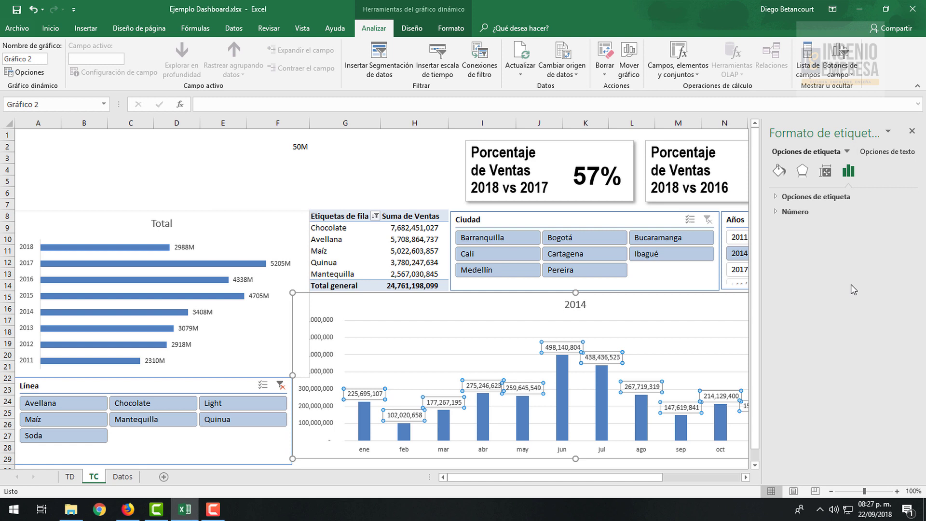
click(797, 211)
click(852, 241)
click(810, 374)
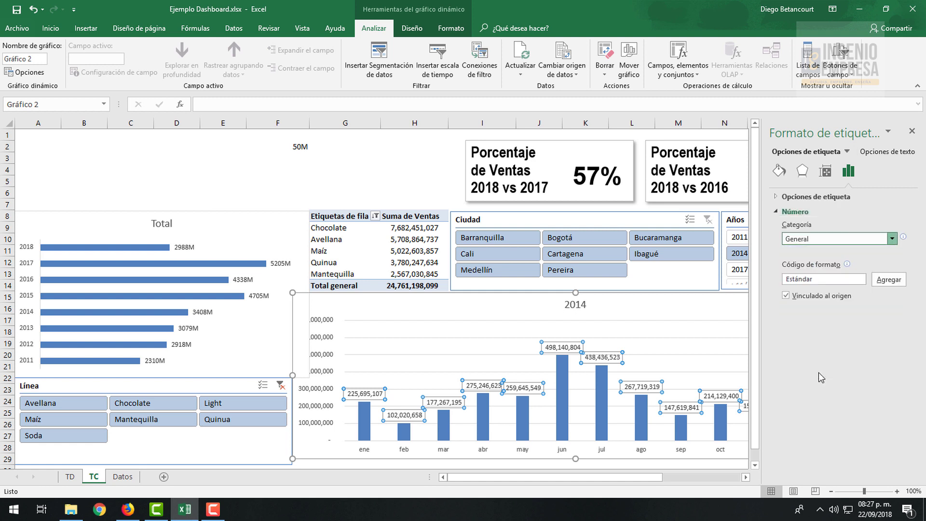
click(828, 299)
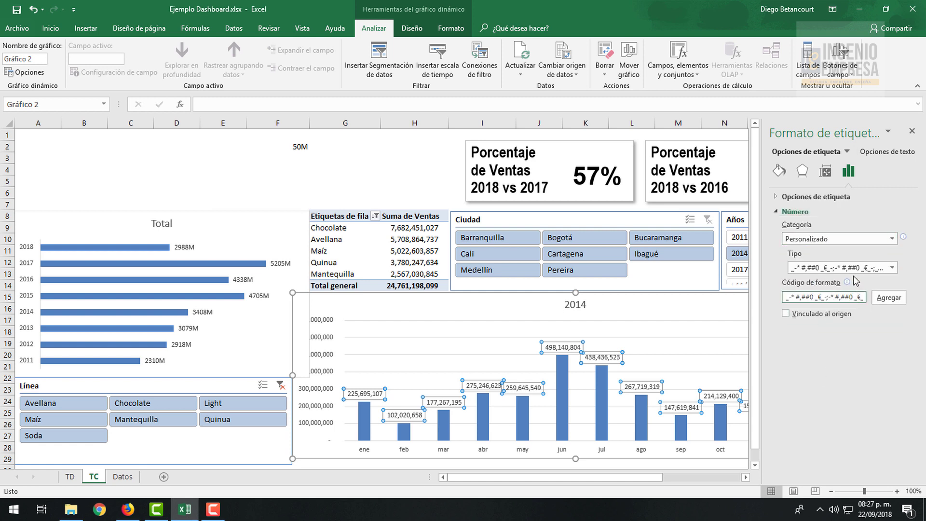
click(892, 267)
click(829, 298)
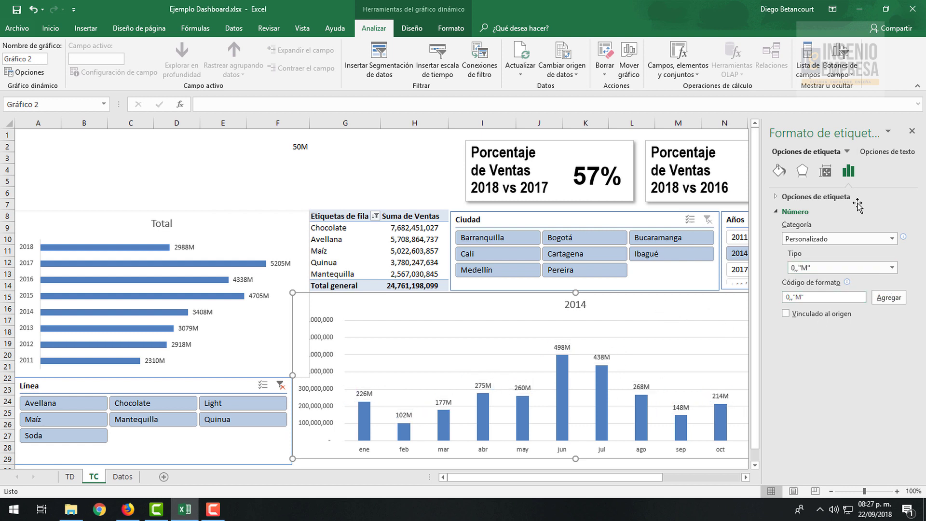
key(Escape)
click(911, 131)
Filter to 2015, apply 0,,"M" to its monthly labels, then switch to 2016.
click(788, 256)
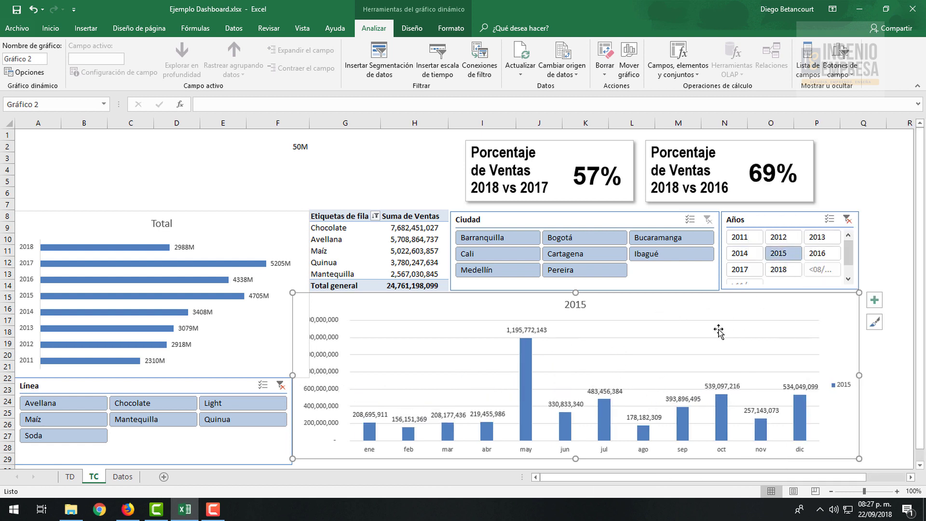
click(527, 333)
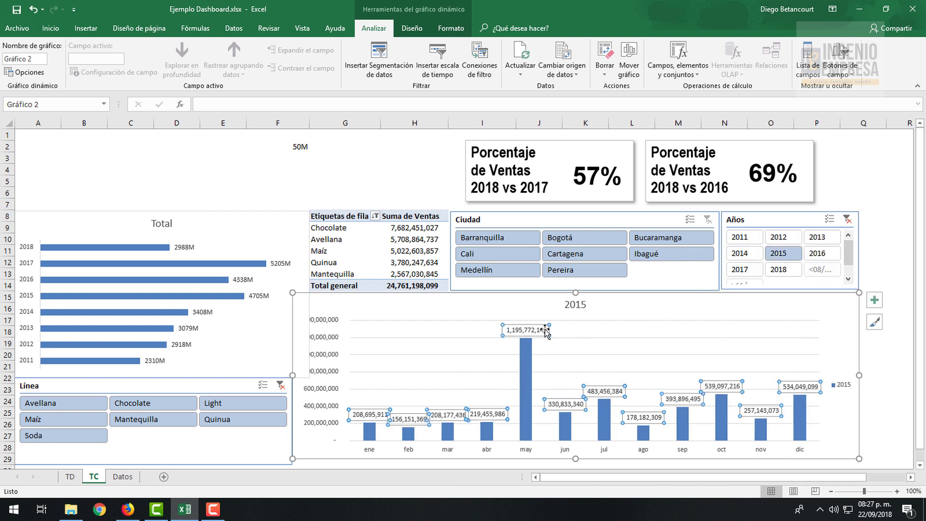
double_click(545, 332)
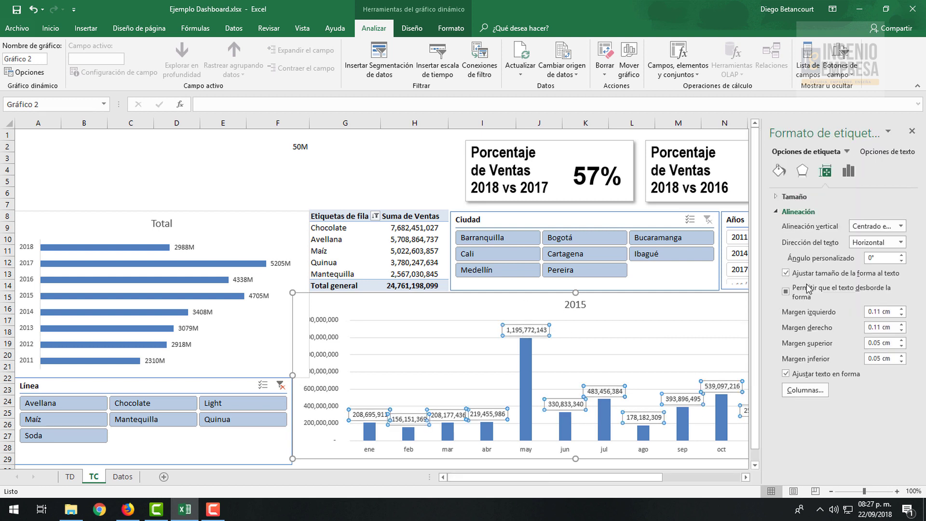
click(848, 170)
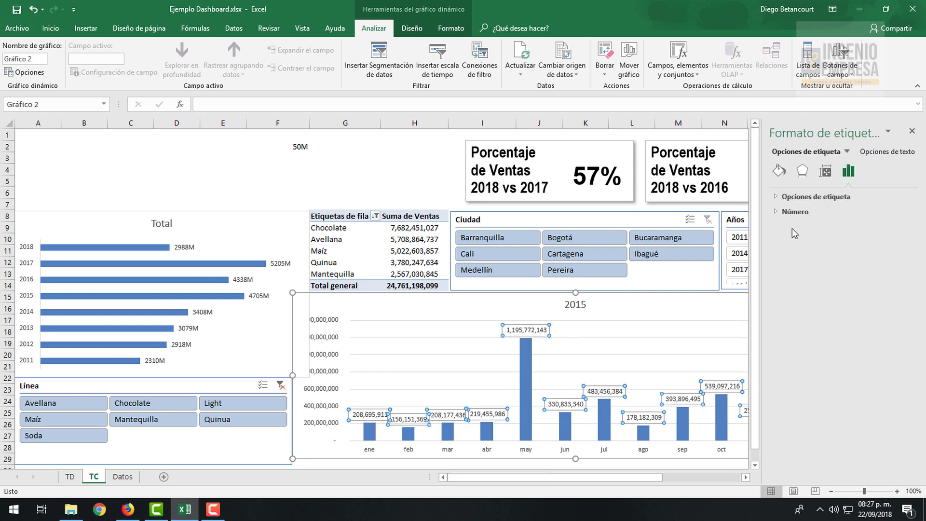
click(795, 215)
click(849, 238)
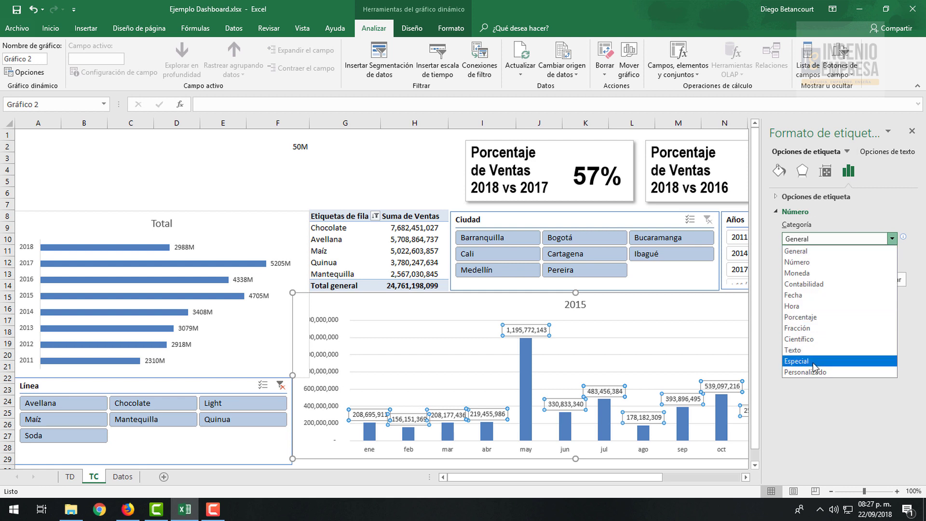
click(810, 374)
click(892, 268)
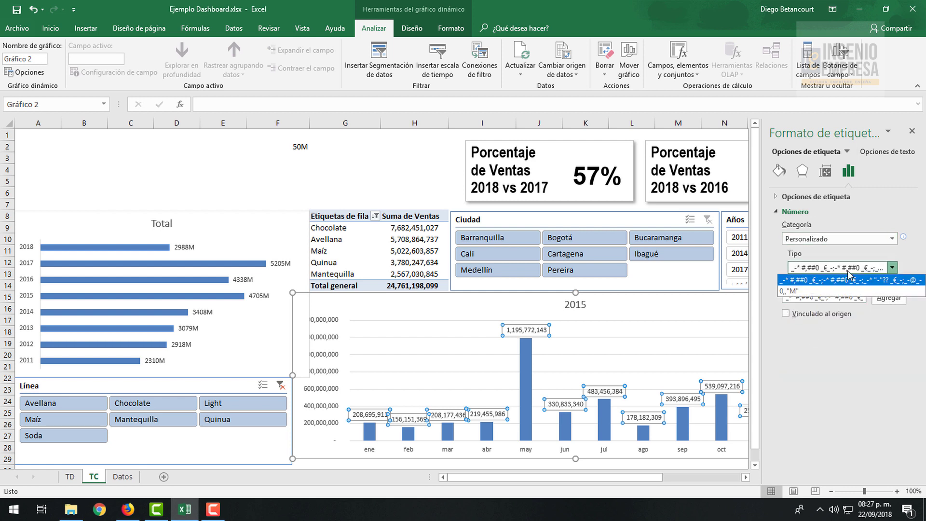
click(829, 299)
click(911, 133)
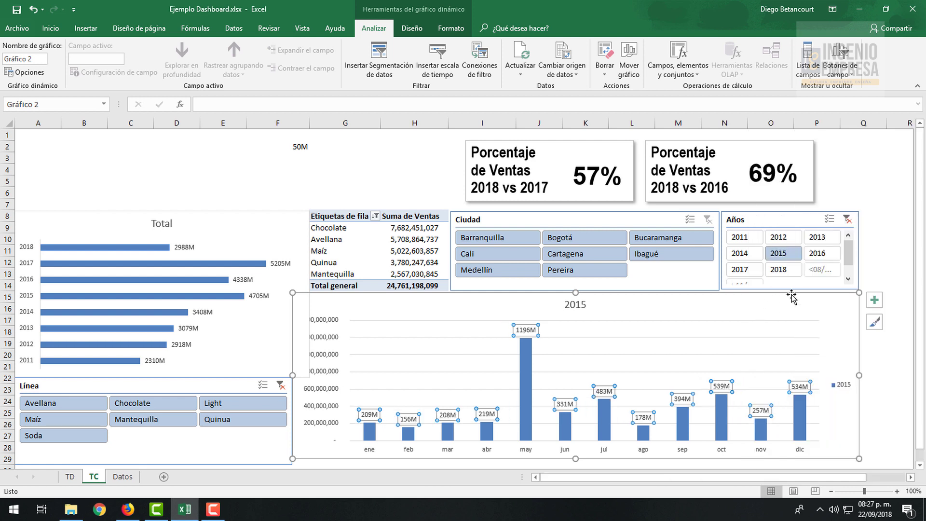
click(820, 253)
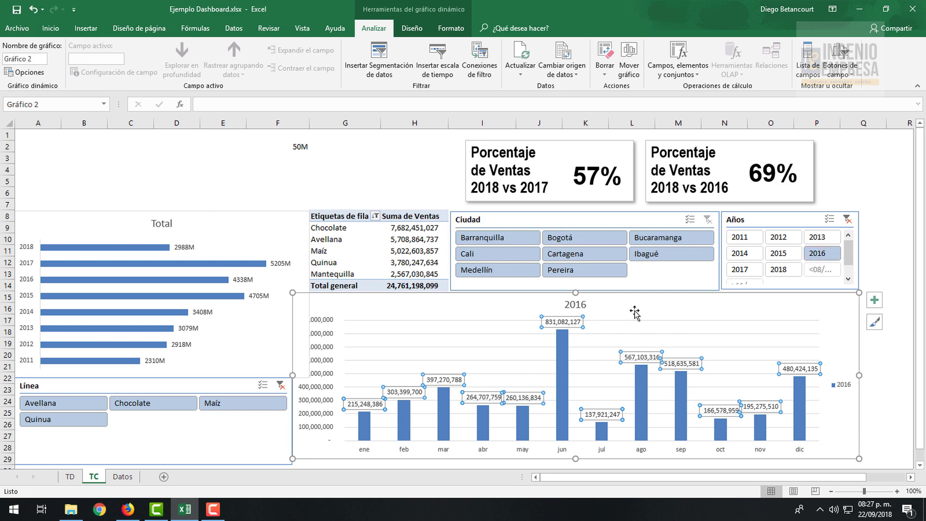
Give the chart's data labels the custom millions format 0,,"M".
click(411, 28)
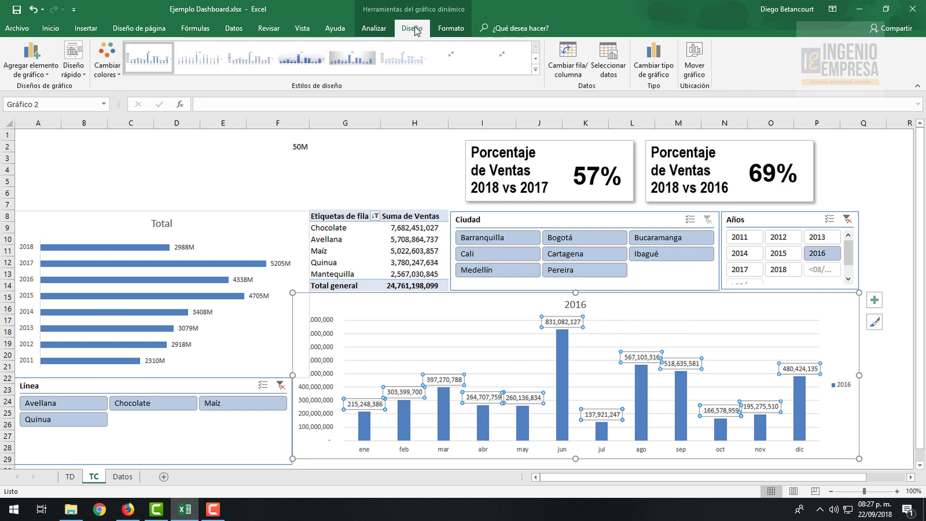
click(451, 28)
click(366, 30)
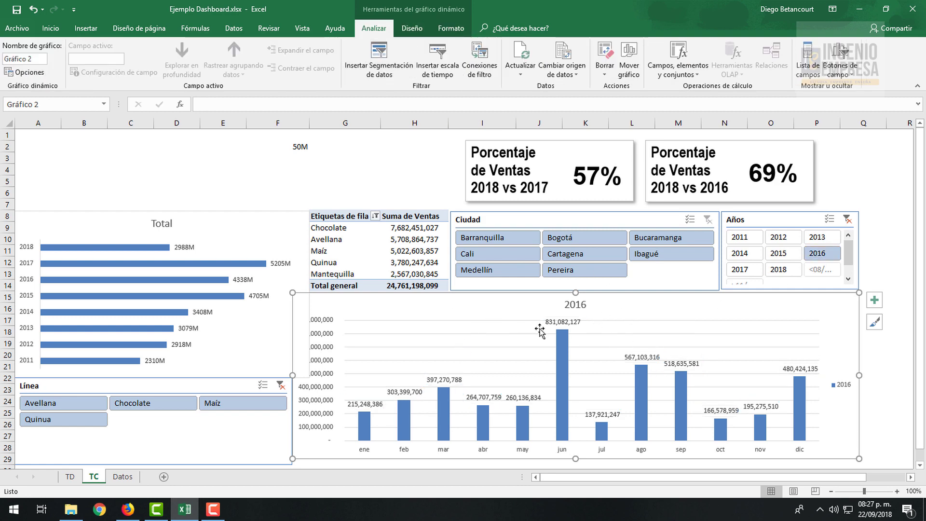
double_click(541, 311)
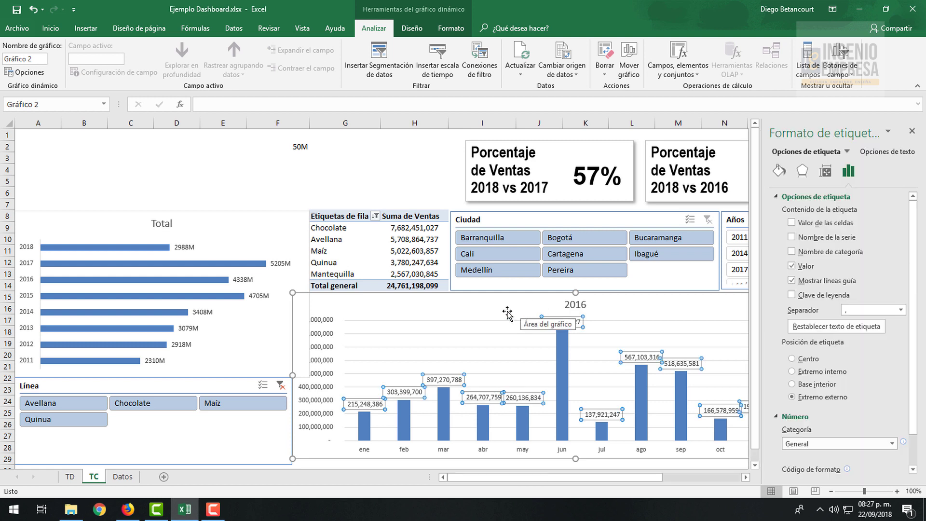
scroll(815, 434, down, 2)
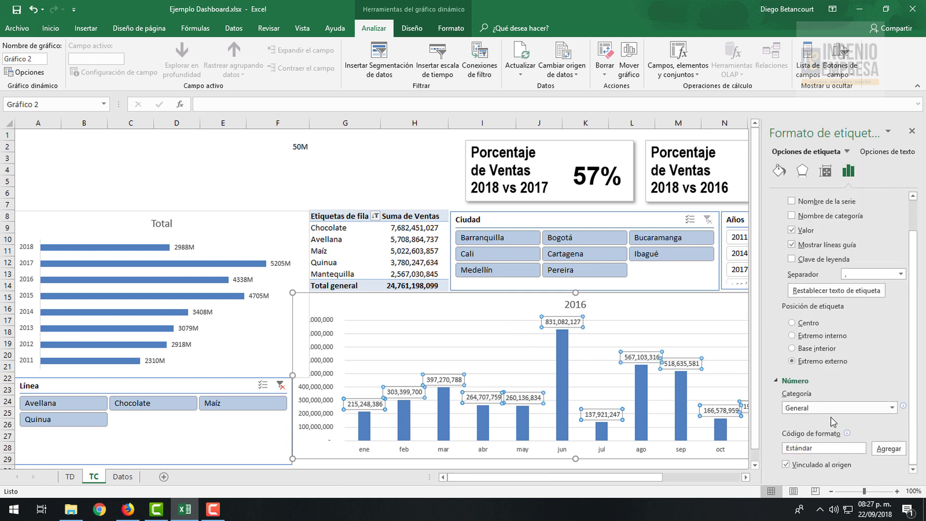
click(842, 409)
click(841, 397)
click(843, 419)
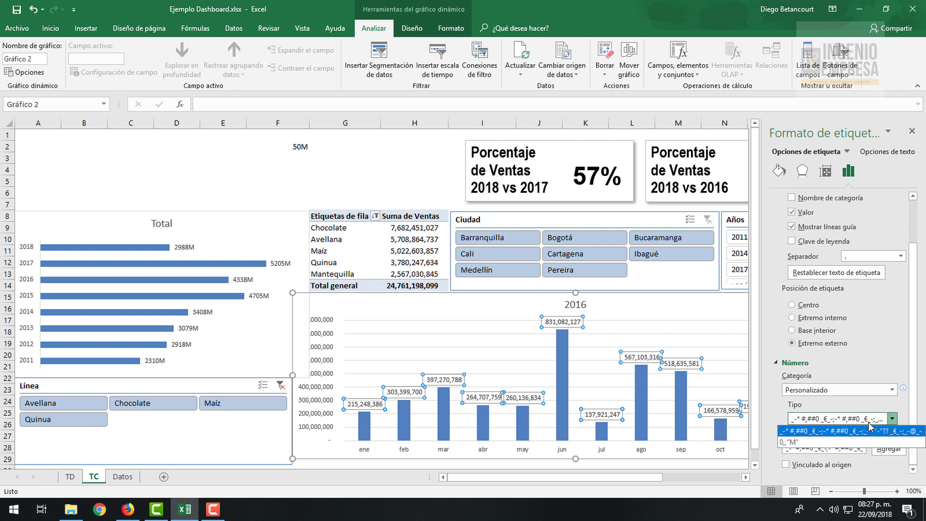
click(819, 441)
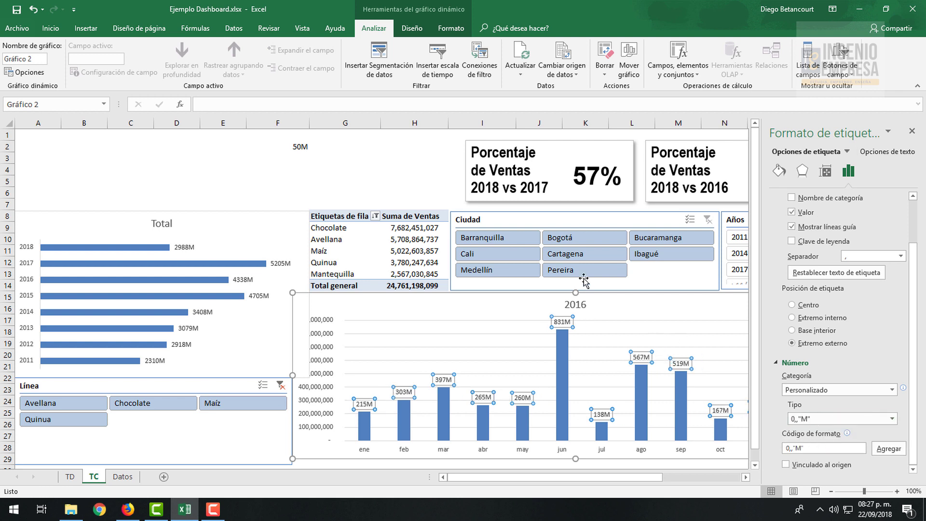
click(660, 311)
click(911, 131)
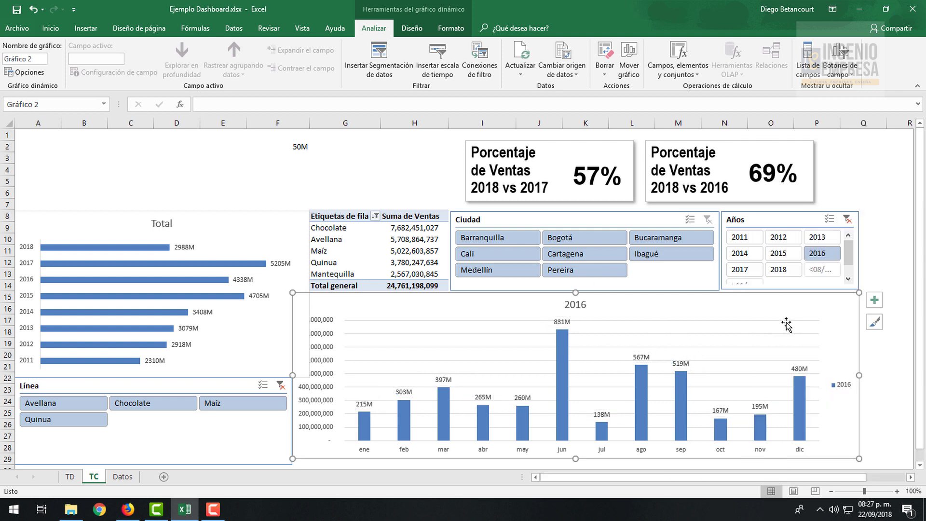
Filter the chart to 2017 and apply the 0,,"M" format to its data labels.
click(741, 275)
double_click(603, 333)
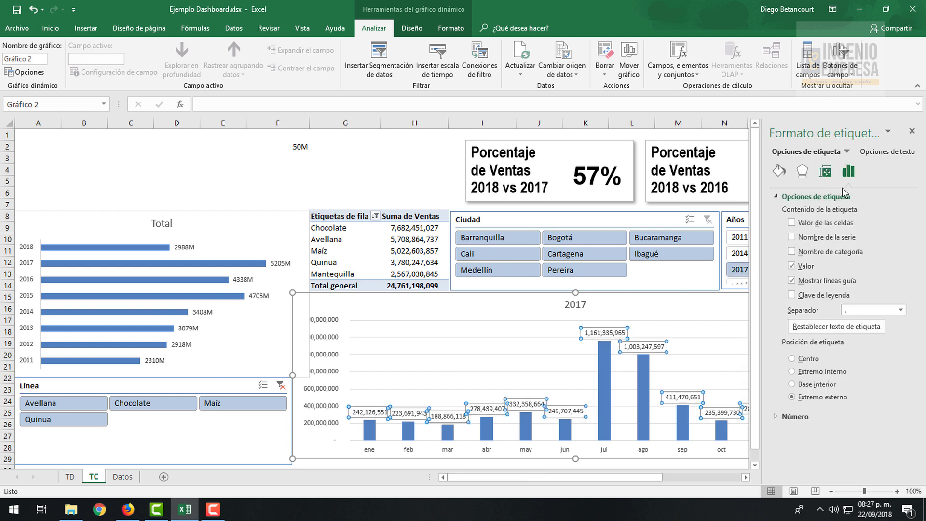
click(794, 417)
click(868, 409)
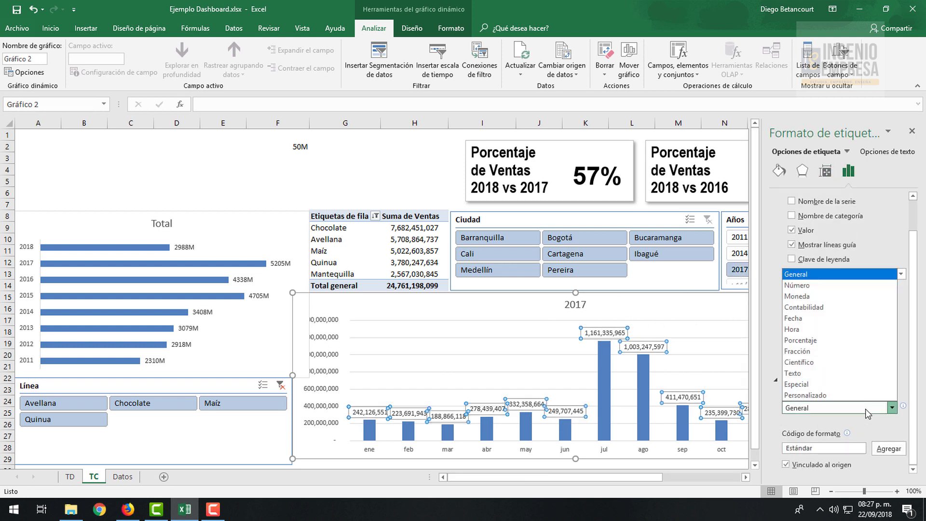
click(827, 395)
click(891, 436)
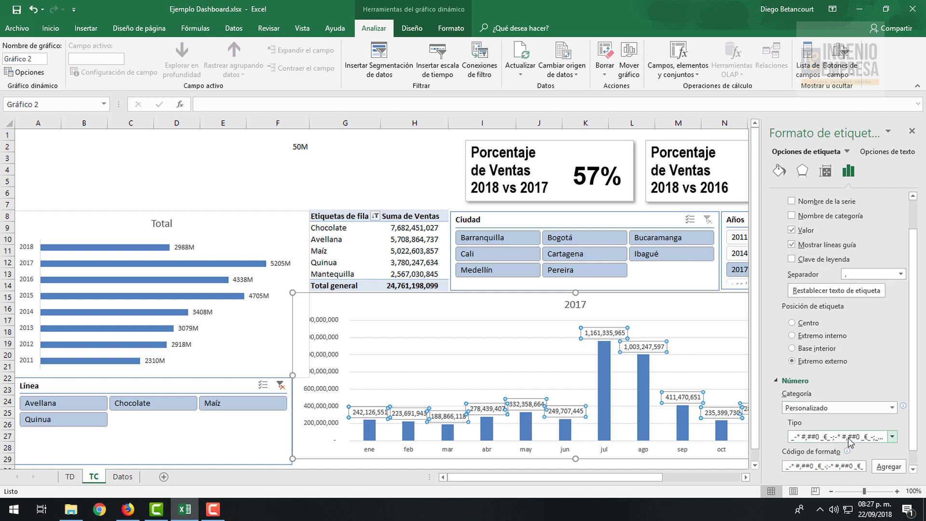
click(832, 462)
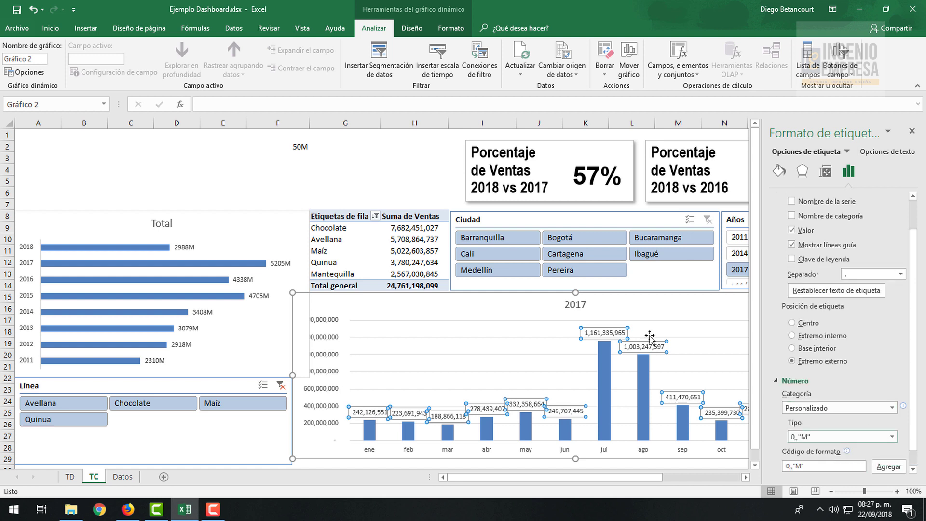
click(911, 133)
Filter the chart to 2018 and apply the 0,,"M" format to its data labels.
click(778, 269)
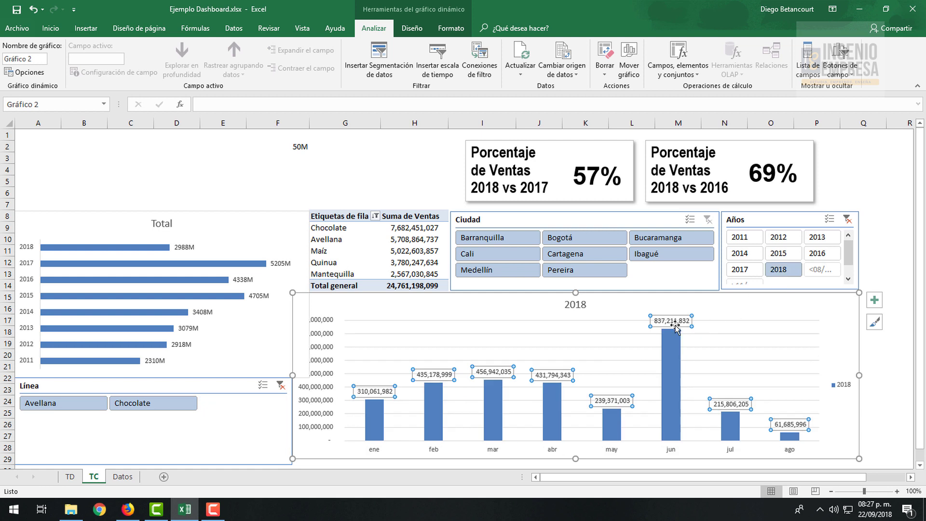
double_click(666, 323)
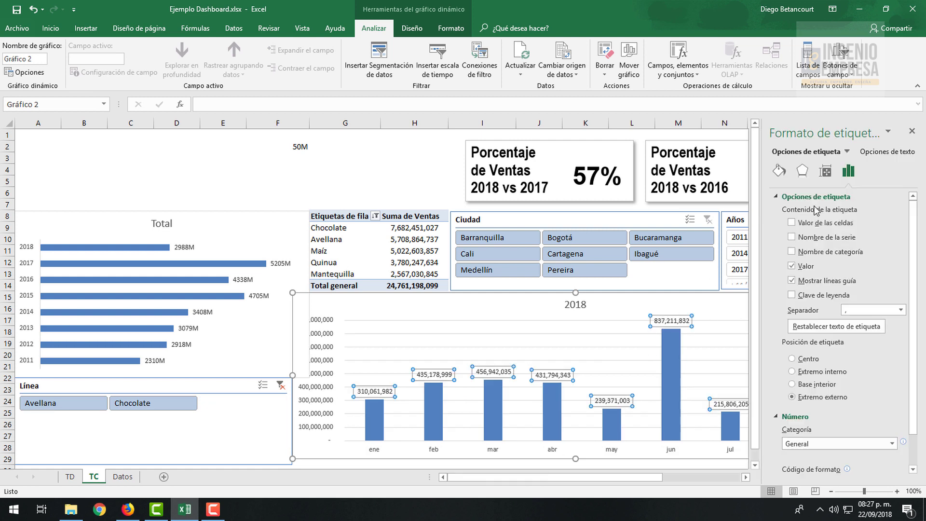
scroll(863, 400, down, 2)
click(891, 407)
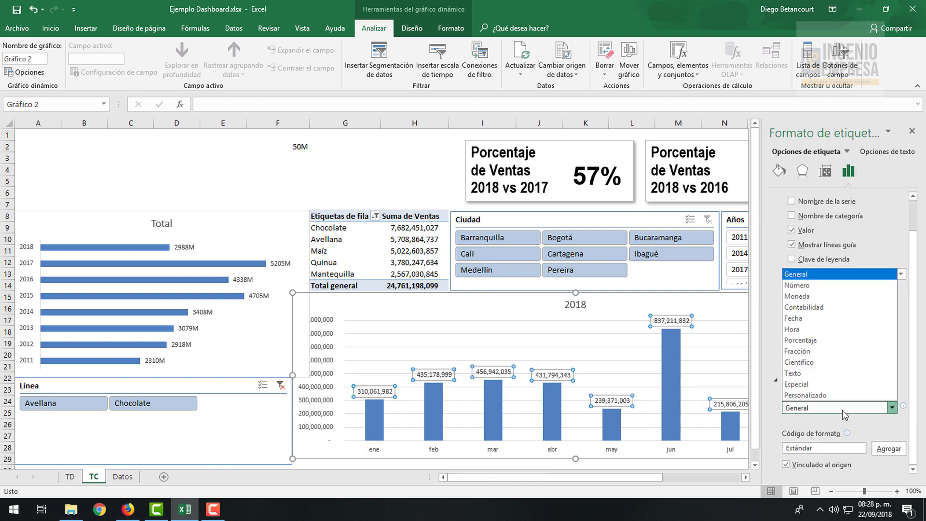
click(822, 400)
scroll(825, 427, down, 1)
click(892, 418)
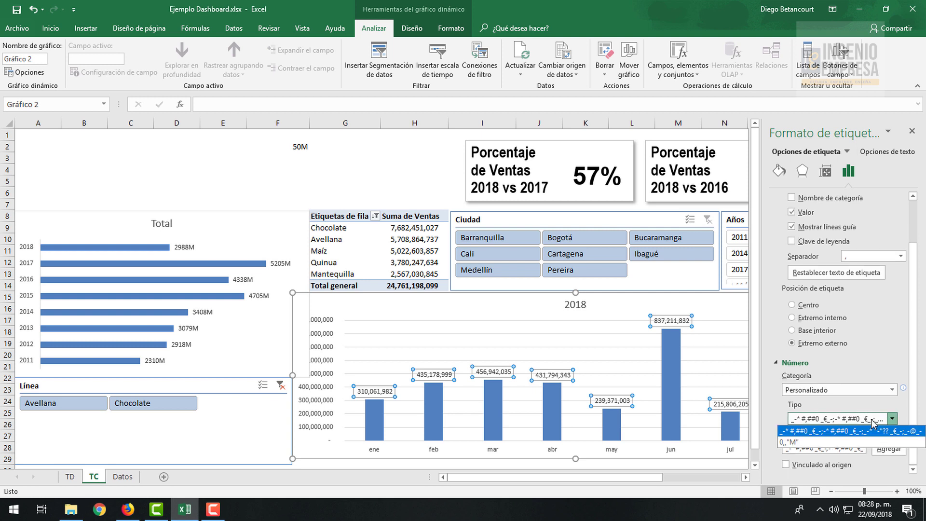
click(826, 440)
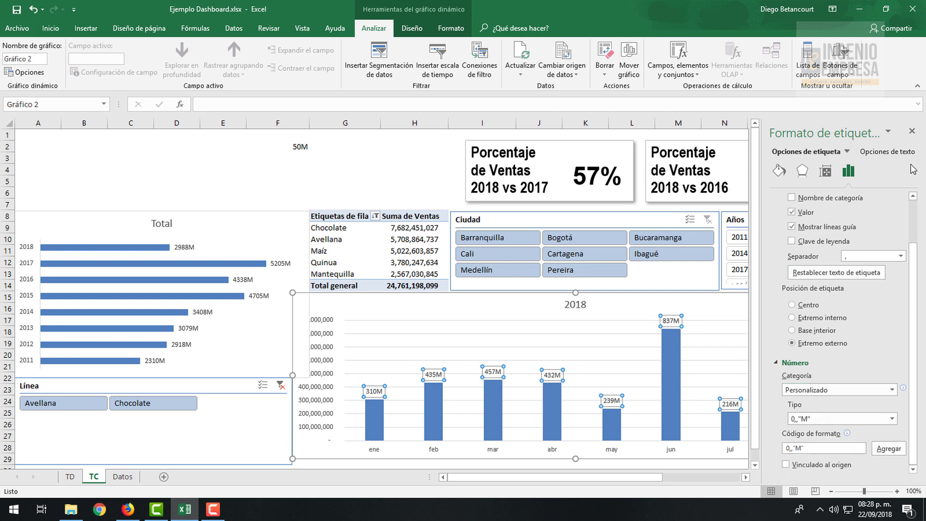
click(911, 131)
click(672, 297)
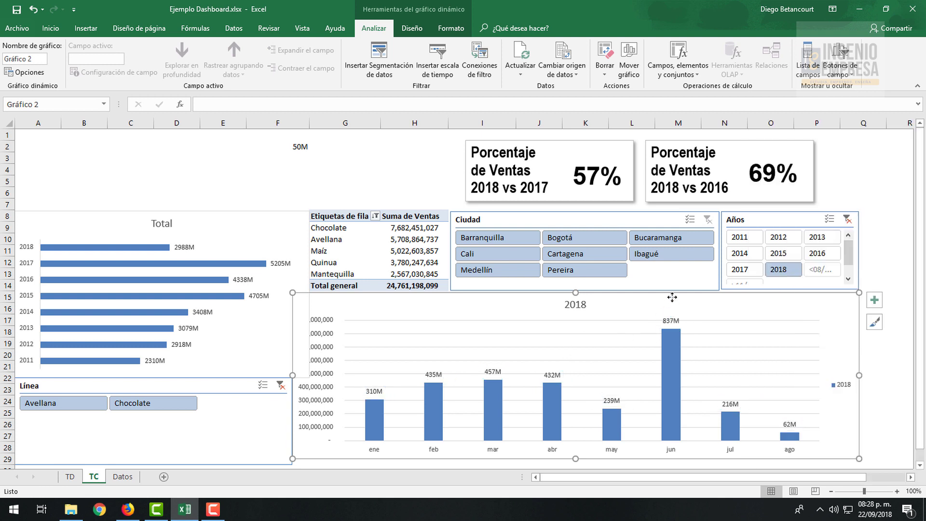
Test Años slicer selections: all years 2011–2018, then 2018, 2017 and 2016.
click(742, 237)
shift+click(795, 275)
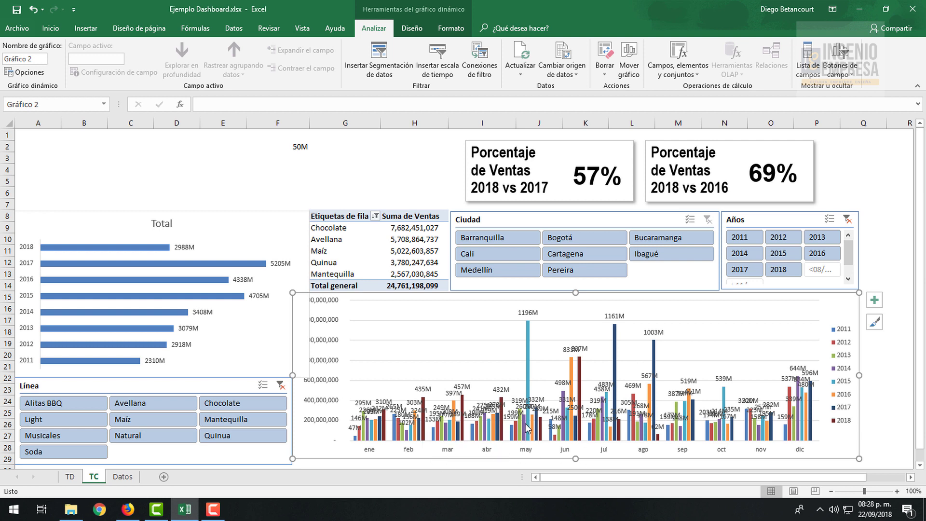
click(778, 269)
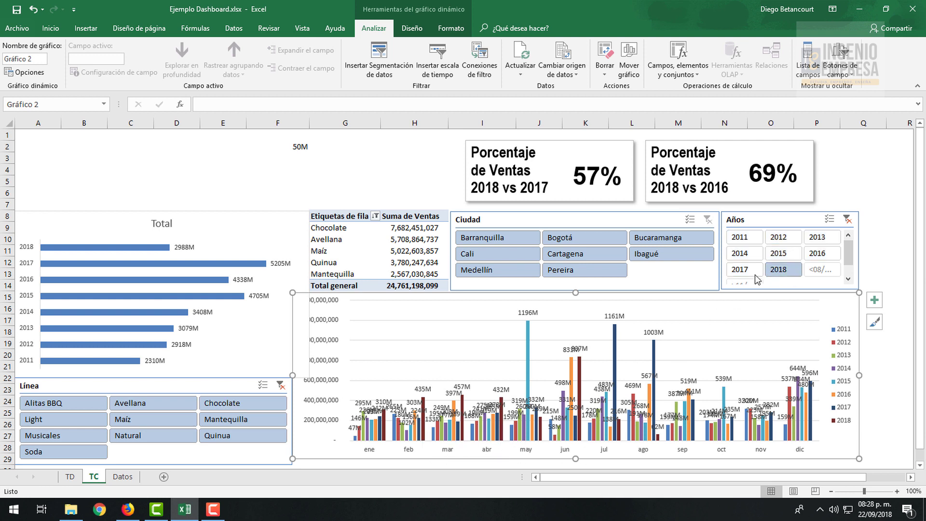
ctrl+click(739, 269)
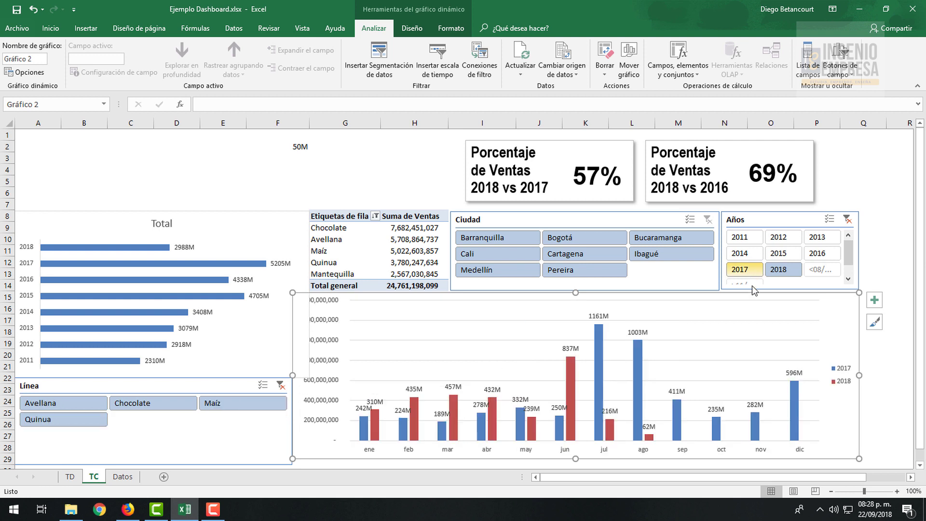
ctrl+click(826, 260)
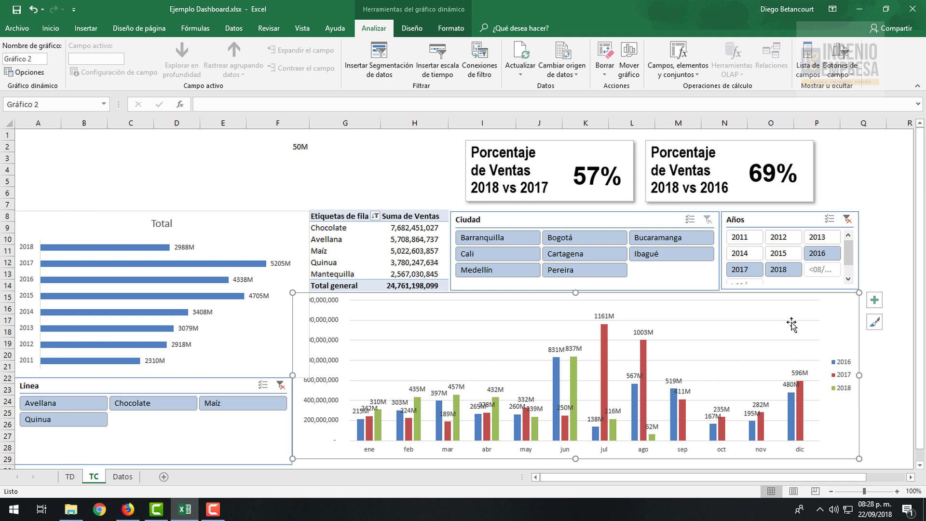
drag(781, 272, 749, 274)
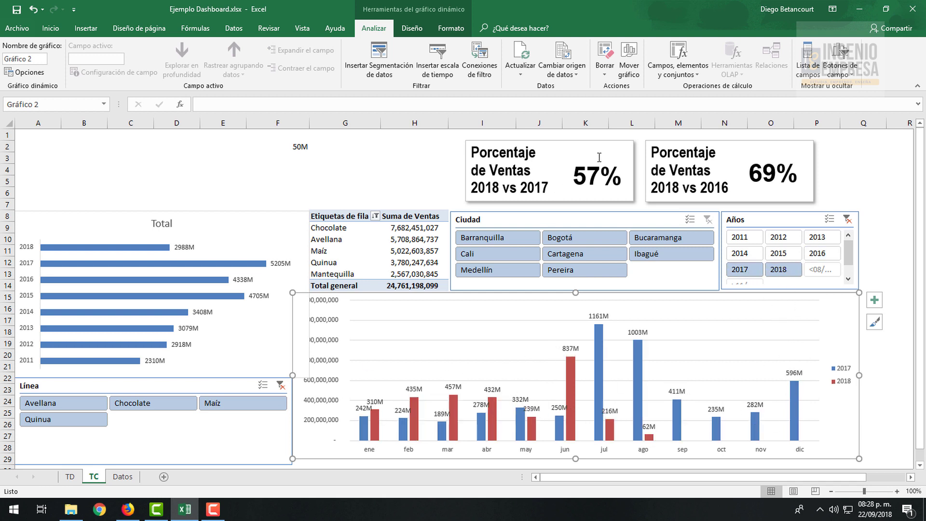
Try 2018 with 2016, then reselect all years 2011 through 2018 in the Años slicer.
click(778, 269)
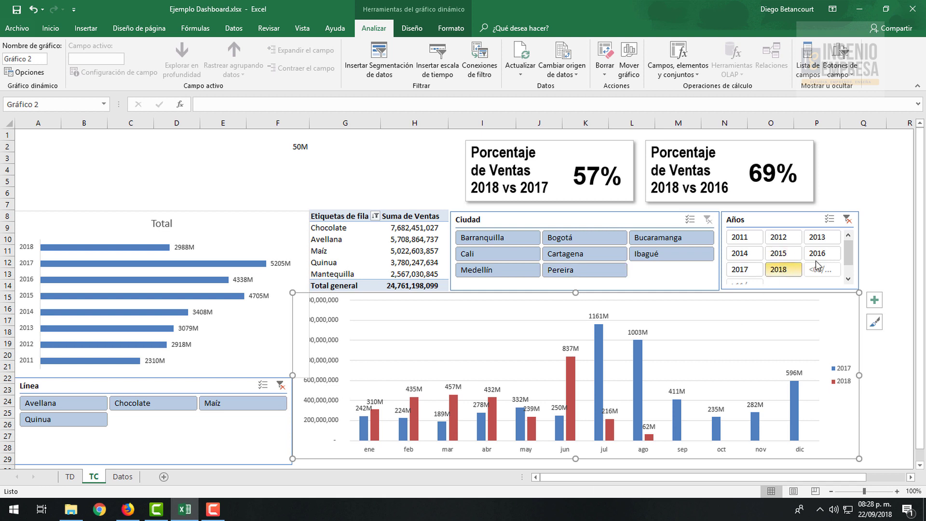
ctrl+click(822, 253)
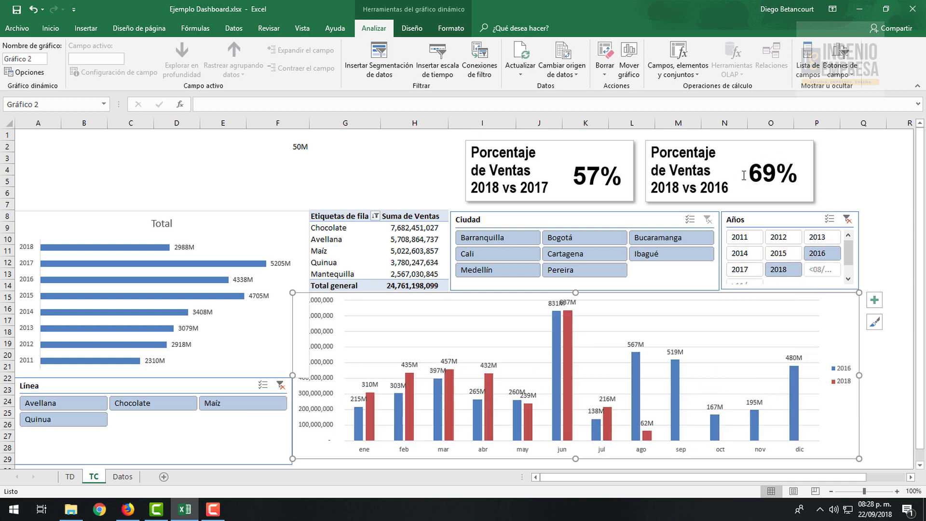
click(785, 271)
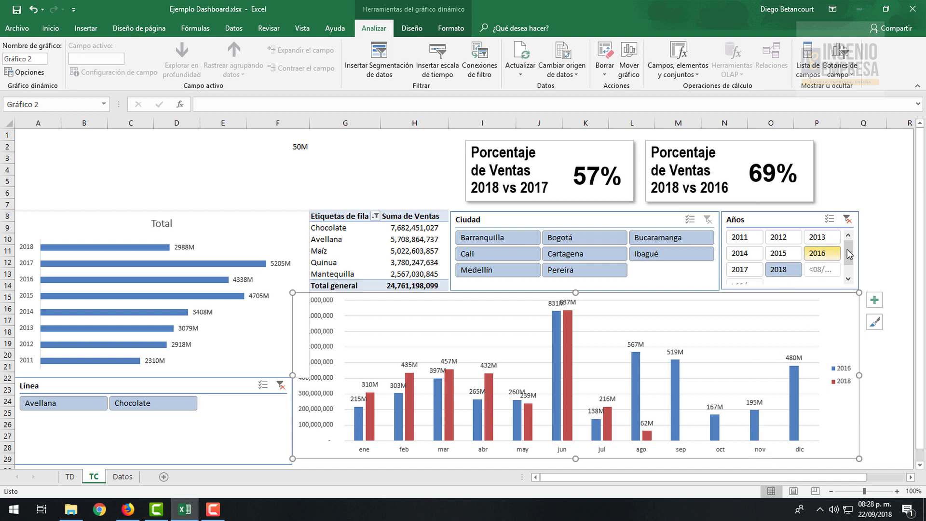
click(737, 240)
scroll(745, 256, down, 1)
shift+click(756, 277)
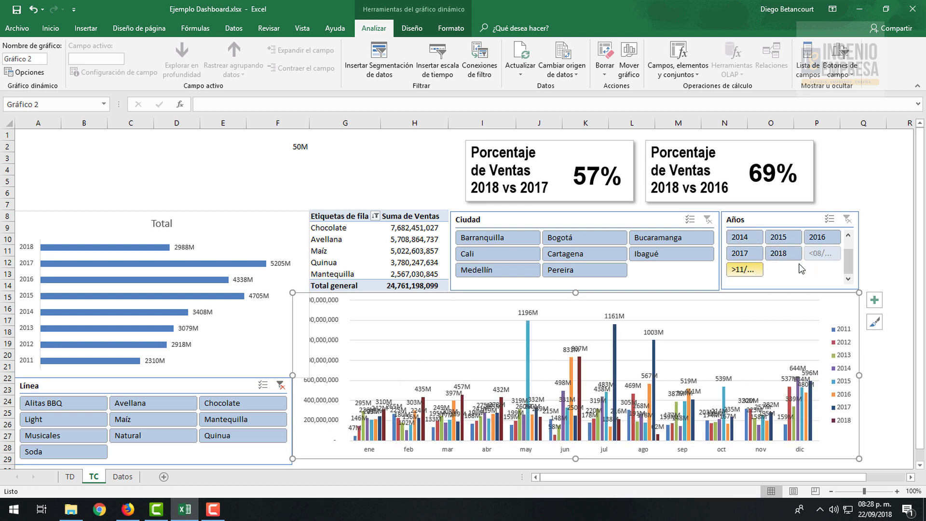
drag(847, 263, 848, 254)
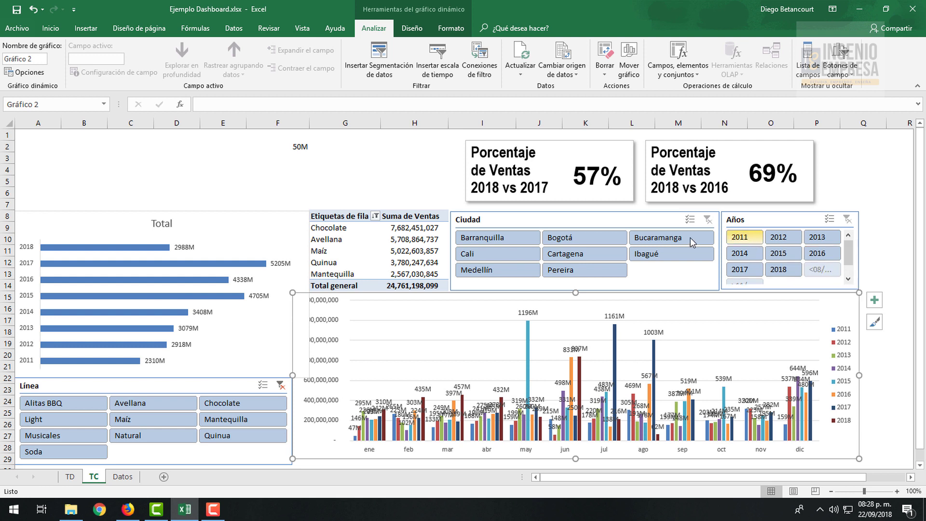
drag(851, 256, 851, 264)
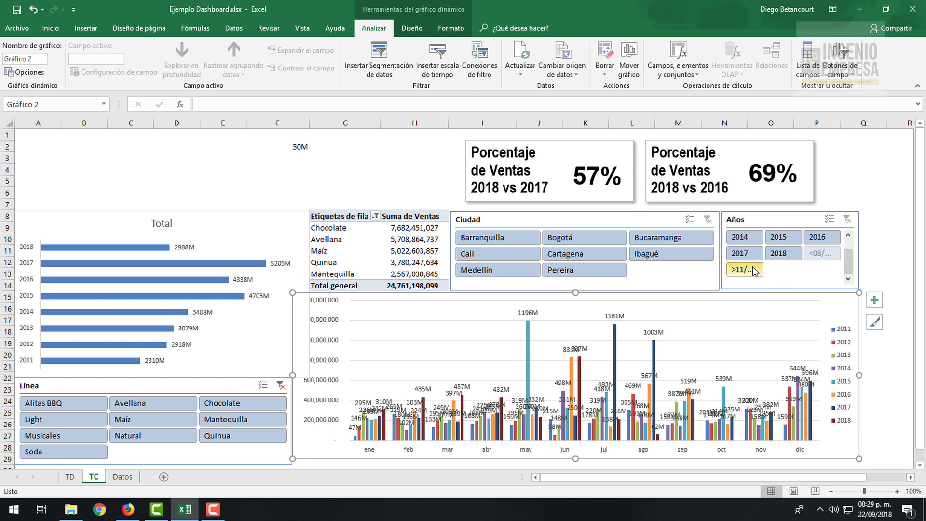
Turn on 'Ocultar los elementos que no contienen datos' in the Años slicer settings.
right_click(801, 223)
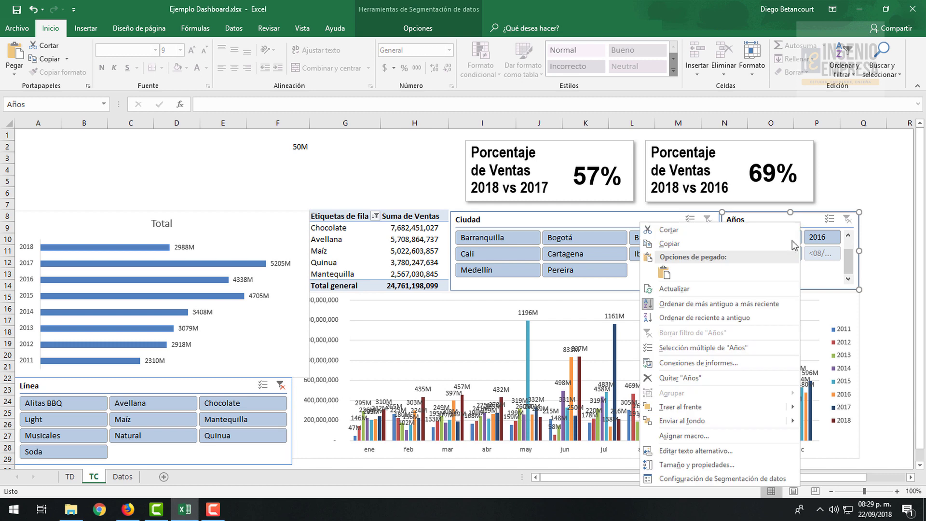
click(687, 479)
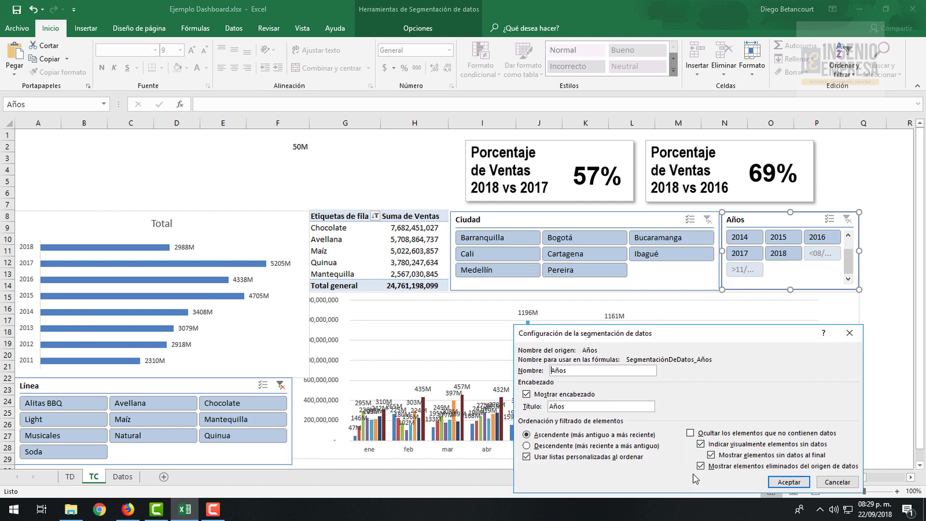
click(690, 433)
click(778, 482)
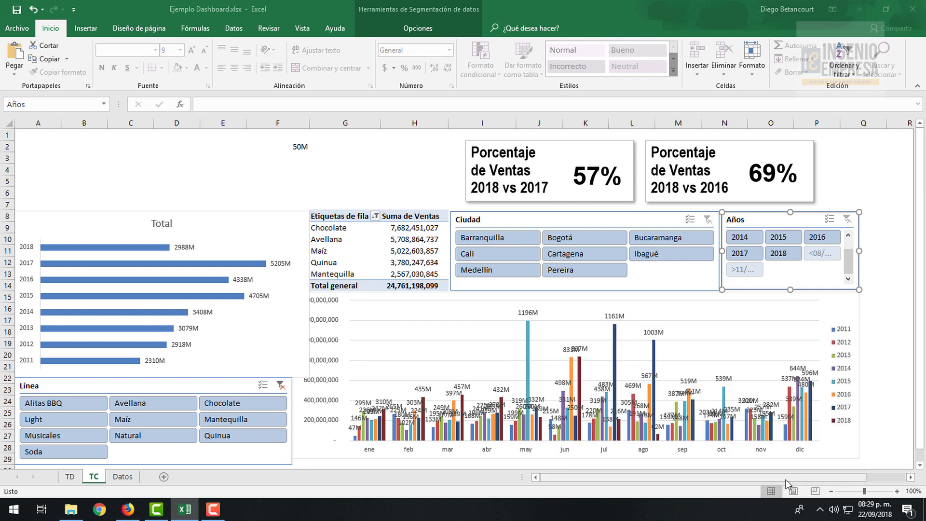
click(402, 175)
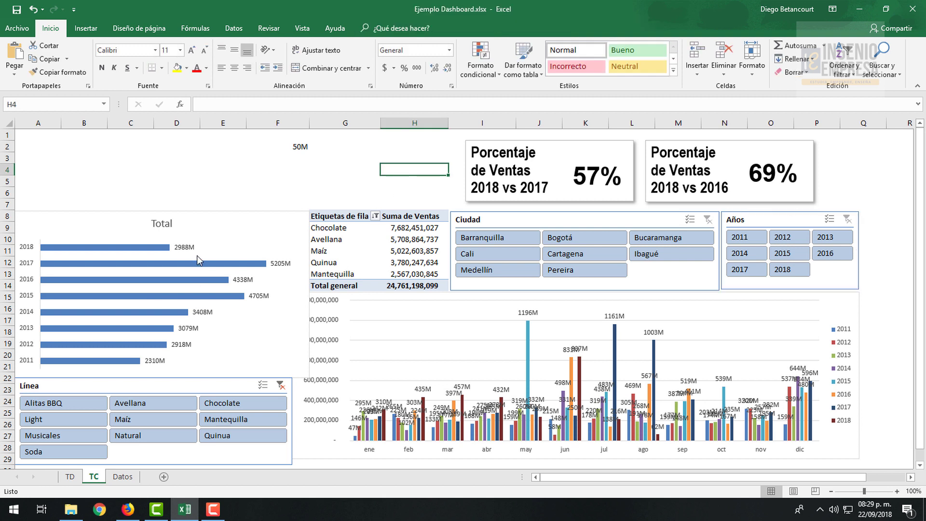
Drag the Cliente slicer up and left to sit just below the monthly column chart.
click(297, 147)
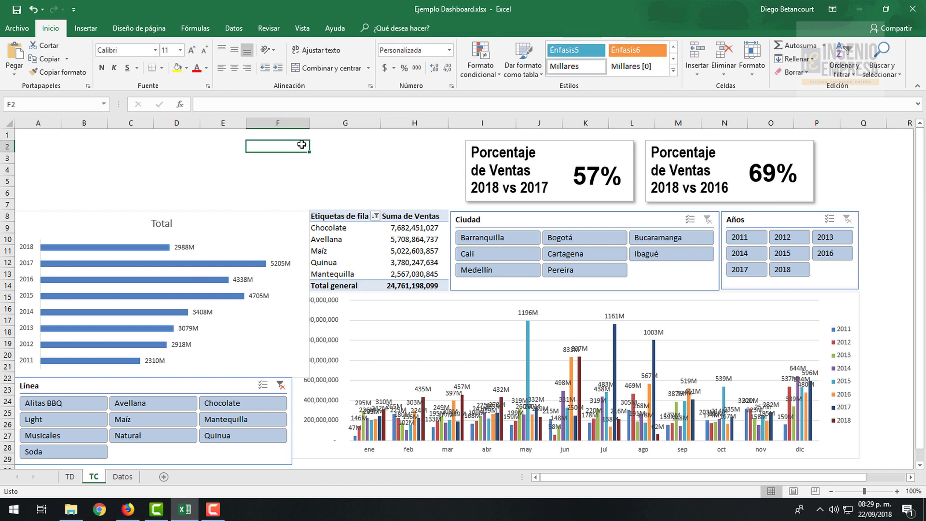
click(184, 247)
click(233, 167)
scroll(430, 304, down, 3)
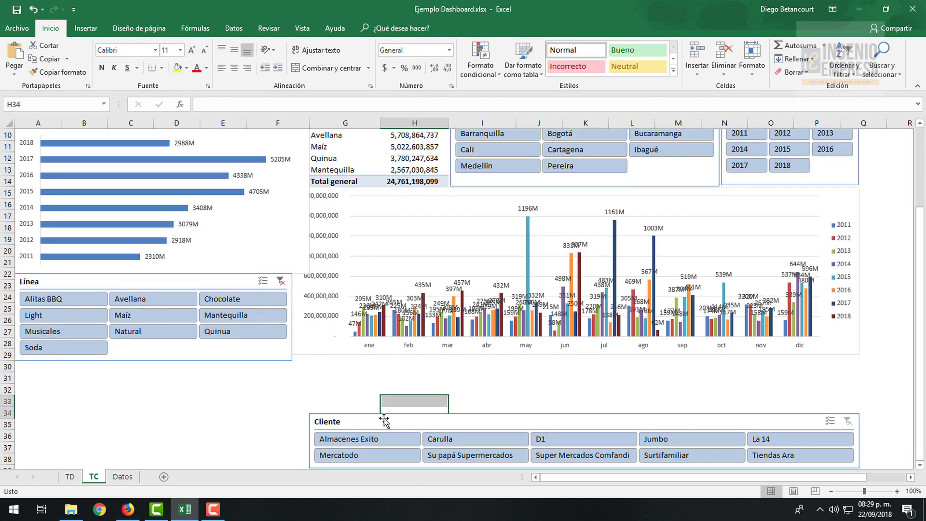
drag(380, 421, 367, 359)
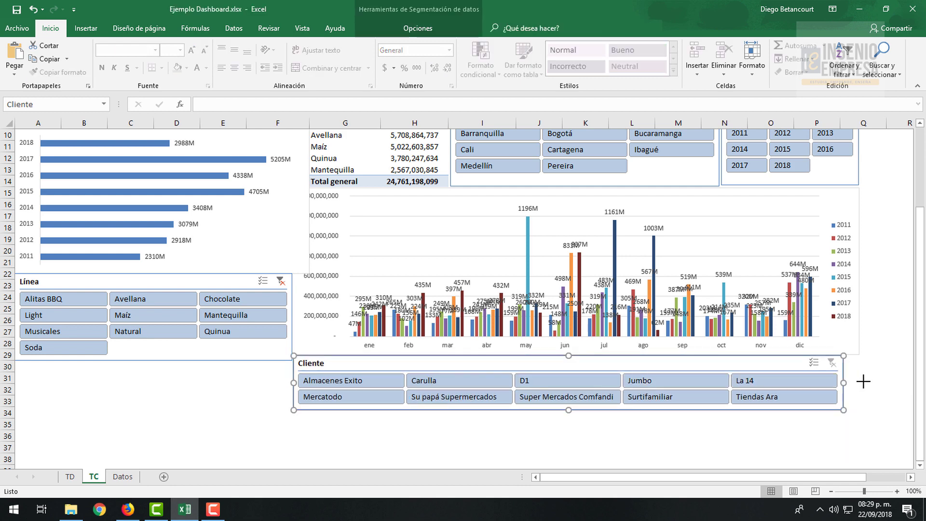
click(192, 279)
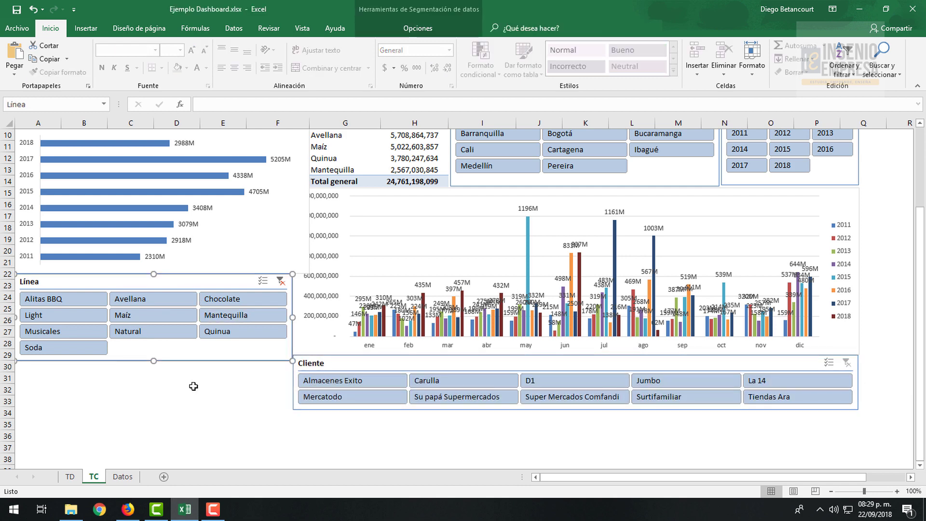
click(192, 386)
scroll(193, 386, up, 3)
click(252, 218)
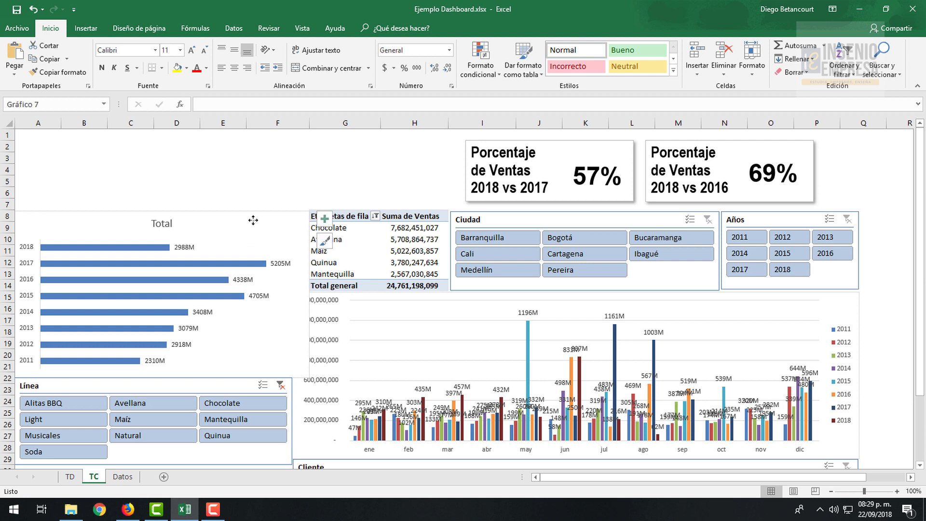
click(839, 304)
click(279, 212)
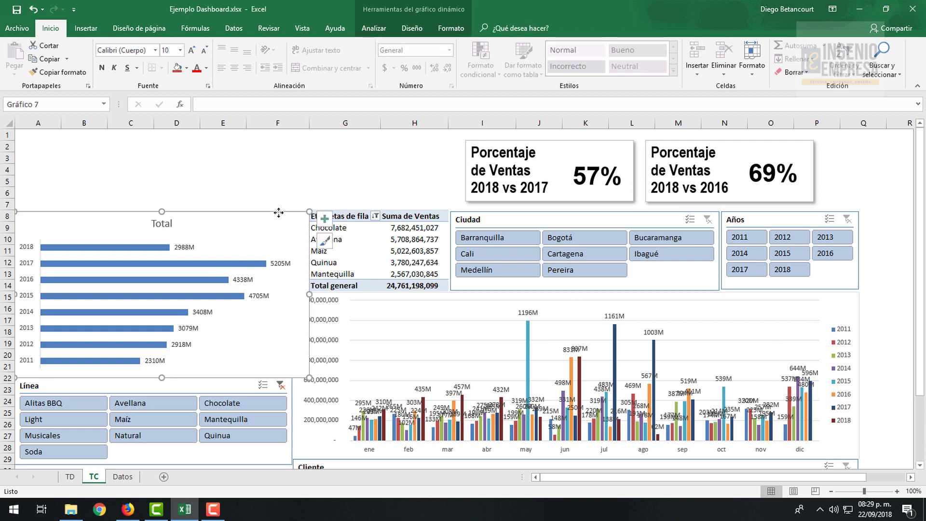
drag(309, 293, 291, 294)
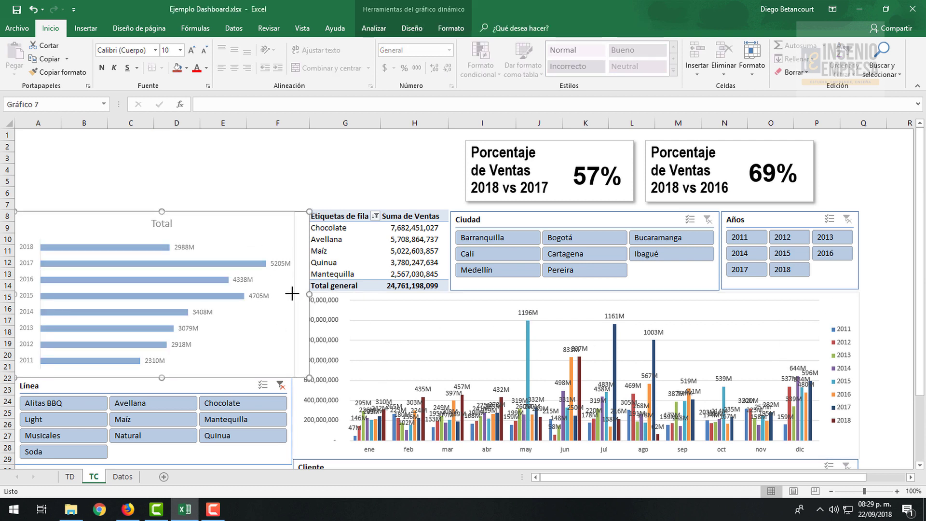
click(852, 306)
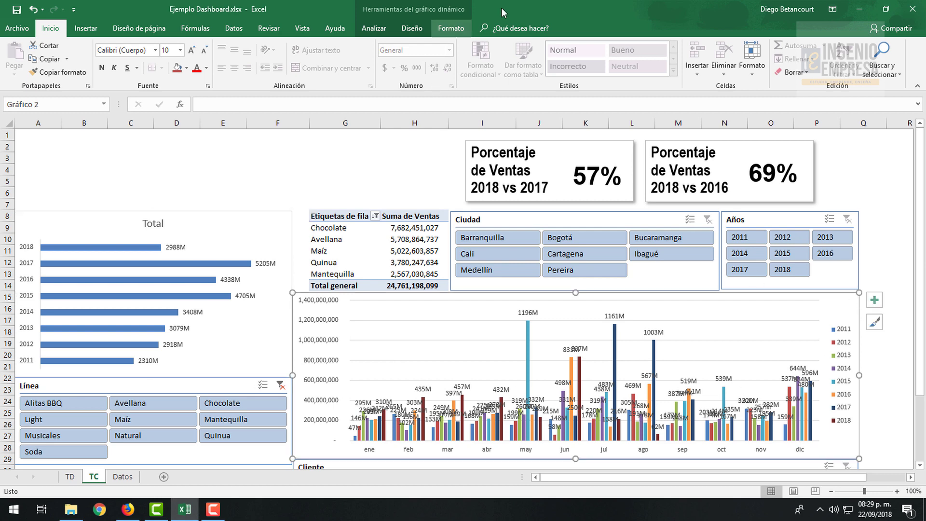
click(373, 28)
click(411, 28)
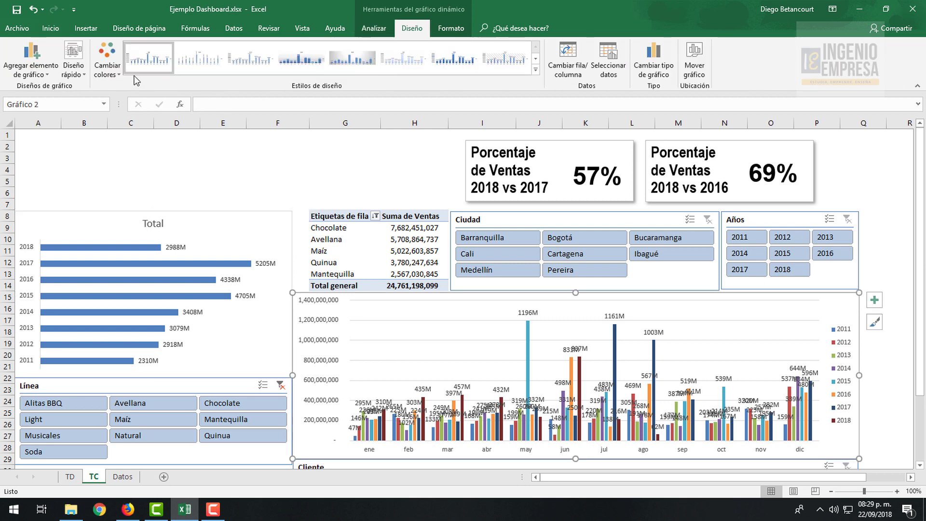
click(73, 60)
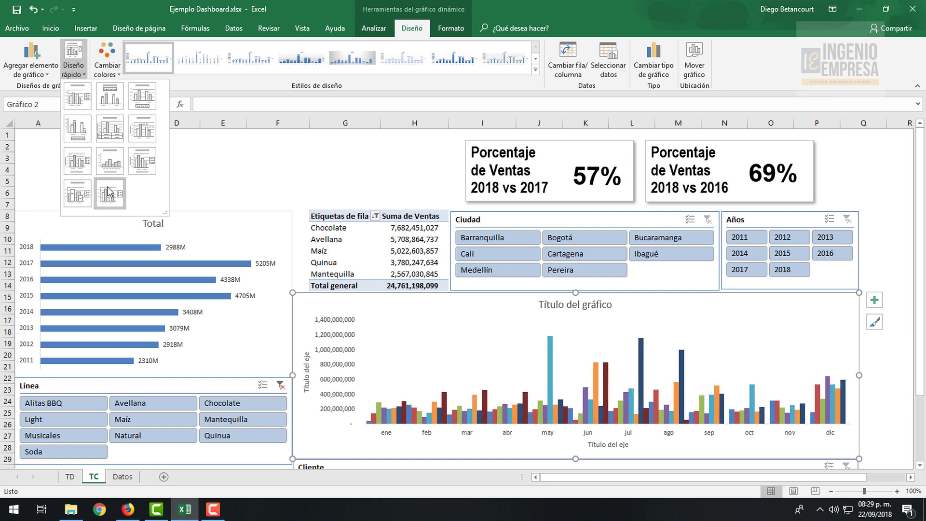
click(110, 167)
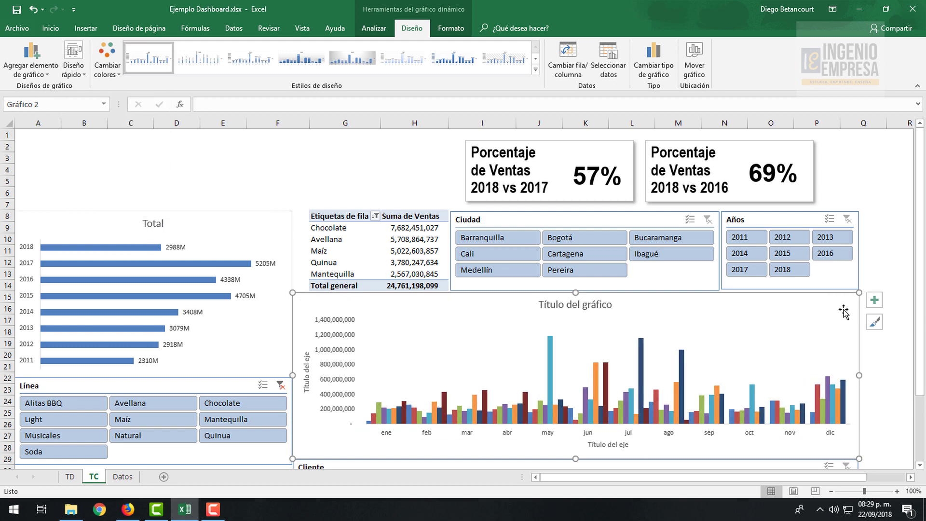
click(875, 299)
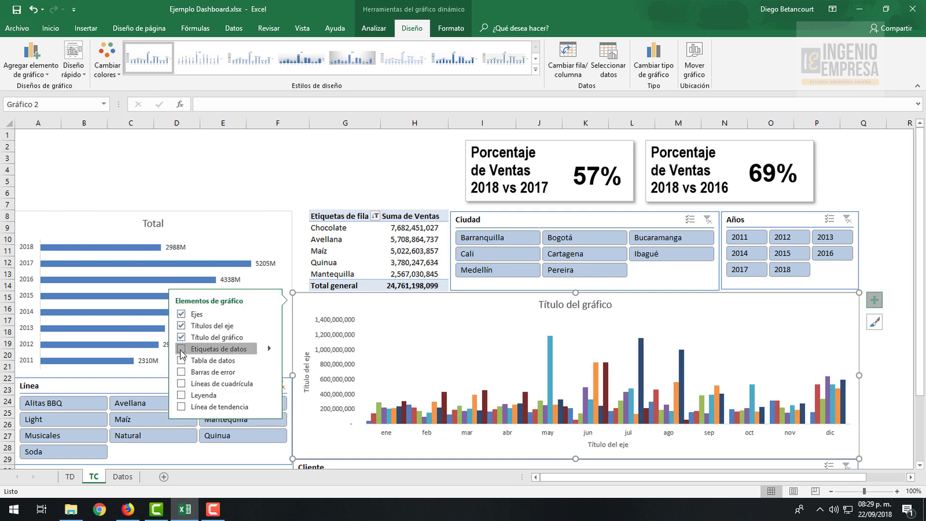
click(233, 168)
key(ctrl+z)
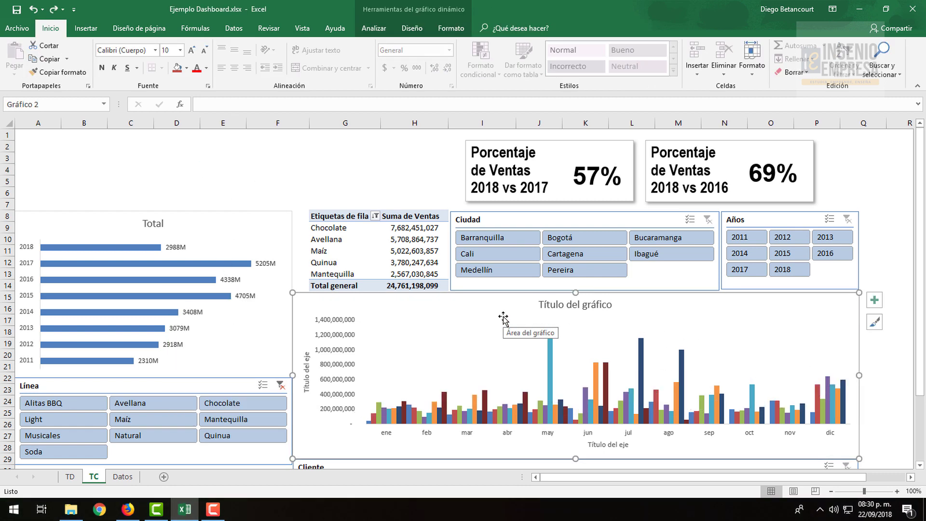
key(ctrl+z)
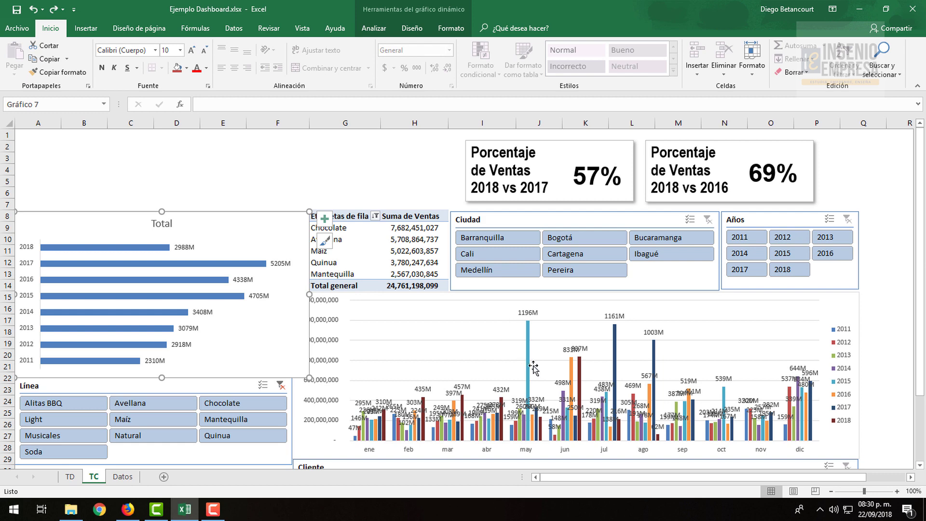
key(ctrl+z)
Undo the Cliente slicer move and make the Total bar chart narrower.
scroll(532, 367, down, 3)
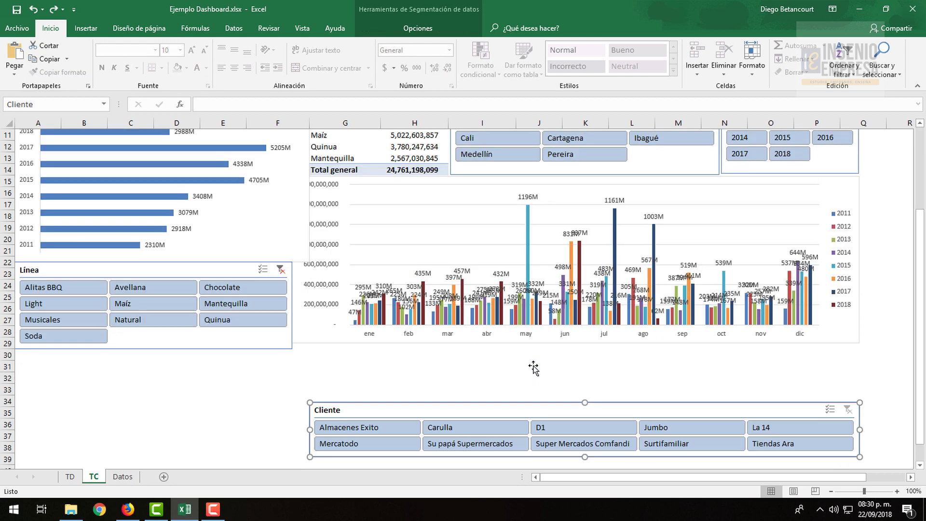
scroll(248, 348, up, 4)
scroll(248, 186, down, 3)
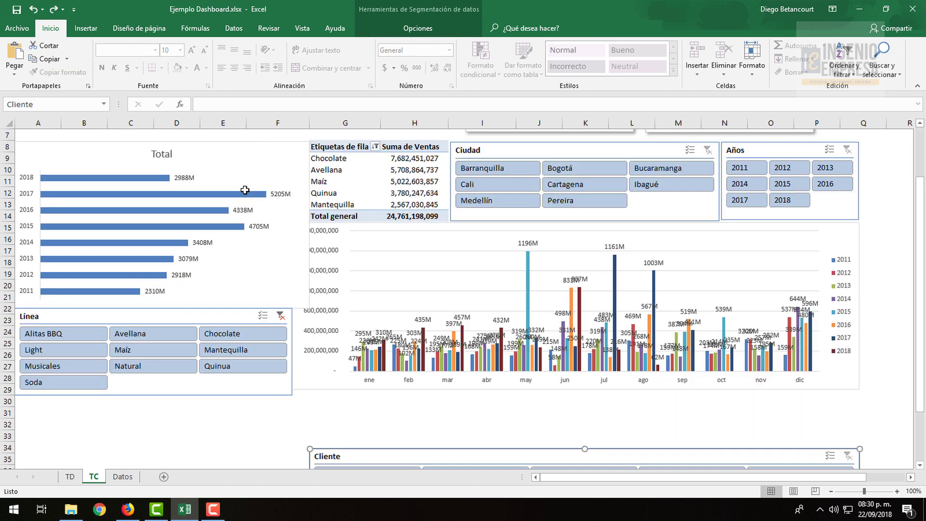
scroll(241, 248, down, 1)
key(ctrl+z)
scroll(454, 333, up, 3)
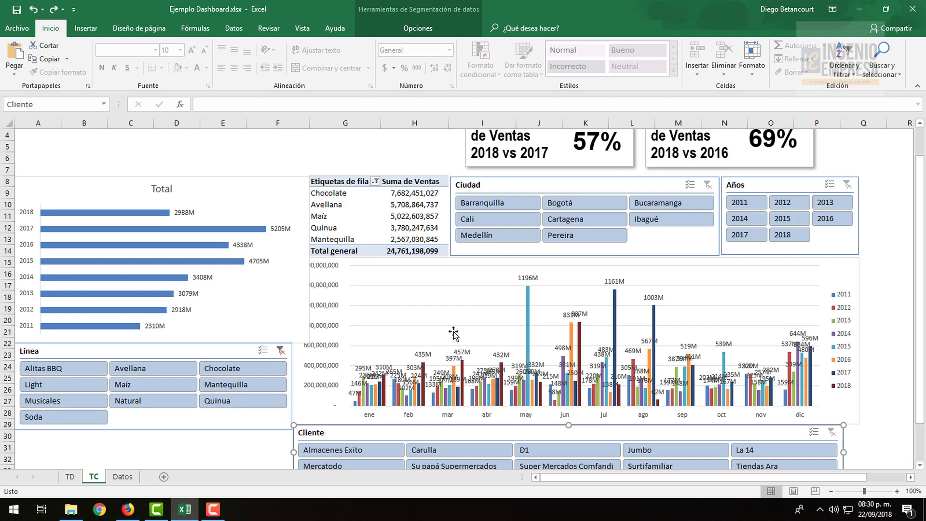
click(259, 160)
click(295, 203)
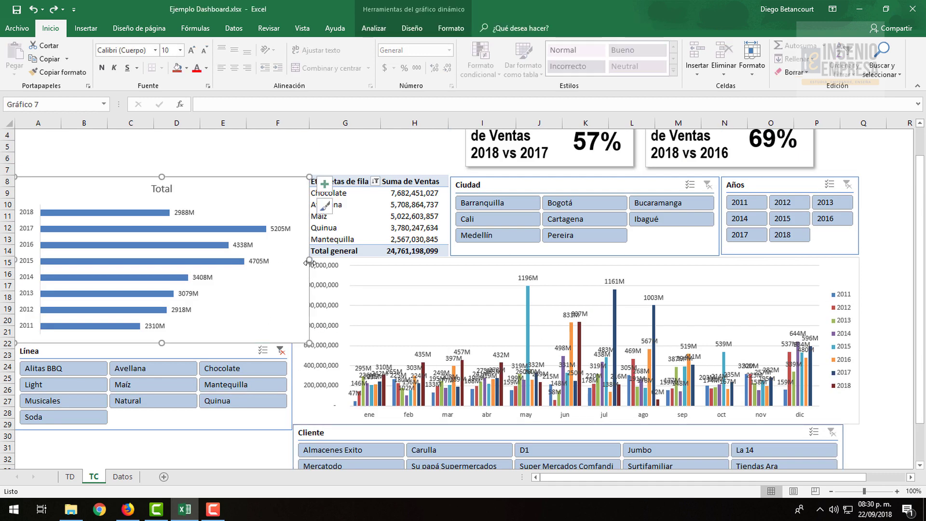
drag(309, 261, 292, 261)
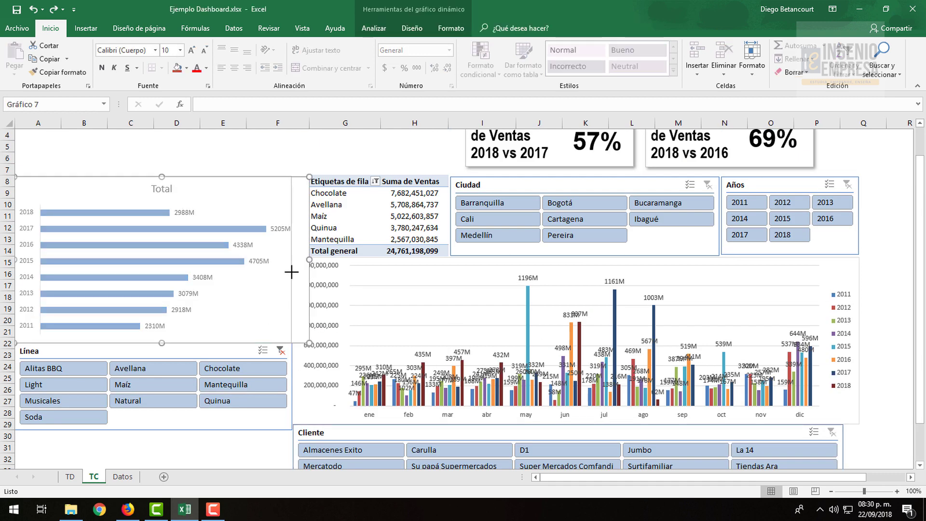
Test the year filter with 2018, 2017, 2014 and 2015, then clear it to show all years.
click(380, 287)
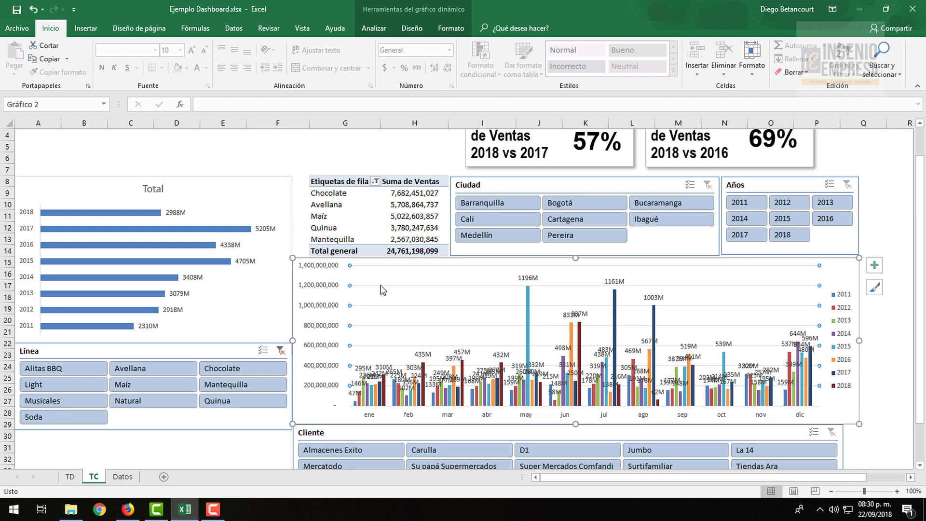
click(786, 235)
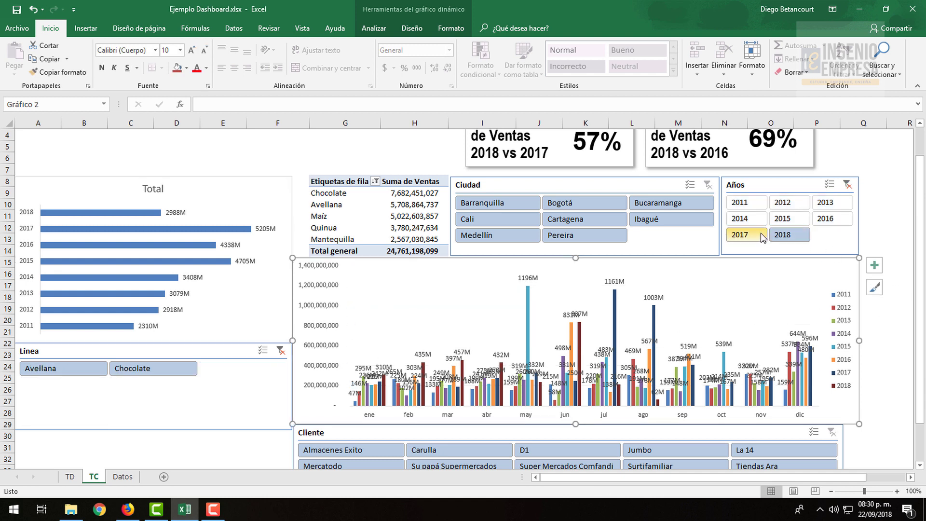
ctrl+click(758, 235)
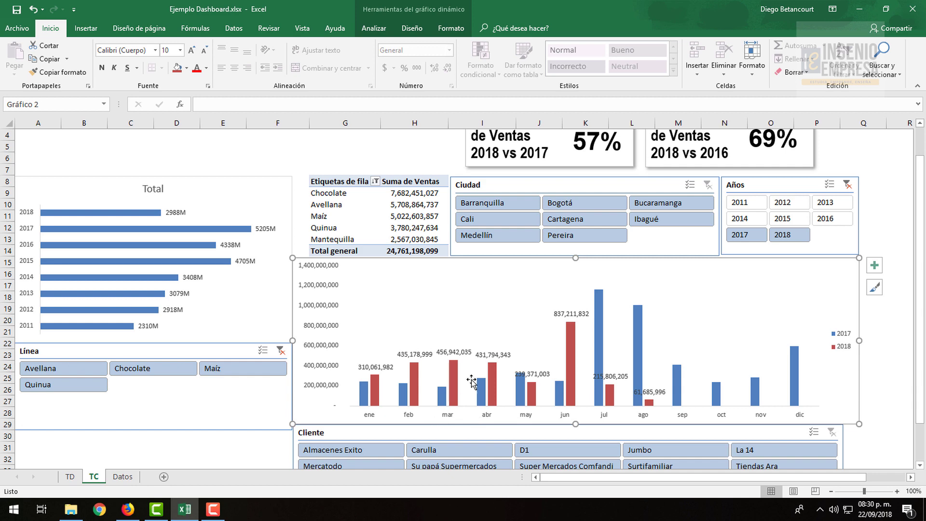
click(745, 219)
click(790, 219)
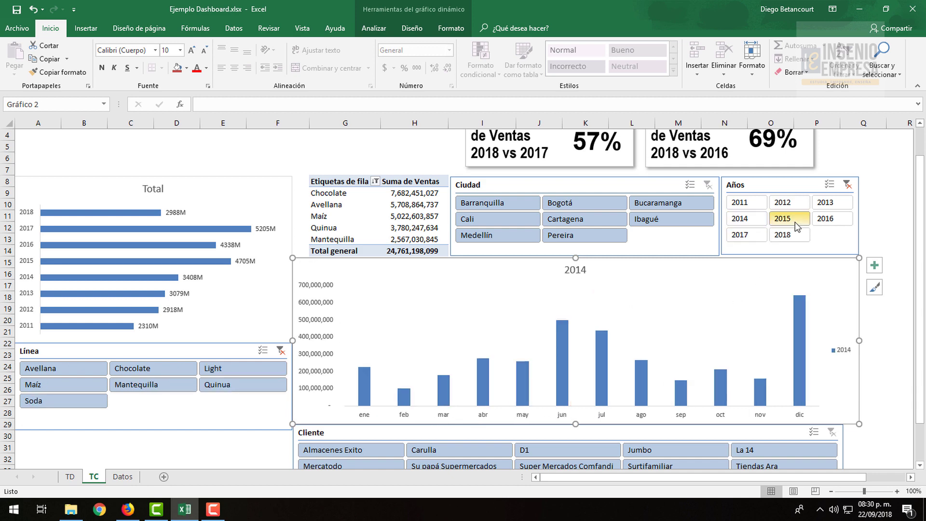
click(825, 219)
shift+click(786, 235)
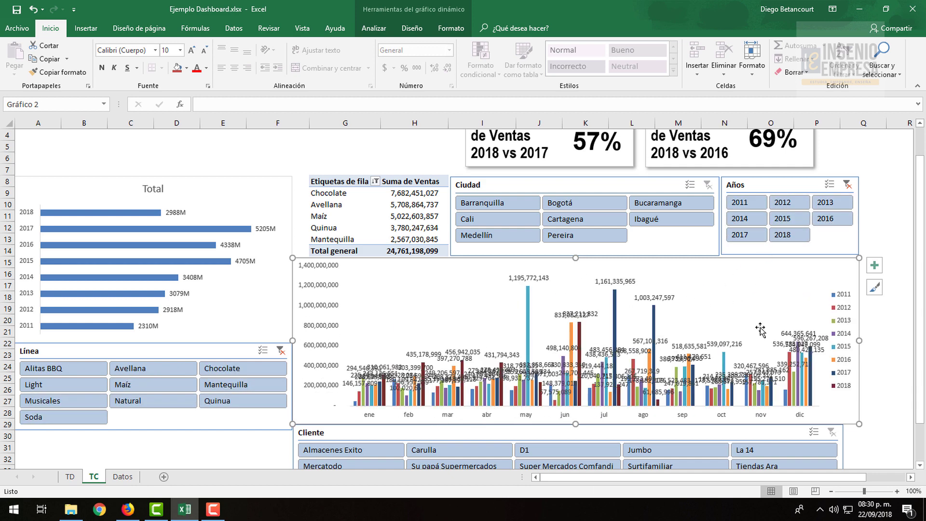
Arm the Cuadro de texto tool from the Insertar tab.
click(312, 145)
click(448, 351)
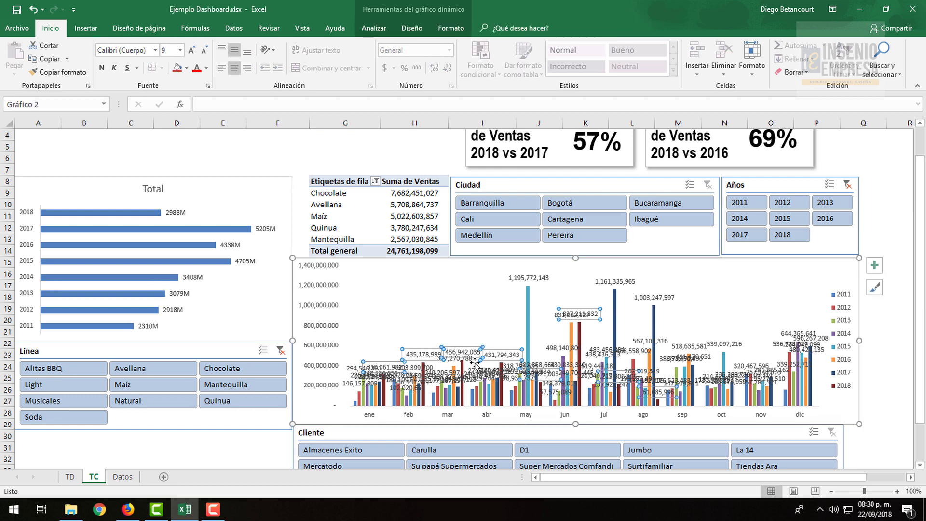
click(345, 145)
scroll(375, 267, up, 1)
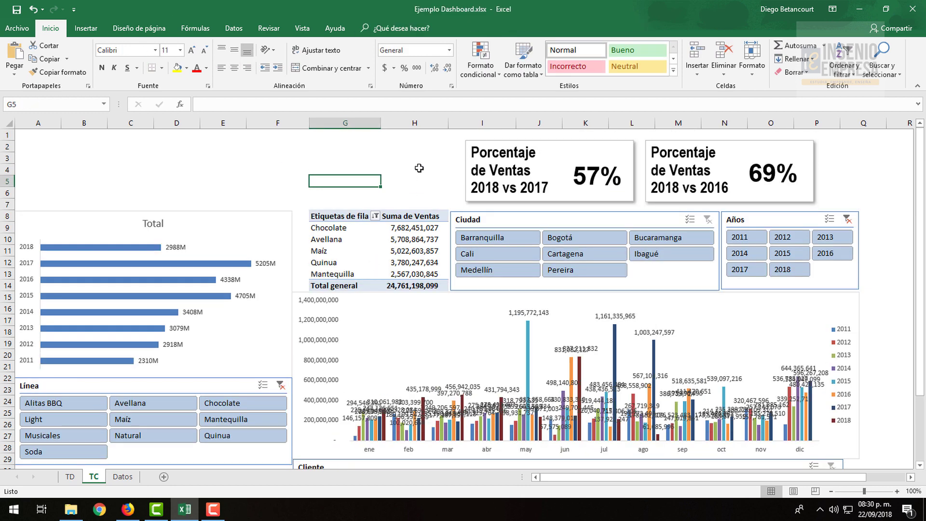
click(419, 168)
click(310, 186)
click(86, 28)
click(739, 58)
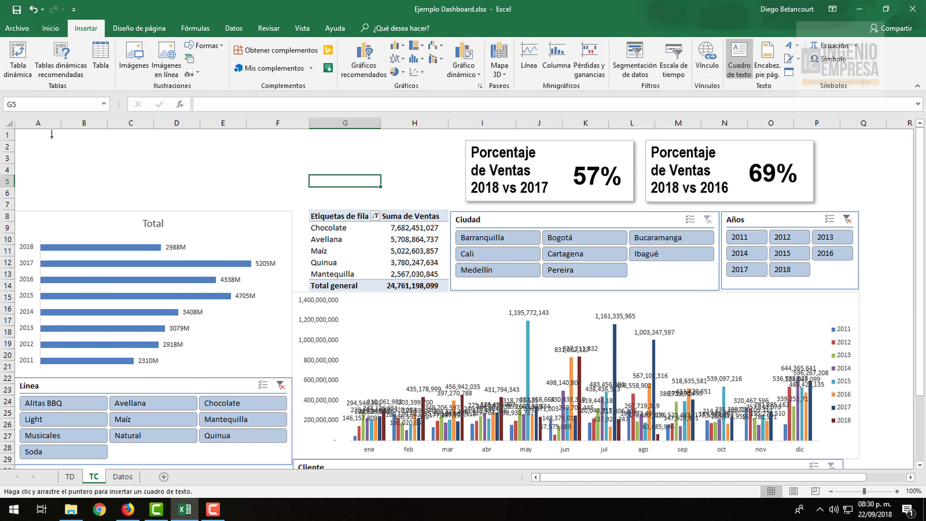
Draw a text box over rows 2–6 at the top left and type 'Tablero de control de' into it.
drag(27, 144, 325, 198)
text(Ventas Galletas Noel)
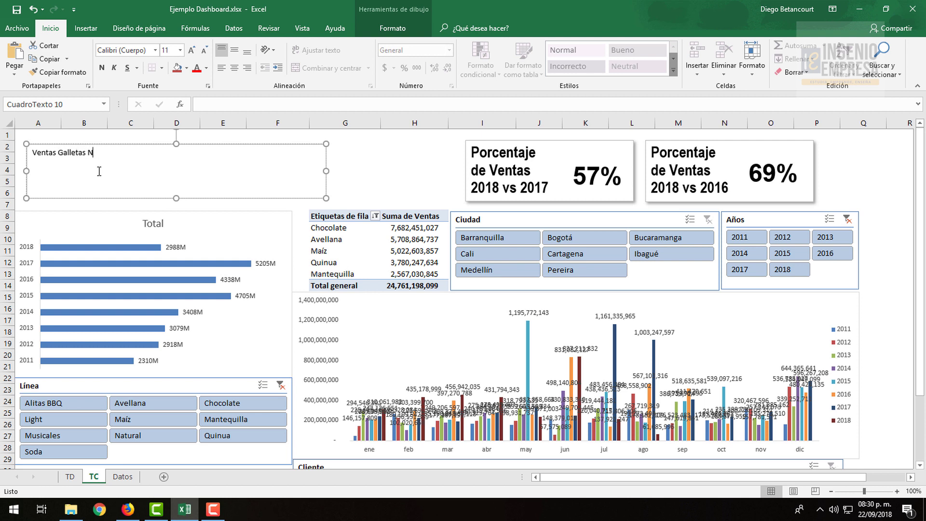
text(T)
text(ablero de control de)
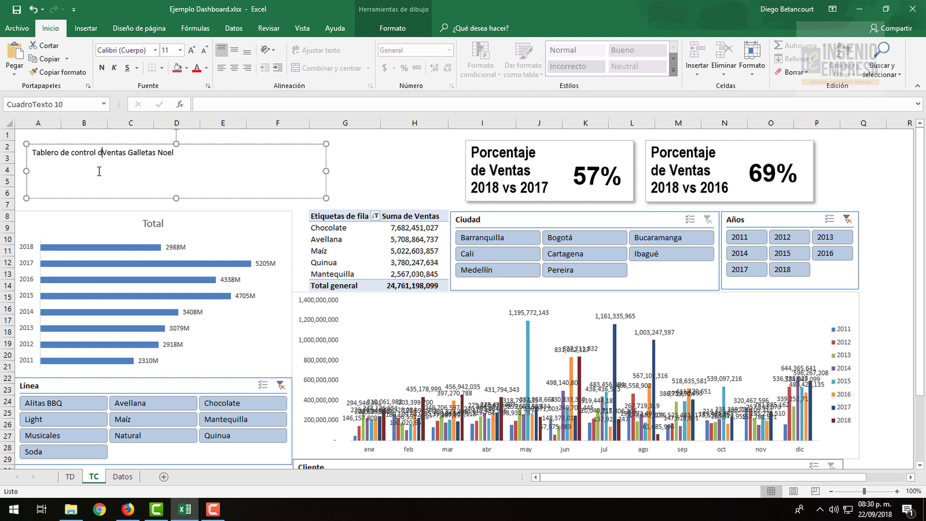
click(217, 144)
click(131, 50)
Set the title font to Arial Narrow and raise its size to 32.
text(Arial)
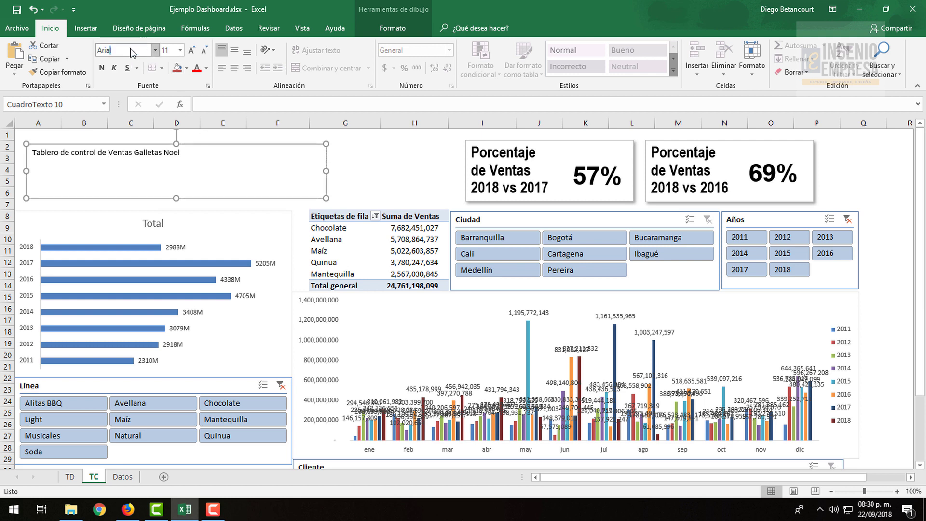
key(Return)
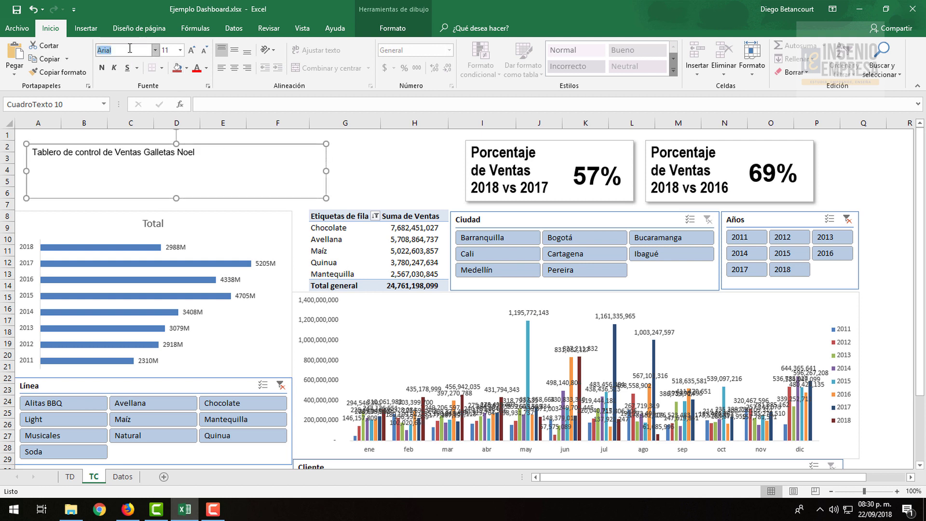
click(129, 50)
text(Narrow)
key(Return)
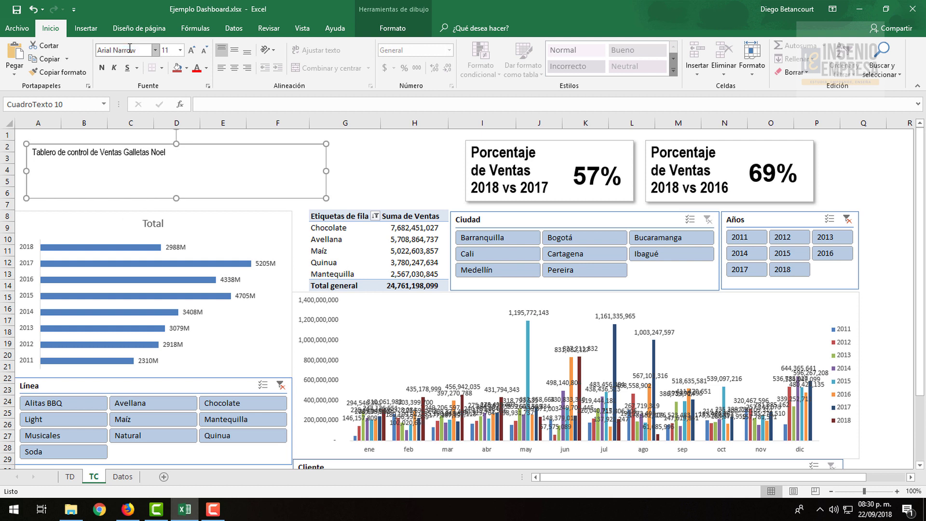
click(190, 51)
click(190, 50)
click(190, 51)
click(190, 51)
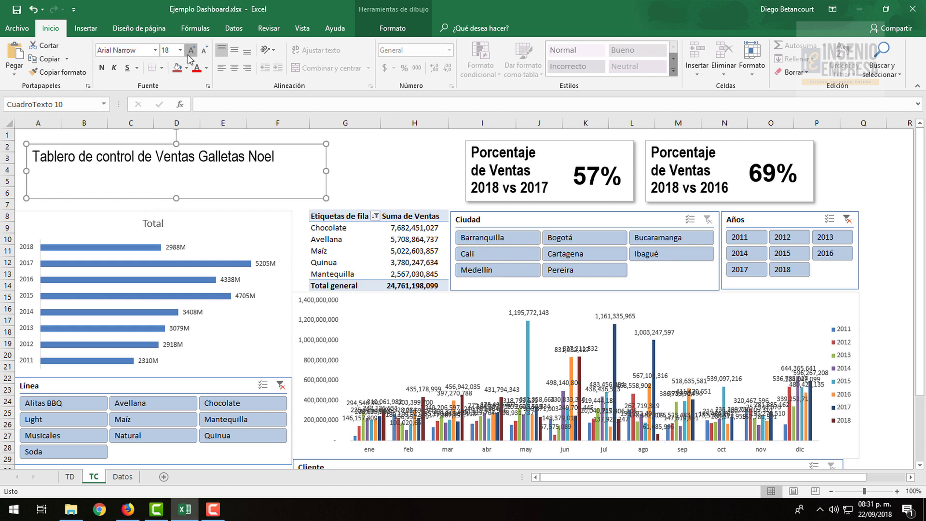
click(190, 51)
click(190, 51)
click(190, 50)
Widen the title box and add 'Noel' so the title fits on one line.
drag(325, 170, 415, 170)
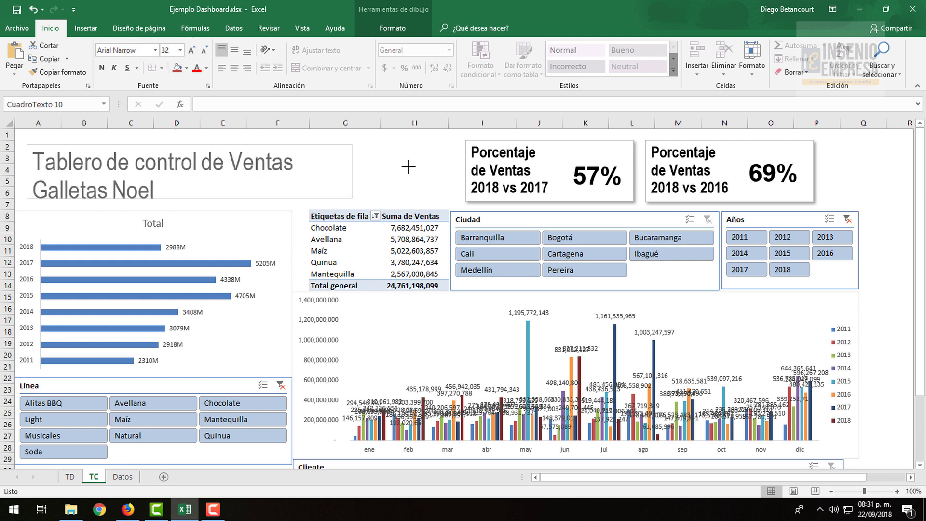
click(406, 153)
text(Noel)
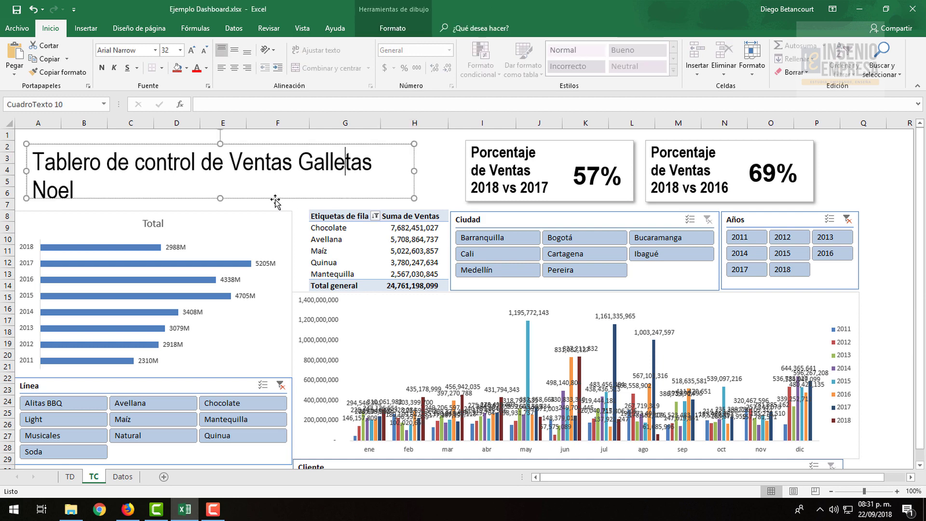
drag(413, 170, 445, 171)
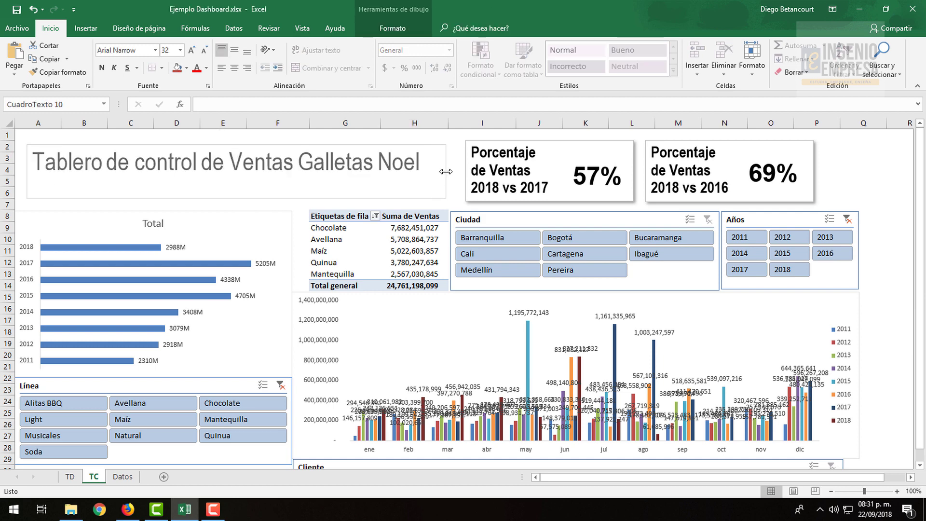
click(289, 136)
click(276, 157)
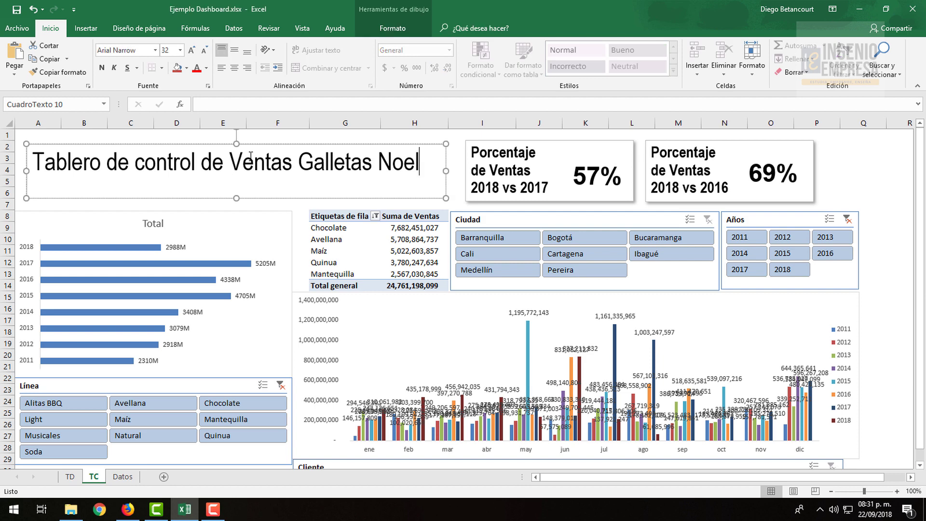
key(Escape)
Remove the title box outline with Sin contorno and make the title bold.
click(392, 28)
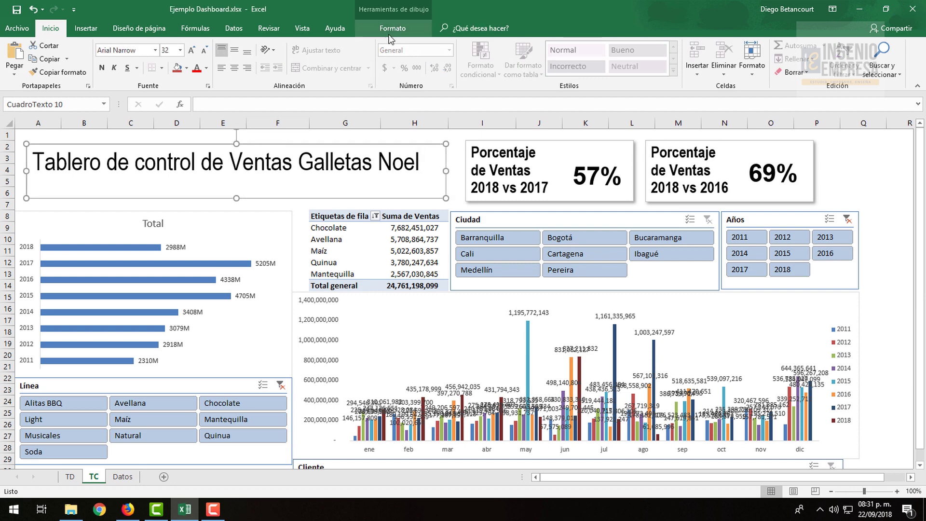
click(466, 59)
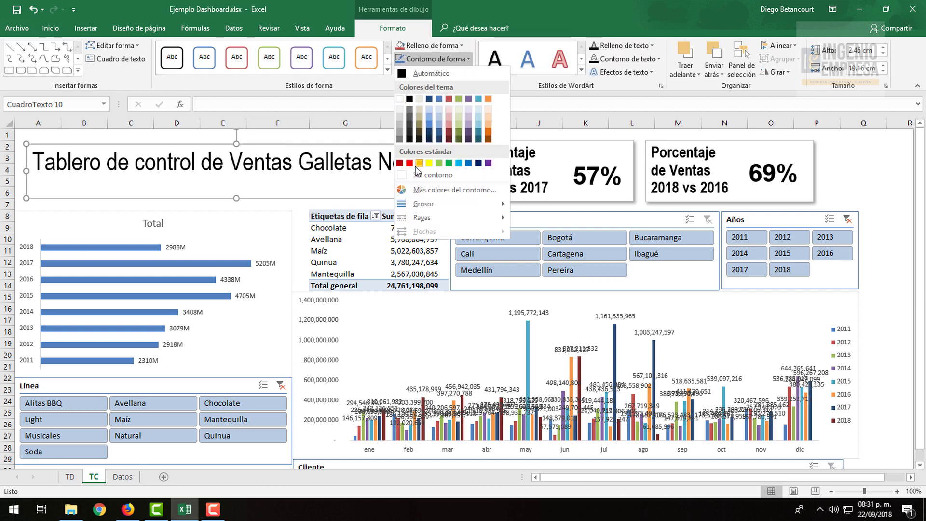
click(402, 175)
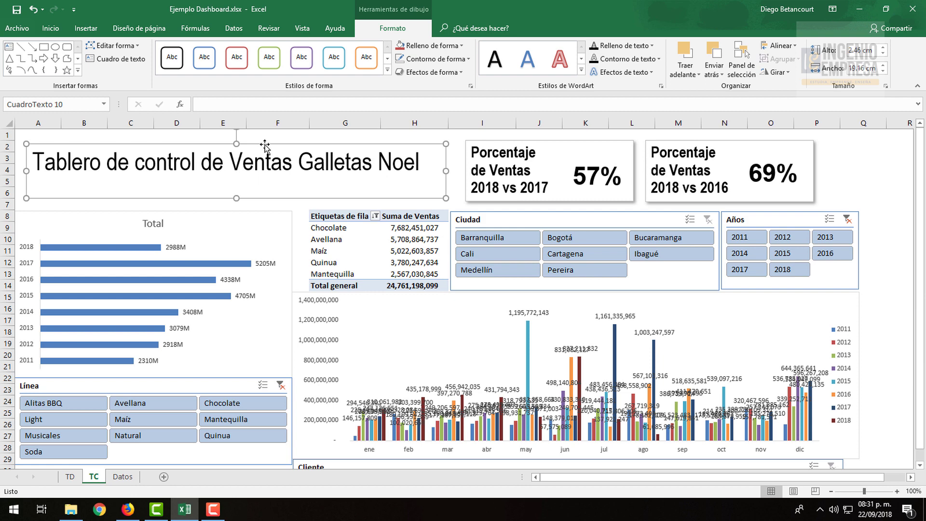
click(54, 23)
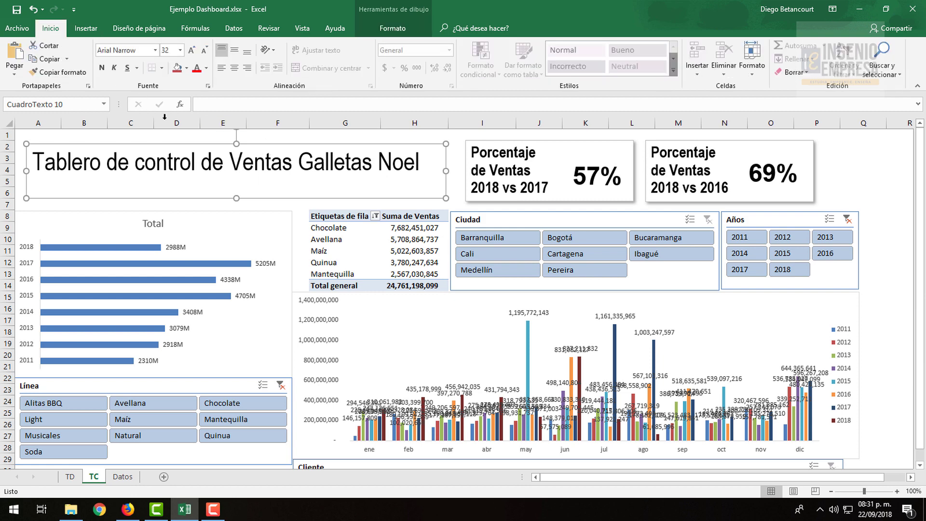
click(102, 68)
click(450, 173)
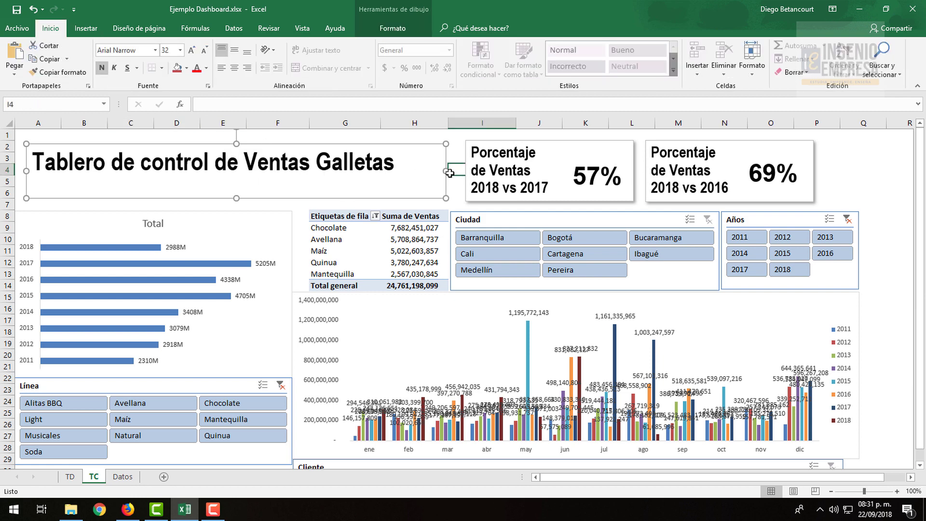
click(447, 174)
text(Noel)
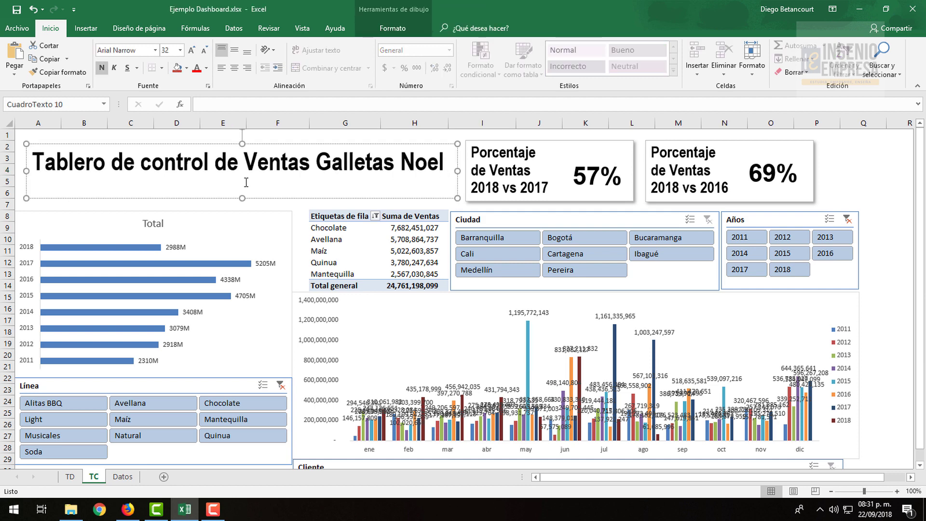
Colour the word Galletas Azul oscuro, Texto 2.
drag(314, 164, 396, 168)
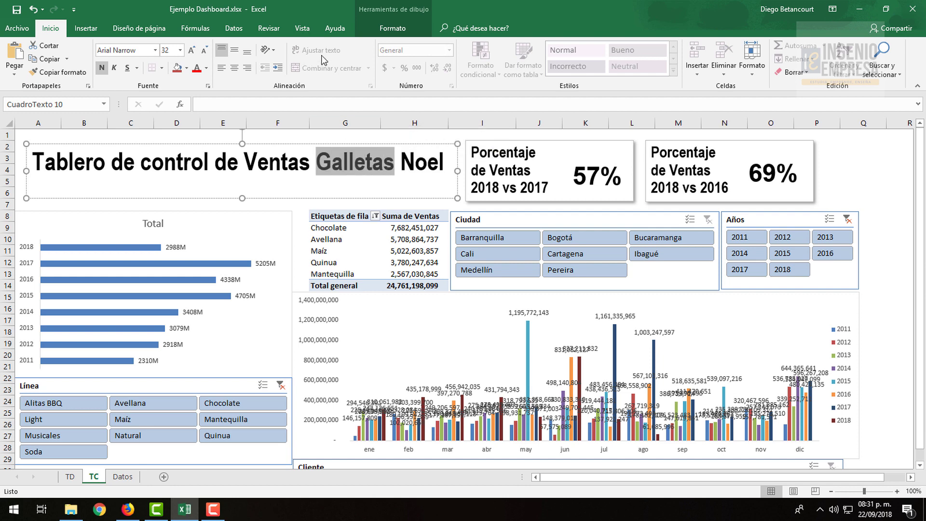
click(394, 29)
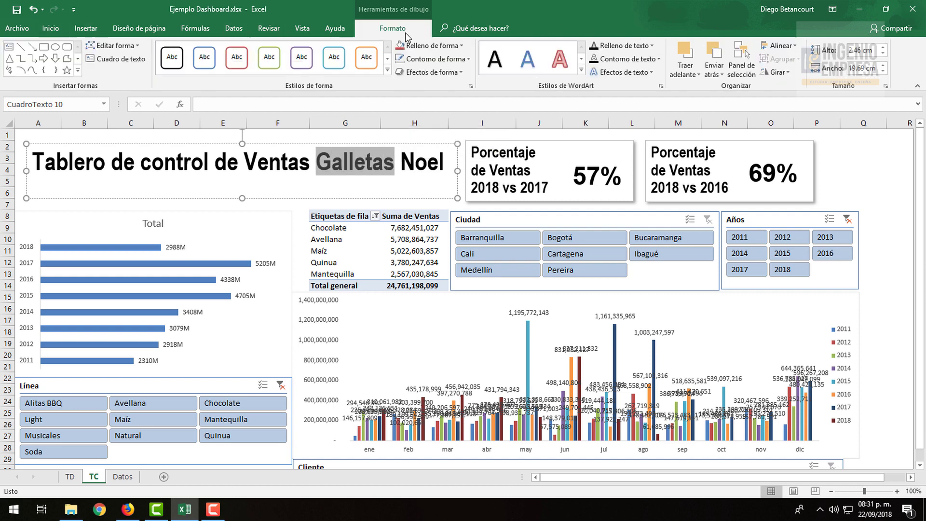
click(435, 45)
click(435, 59)
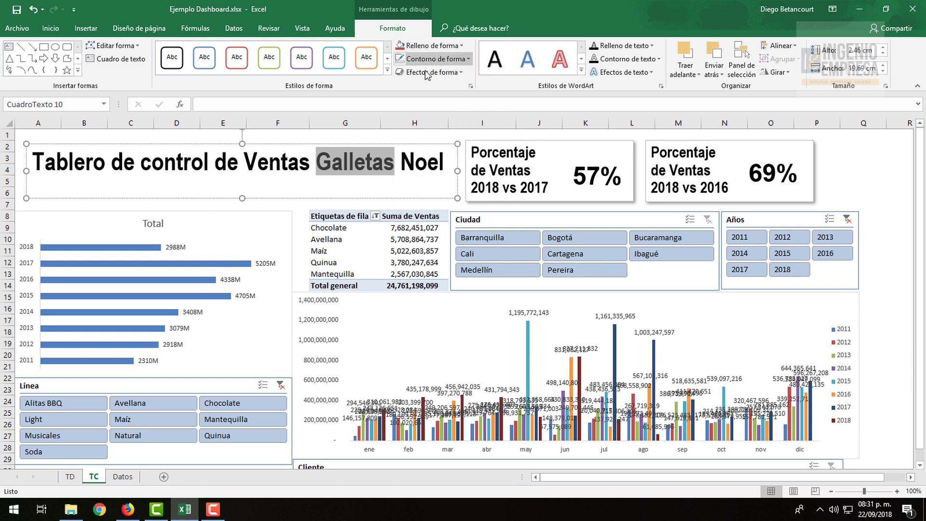
click(51, 28)
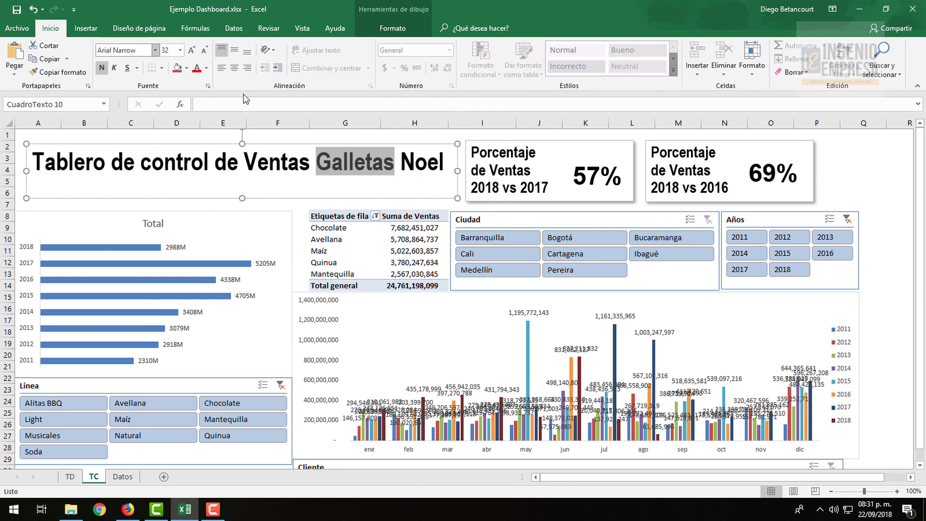
click(207, 68)
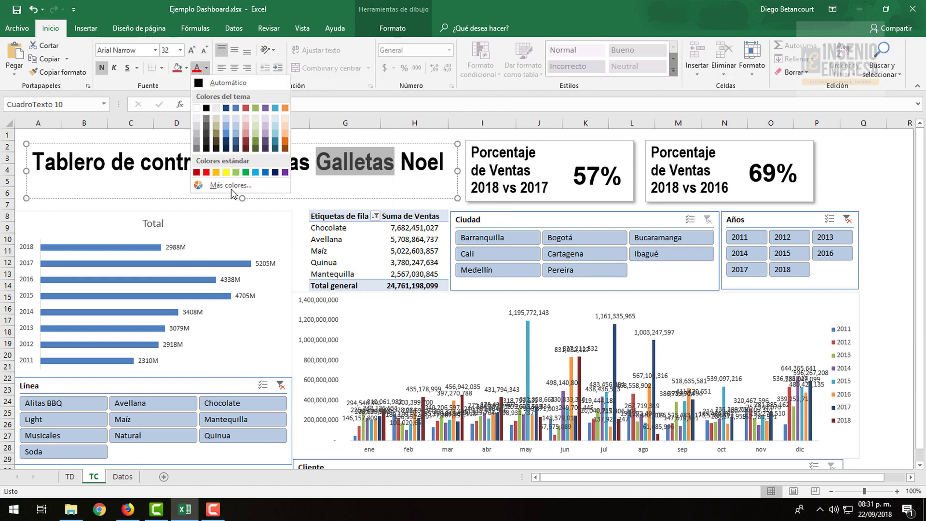
click(224, 108)
Colour the word Noel with the gold standard colour.
drag(400, 162, 445, 164)
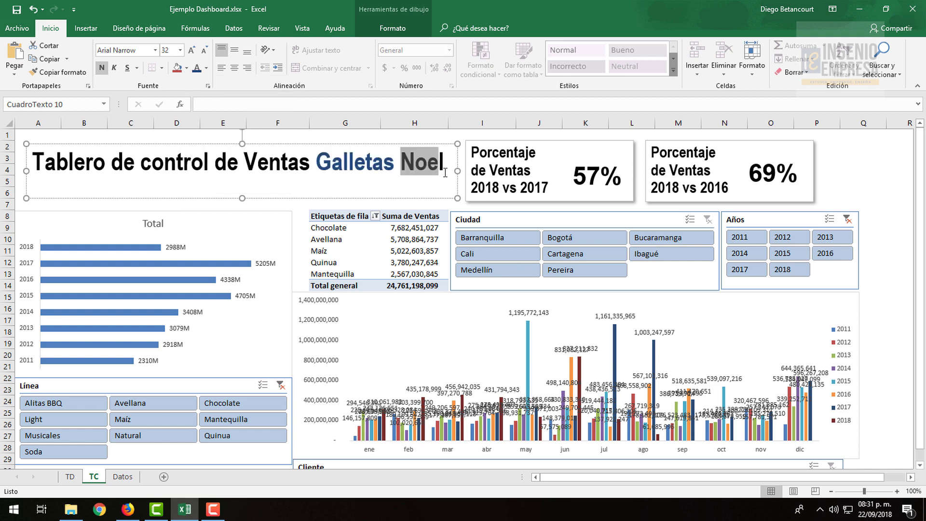
click(206, 68)
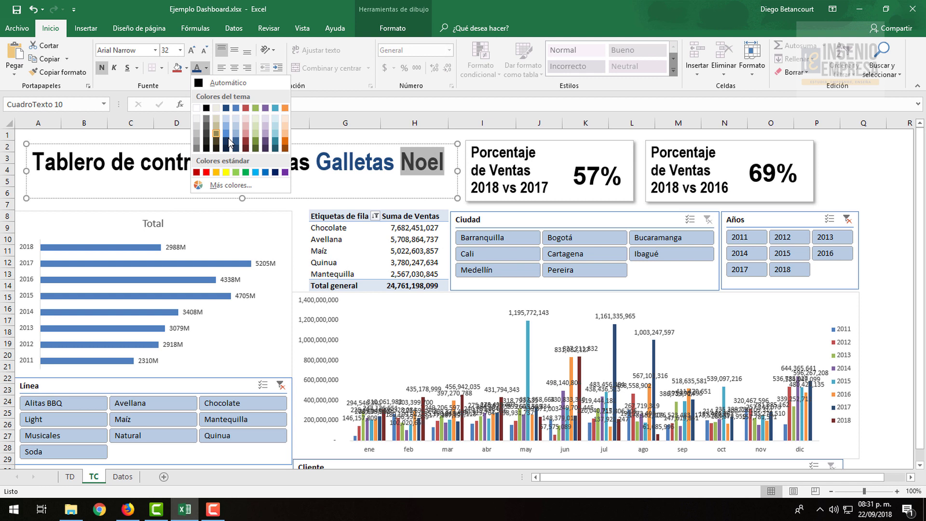
click(215, 171)
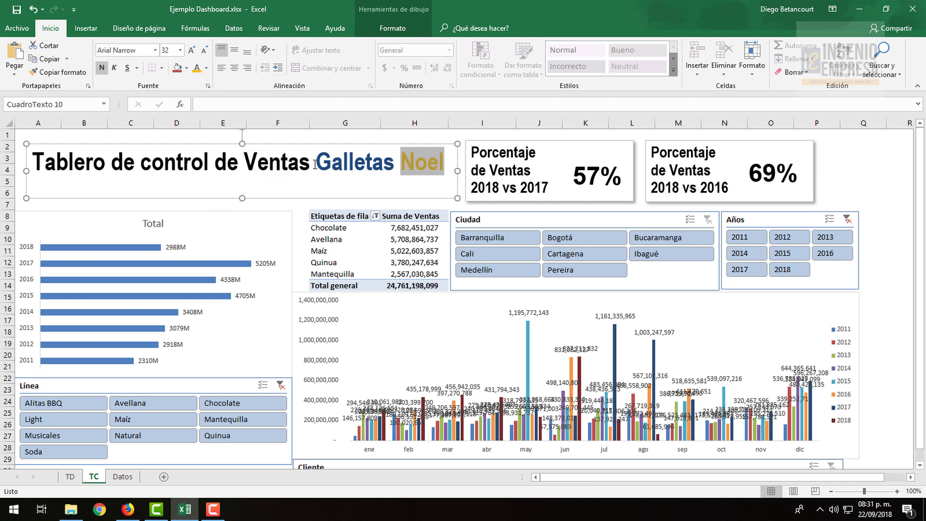
click(269, 164)
drag(316, 167, 32, 164)
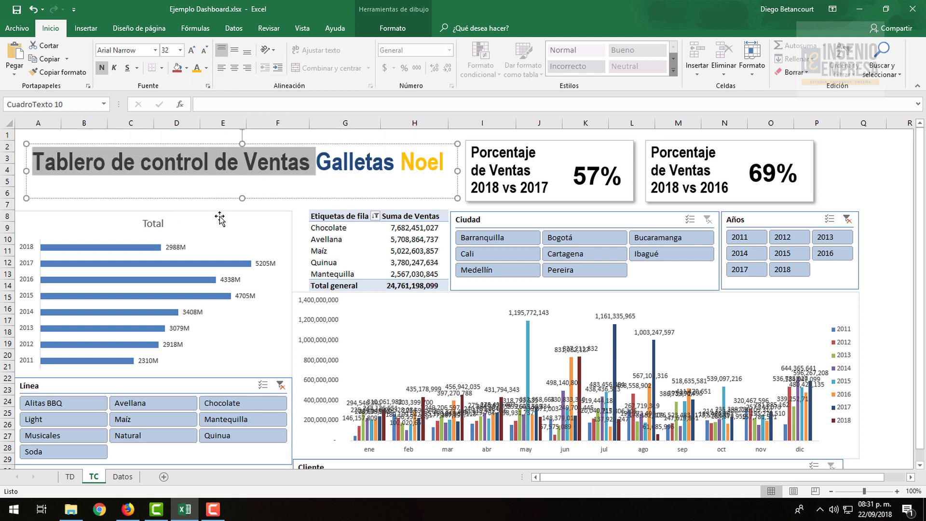
click(828, 170)
Replace 'Tablero de control' with 'TC', delete 'de', and add a colon after Ventas.
click(214, 169)
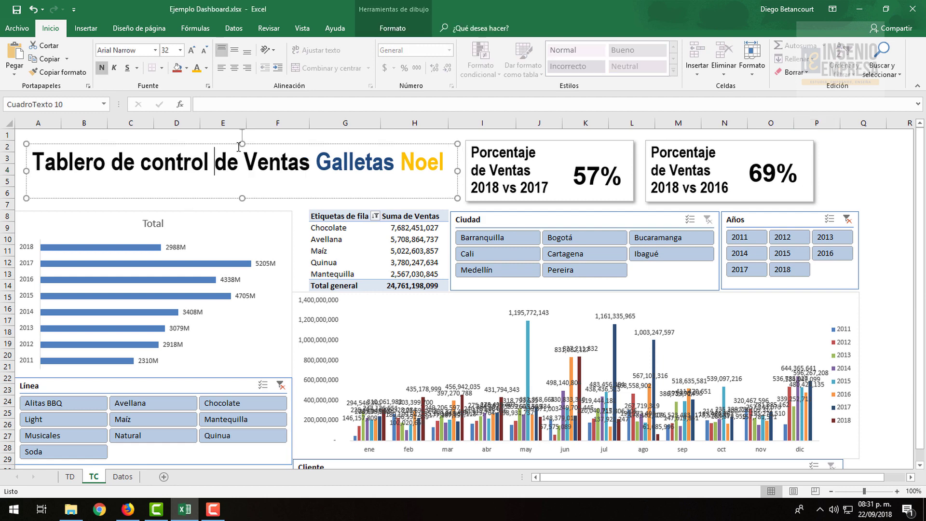
drag(232, 144, 29, 167)
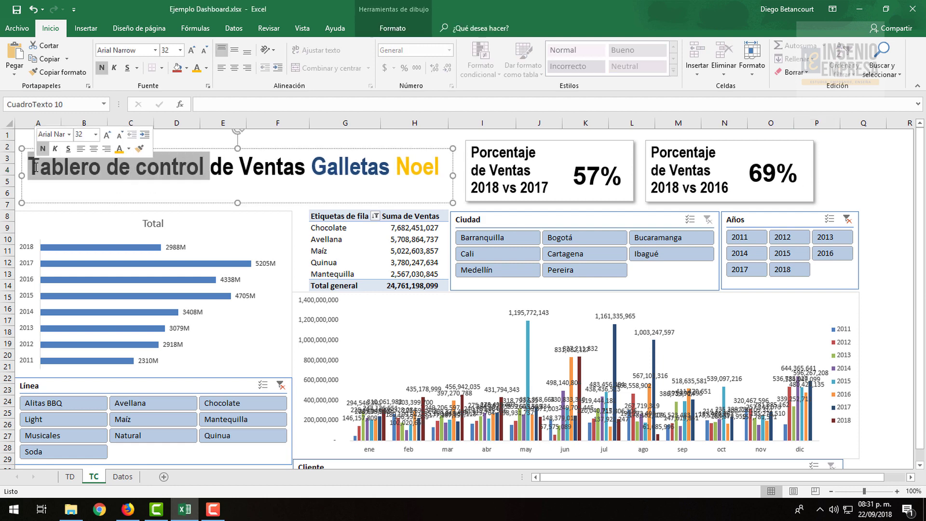
text(TC)
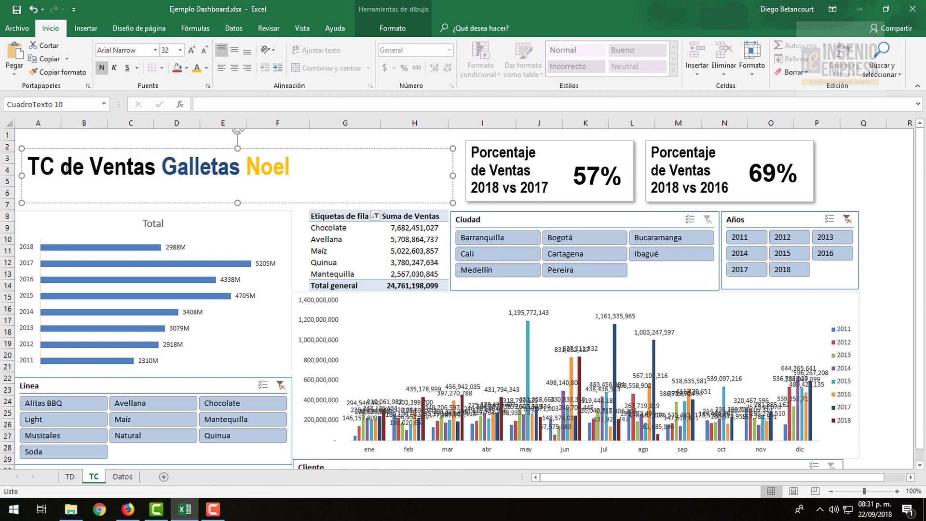
double_click(71, 166)
key(Delete)
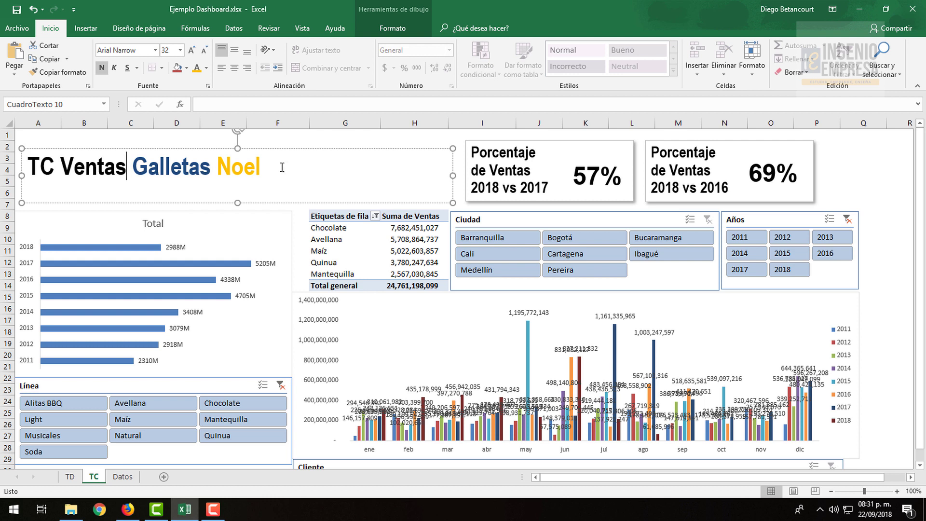
text(:)
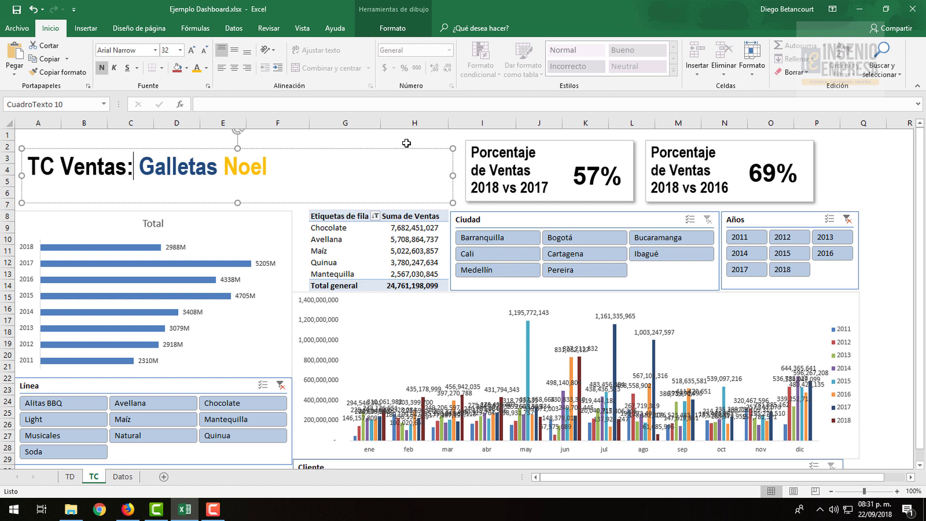
click(405, 144)
click(879, 161)
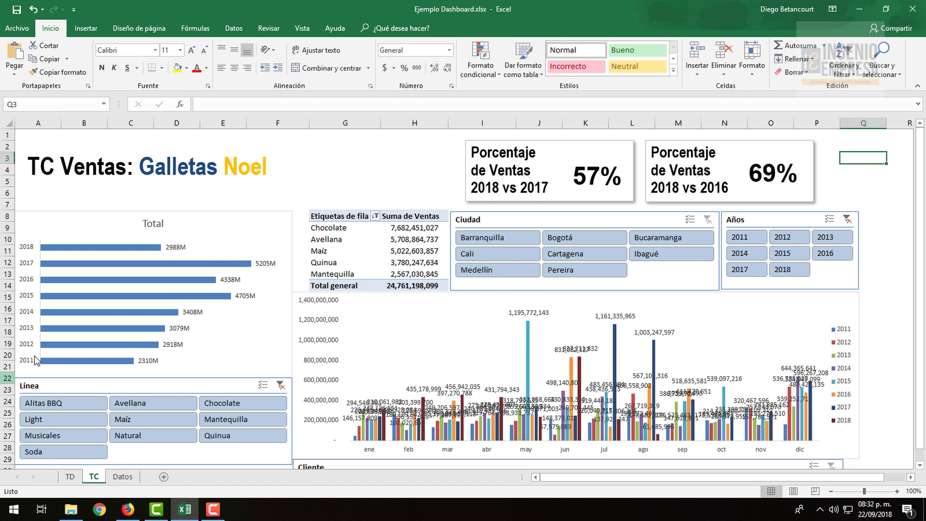
Replace the yearly chart's 'Total' title with 'Ventas por año'.
click(110, 248)
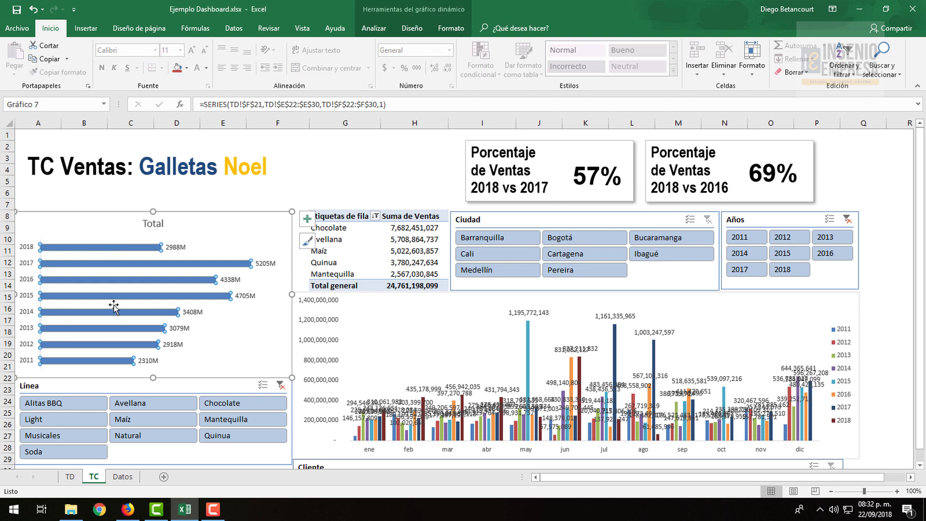
click(149, 226)
double_click(150, 226)
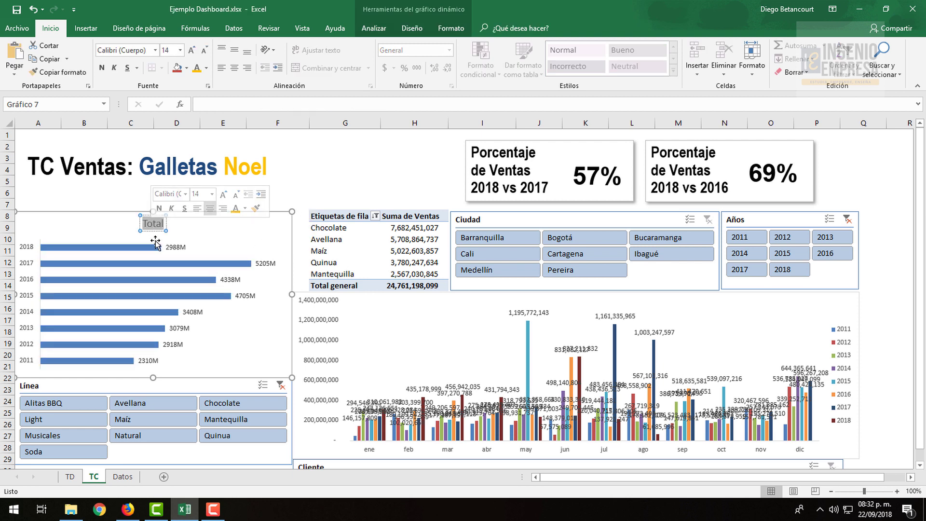
key(Delete)
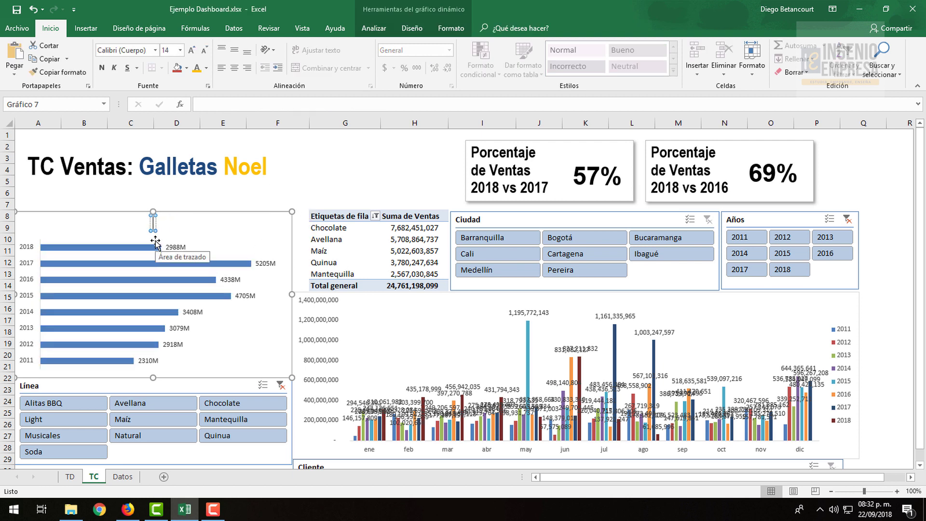
text(V)
text(entas por añ)
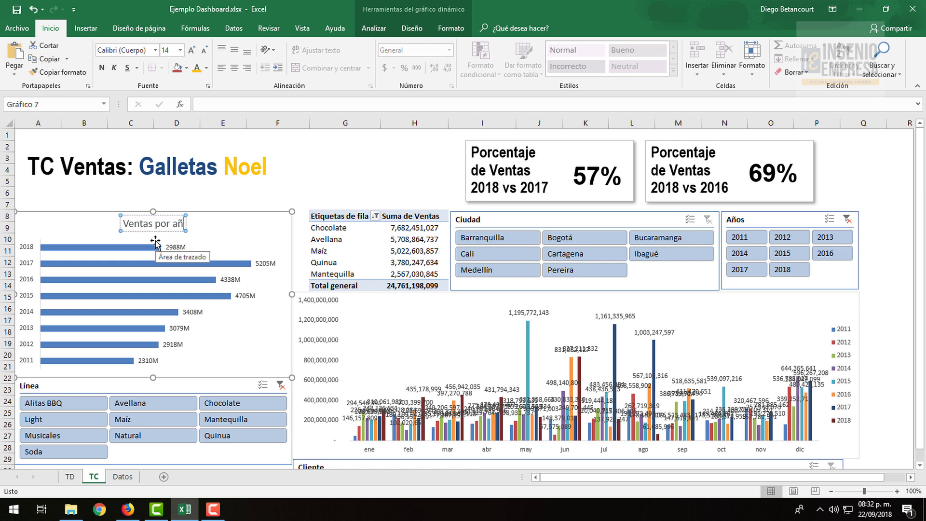
text(o)
click(330, 189)
Set the 'Ventas por año' title font to Arial Narrow, matching the dashboard title.
click(231, 232)
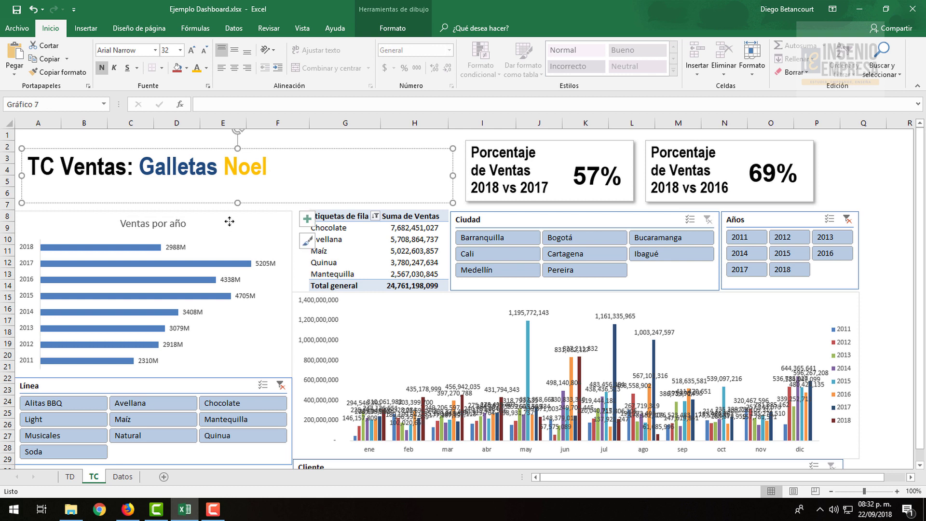
click(183, 225)
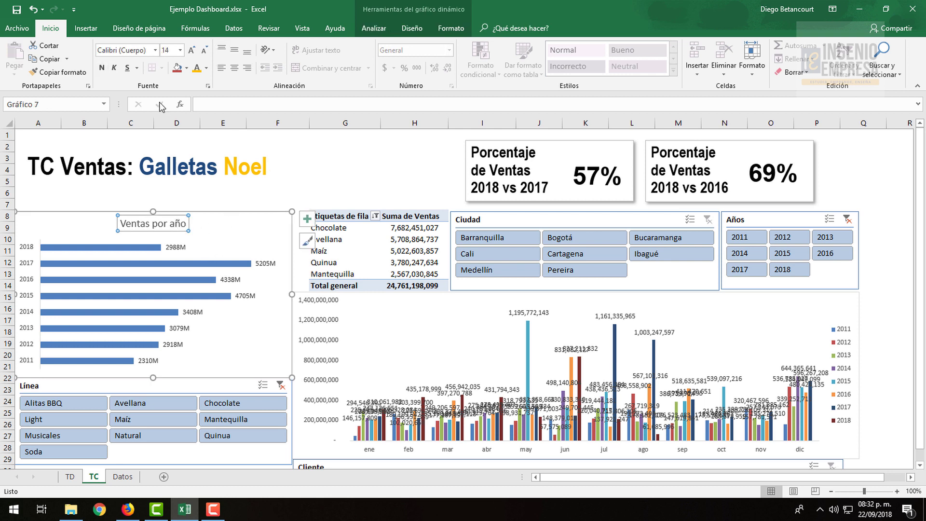
click(132, 50)
text(Arial Narrow)
key(Return)
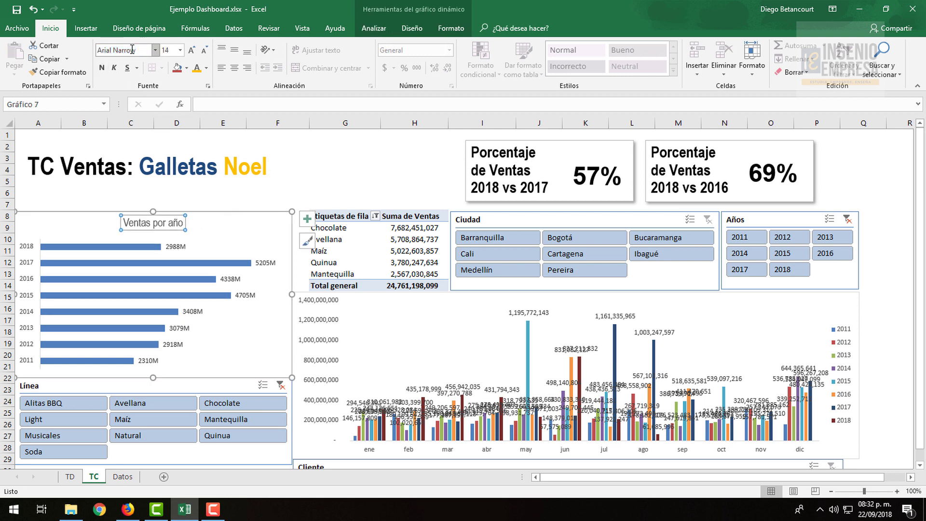
click(167, 199)
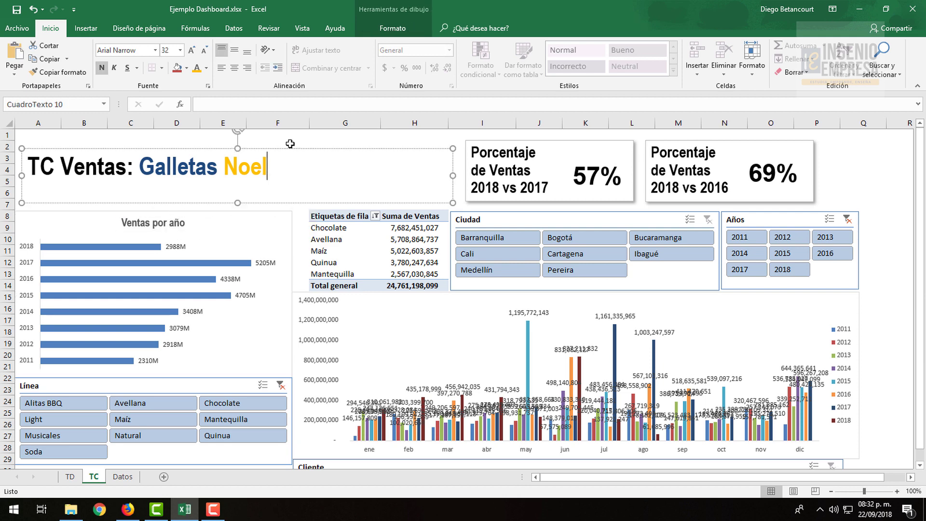
click(290, 144)
Drag the chart title to the chart's top-left corner.
click(168, 229)
mouse_move(167, 232)
mouse_down()
mouse_move(72, 236)
mouse_move(71, 226)
mouse_up()
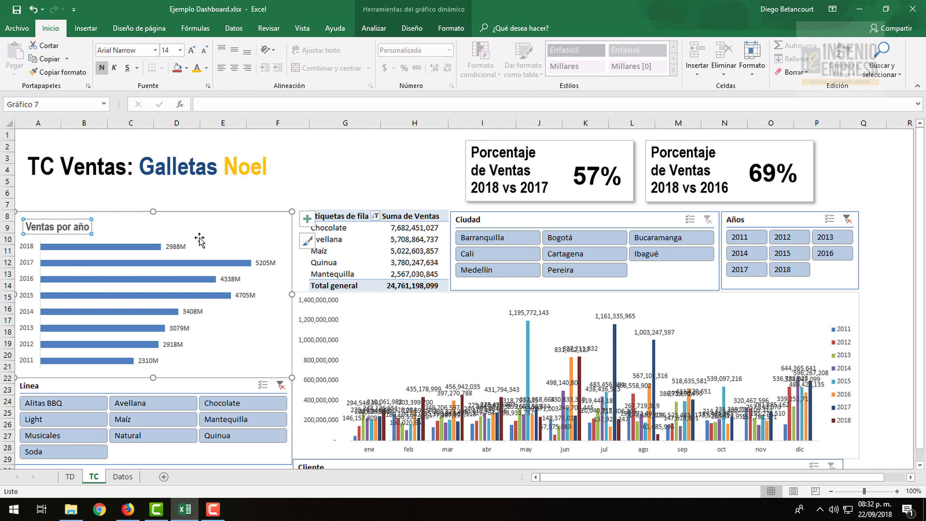
key(Tab)
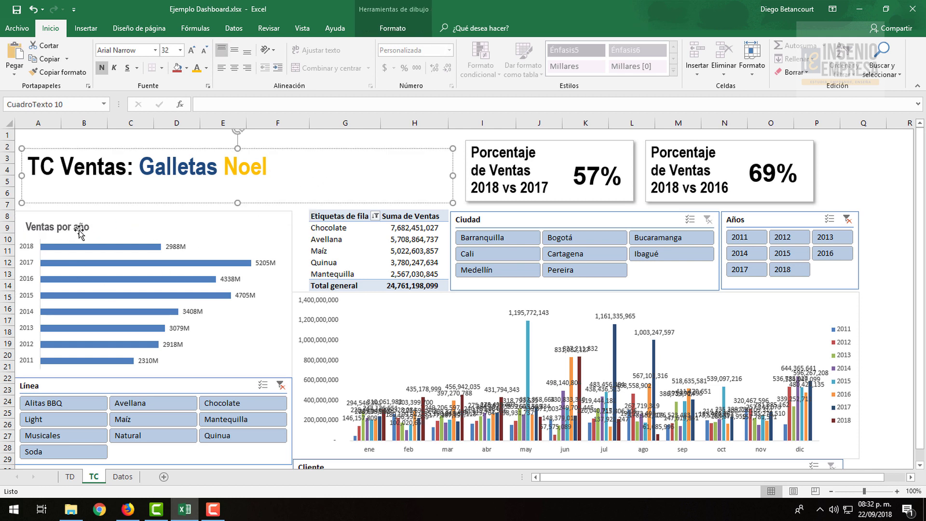
click(843, 161)
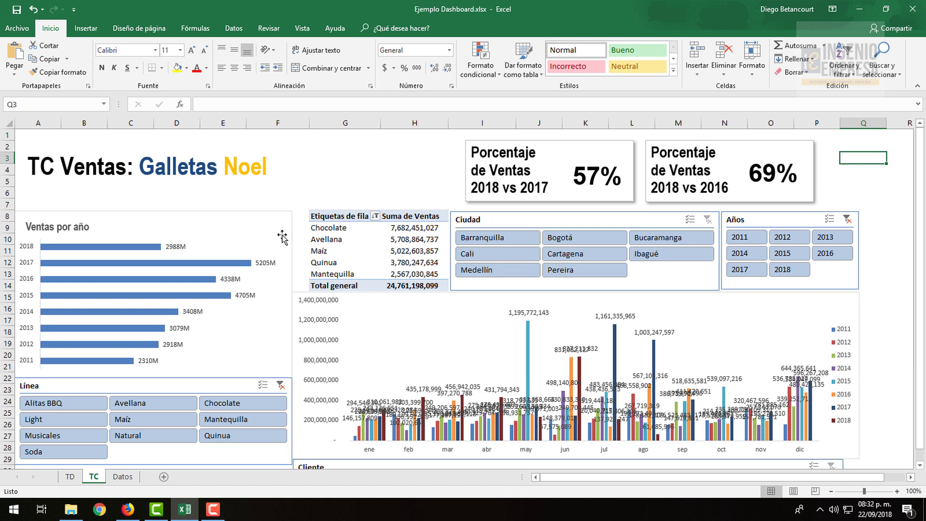
scroll(282, 237, down, 2)
click(835, 236)
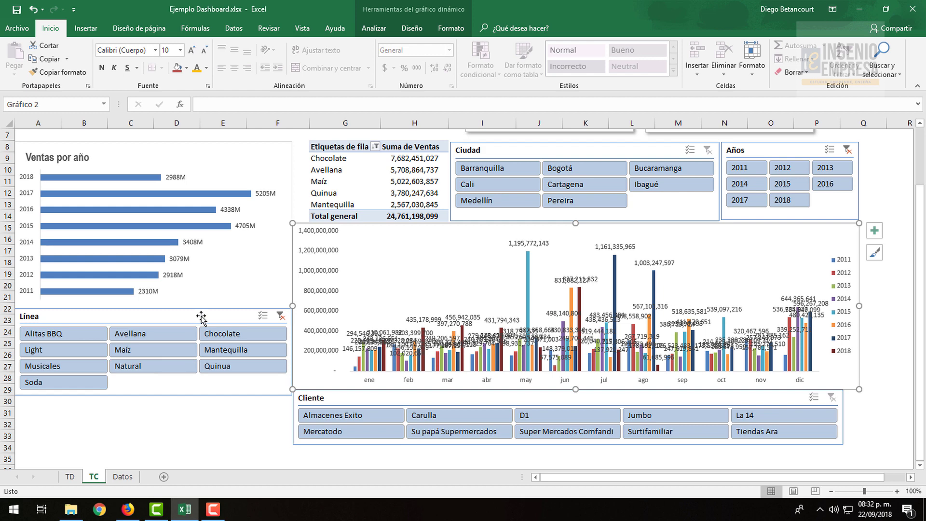
Select both percentage boxes (57% and 69%) and fill them dark navy.
scroll(201, 316, up, 2)
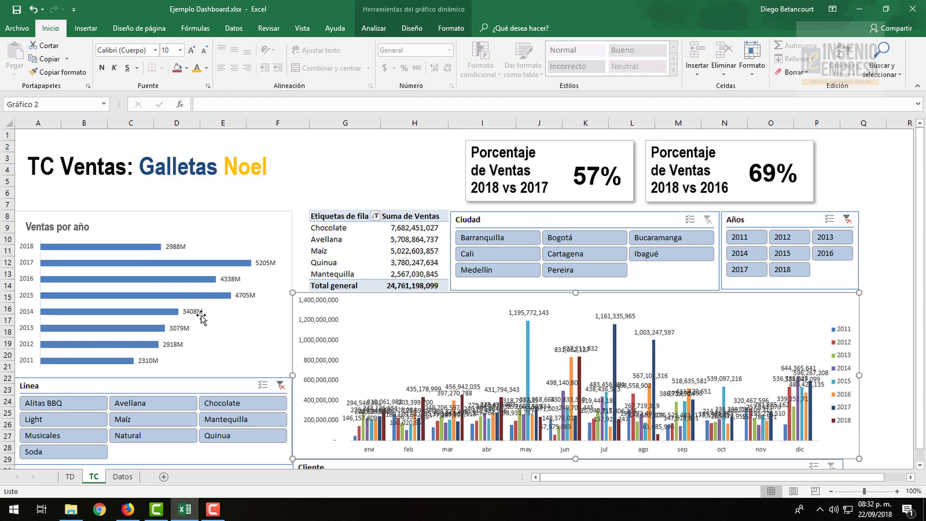
click(237, 166)
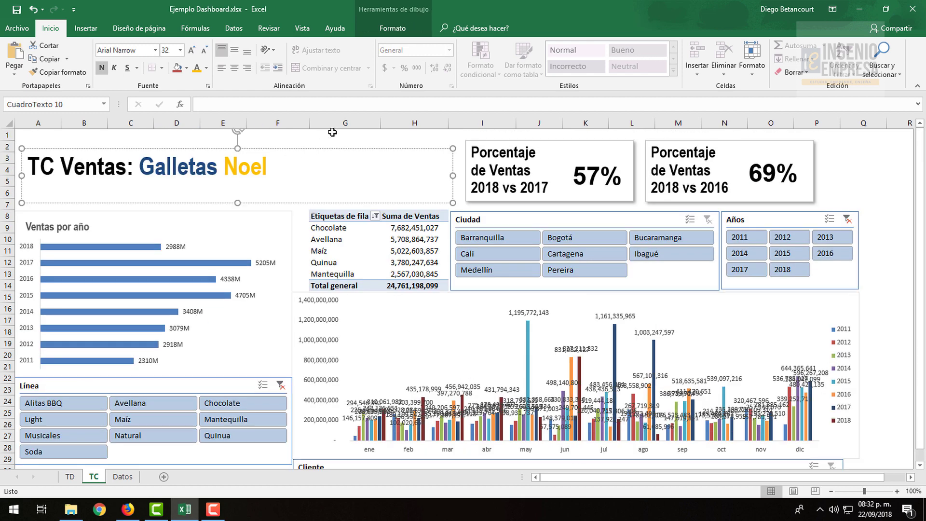
click(330, 133)
click(592, 151)
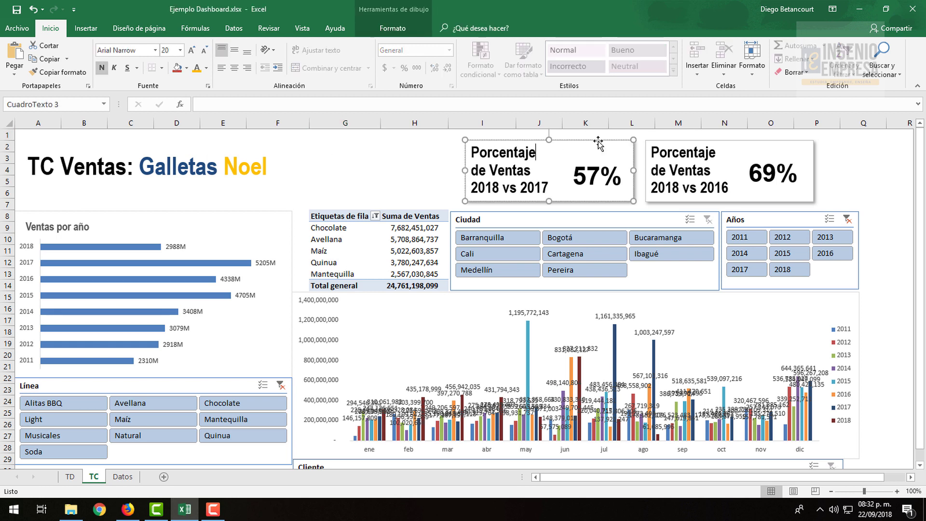
ctrl+click(767, 184)
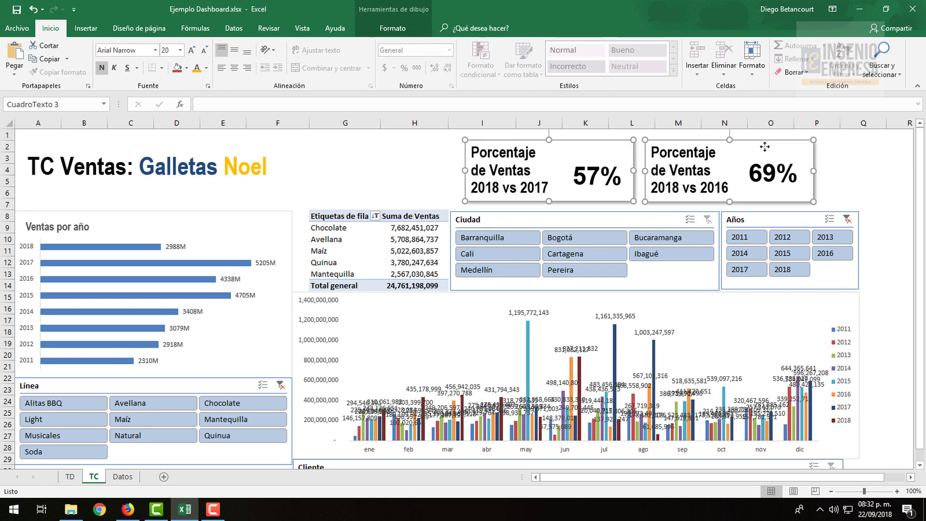
ctrl+click(766, 179)
ctrl+click(569, 188)
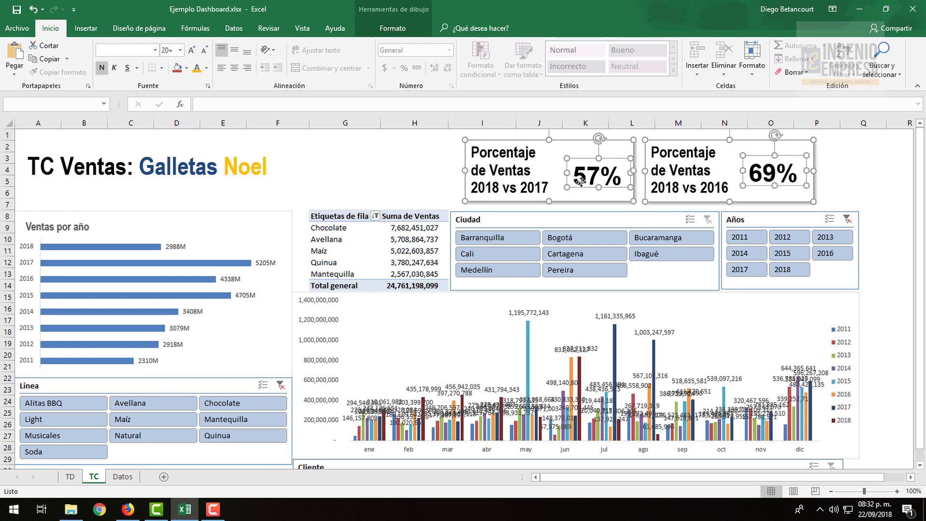
click(392, 28)
click(431, 46)
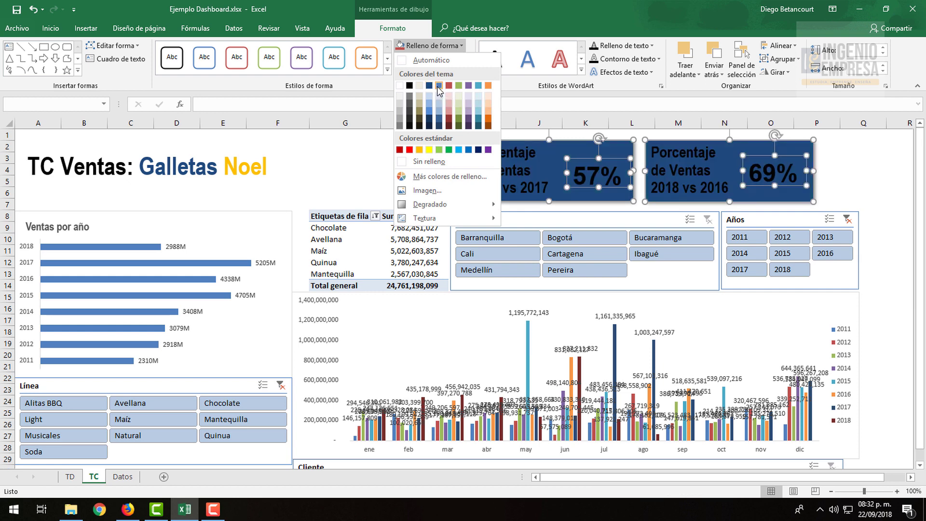
click(429, 126)
Make the text in both percentage boxes white.
click(51, 28)
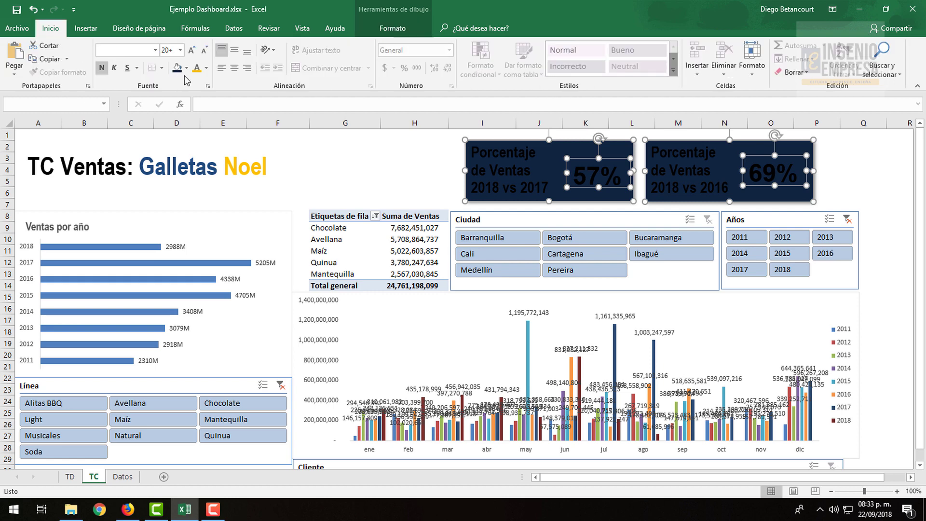
click(206, 68)
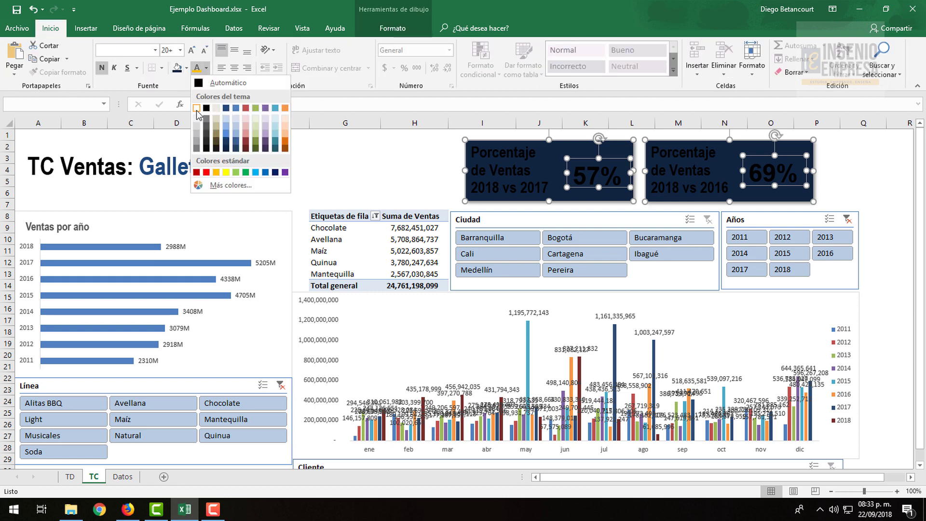
click(196, 108)
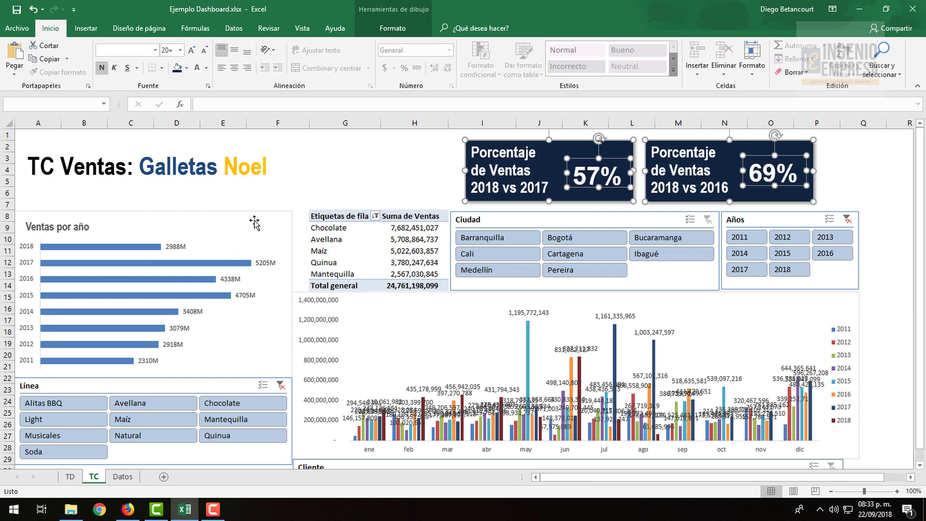
click(357, 216)
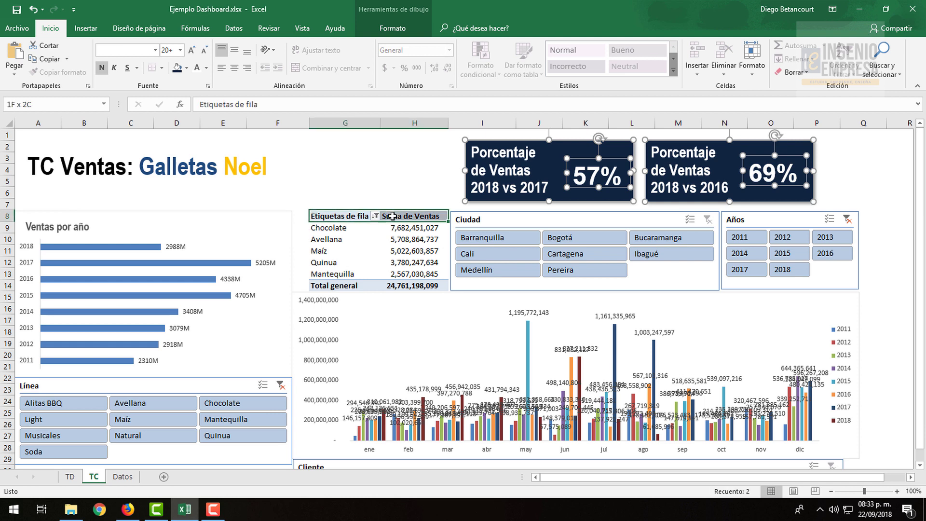
Fill the pivot table's header row and Total general row orange.
click(347, 282)
click(347, 240)
click(345, 217)
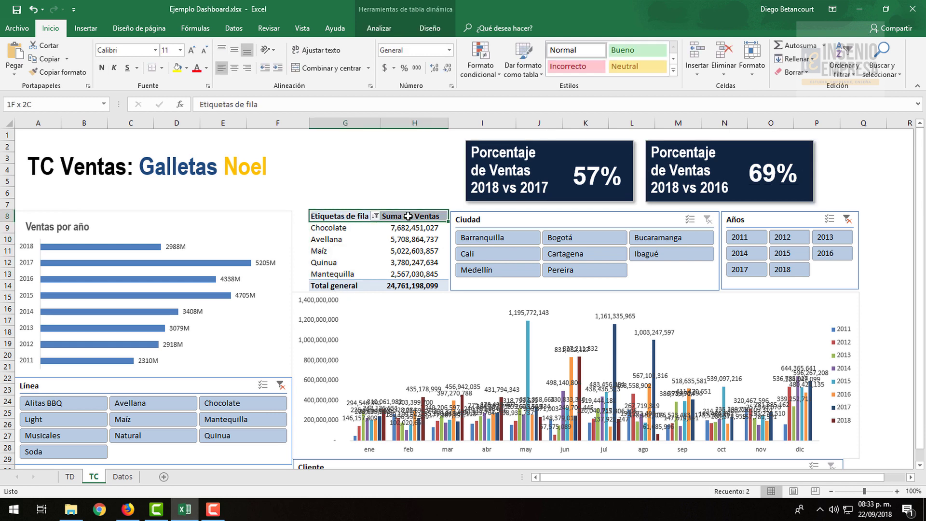
click(342, 288)
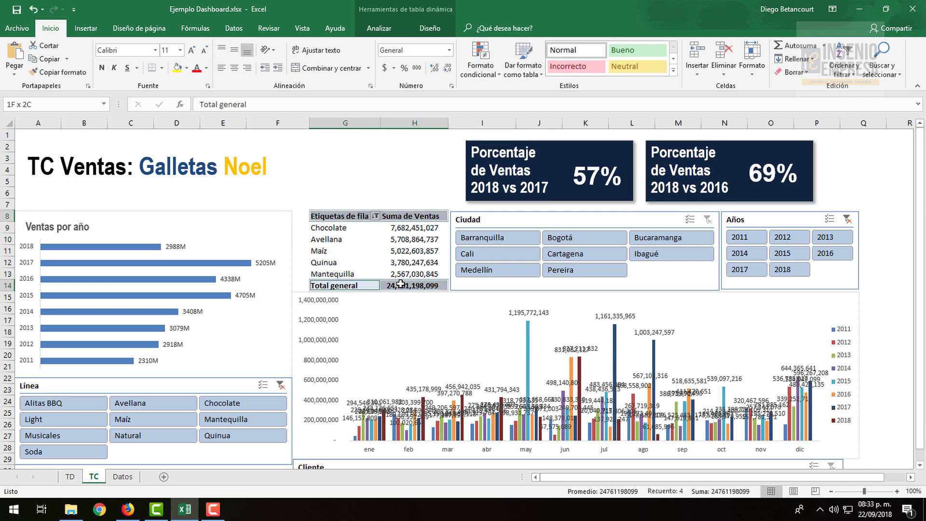
click(186, 71)
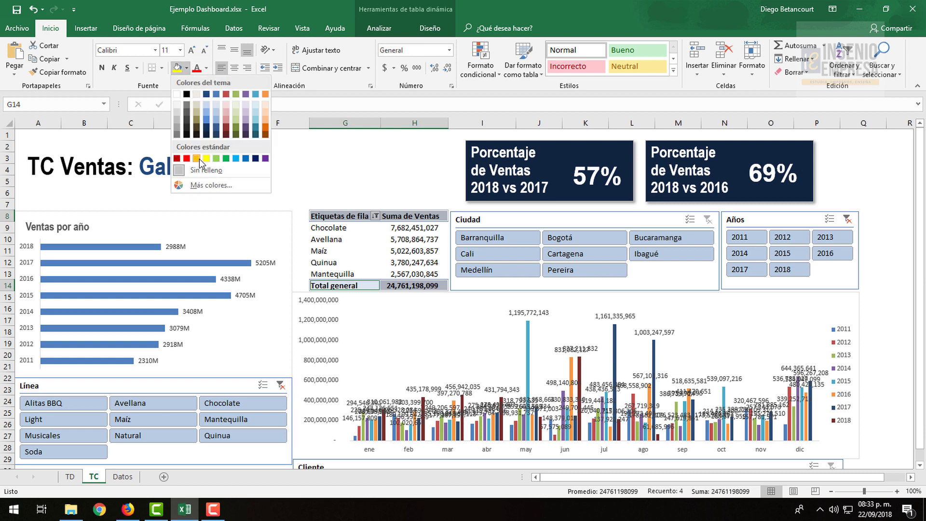
click(197, 159)
Rename the 'Etiquetas de fila' header to 'Línea'.
click(322, 216)
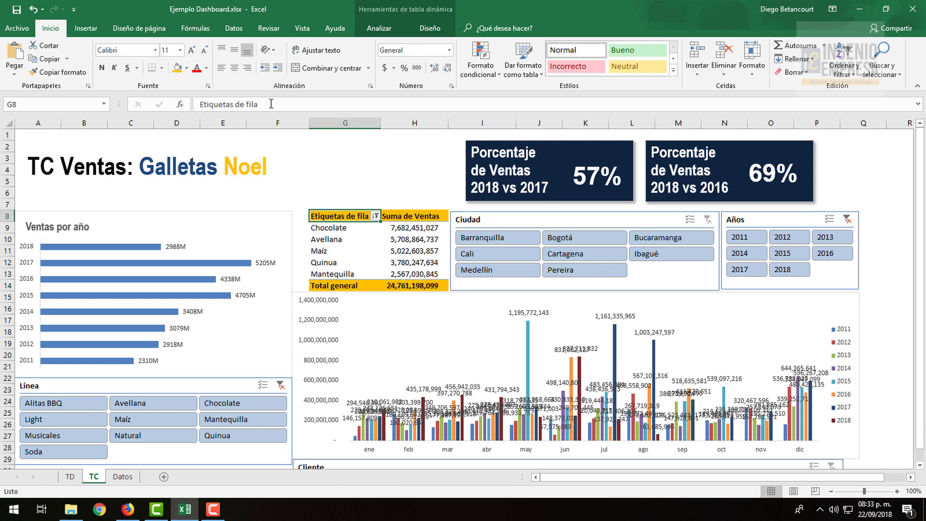
key(F2)
text(L´´ine)
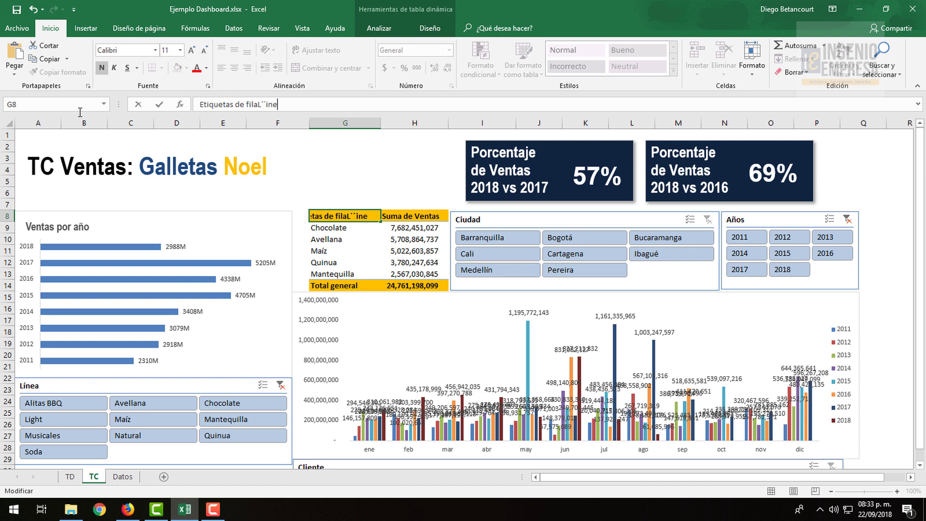
key(BackSpace)
key(BackSpace)
key(BackSpace)
key(BackSpace)
key(BackSpace)
key(BackSpace)
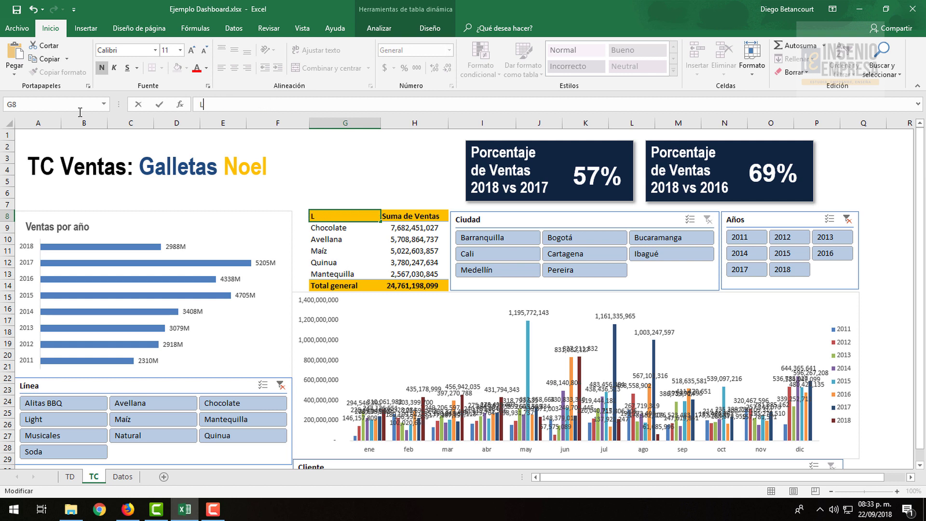
key(Return)
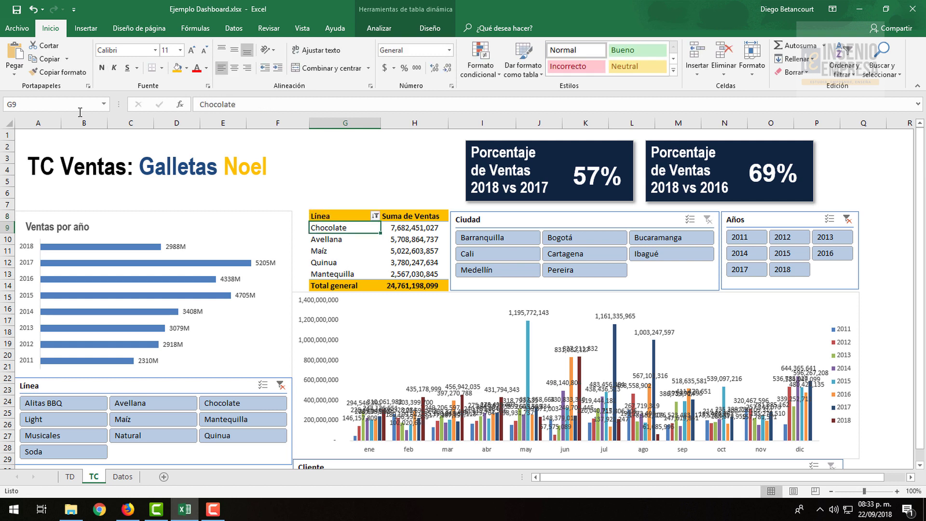
Rename the 'Suma de Ventas' header to 'Monto de ventas'.
key(Up)
key(Right)
key(BackSpace)
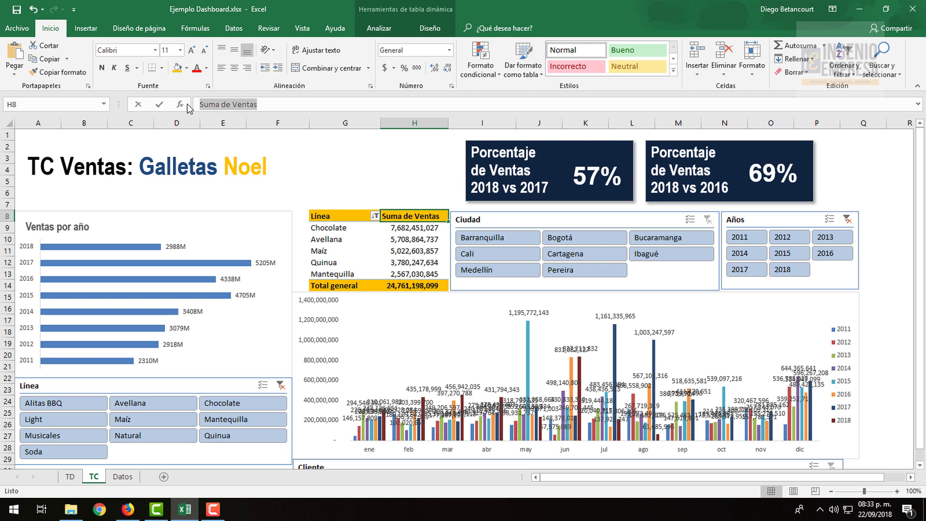
text(Mont)
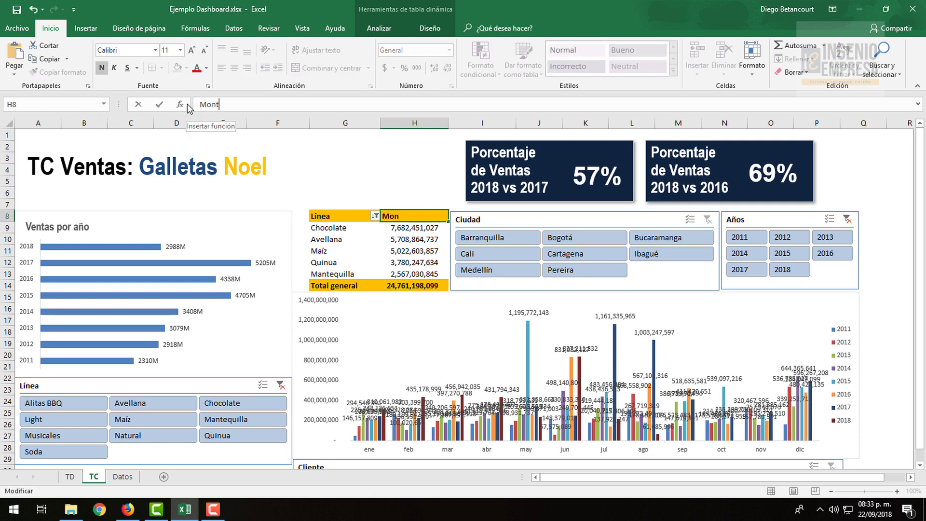
text(o de ventas)
key(Return)
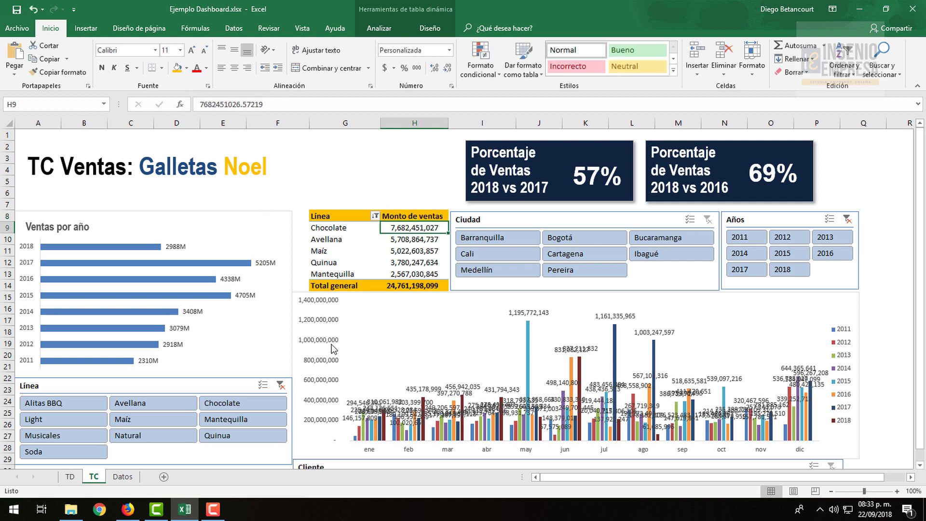
drag(356, 281, 355, 226)
click(267, 166)
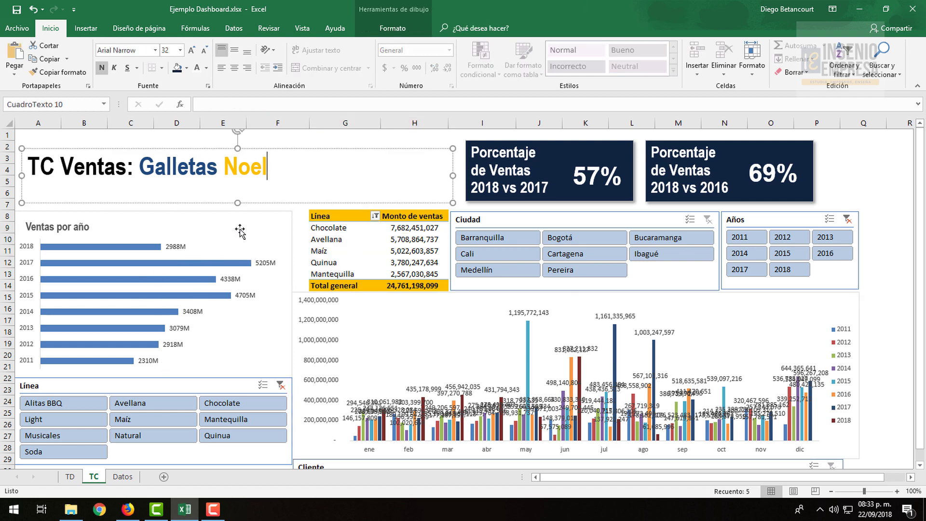
Colour the Ventas por año chart bars gold.
click(175, 250)
click(147, 247)
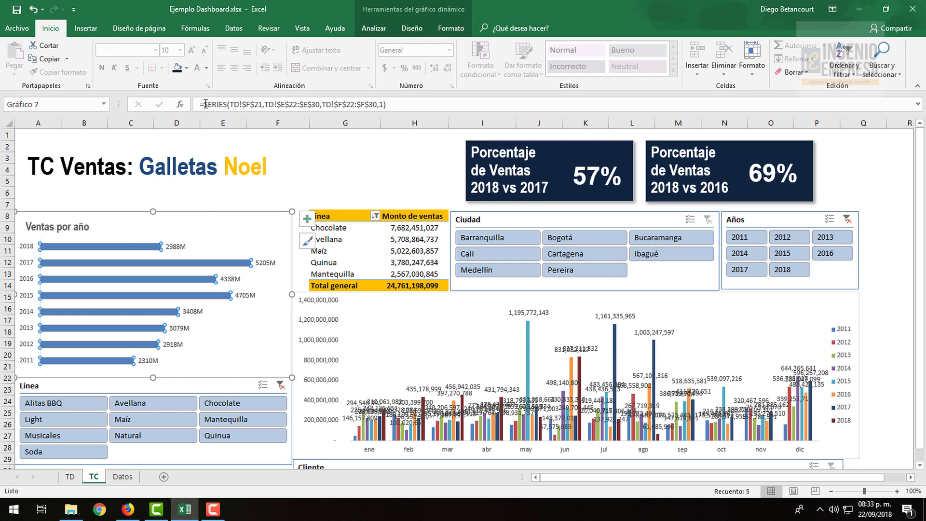
click(187, 67)
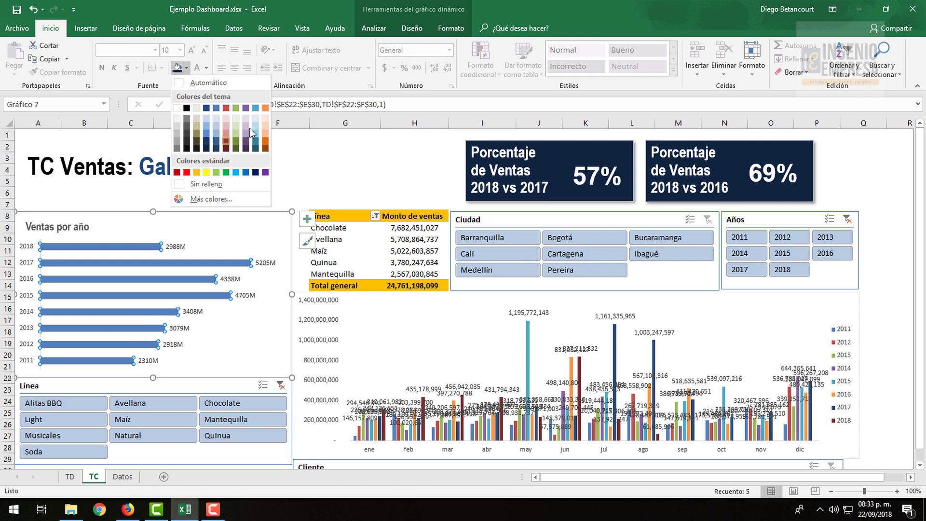
click(196, 172)
click(263, 241)
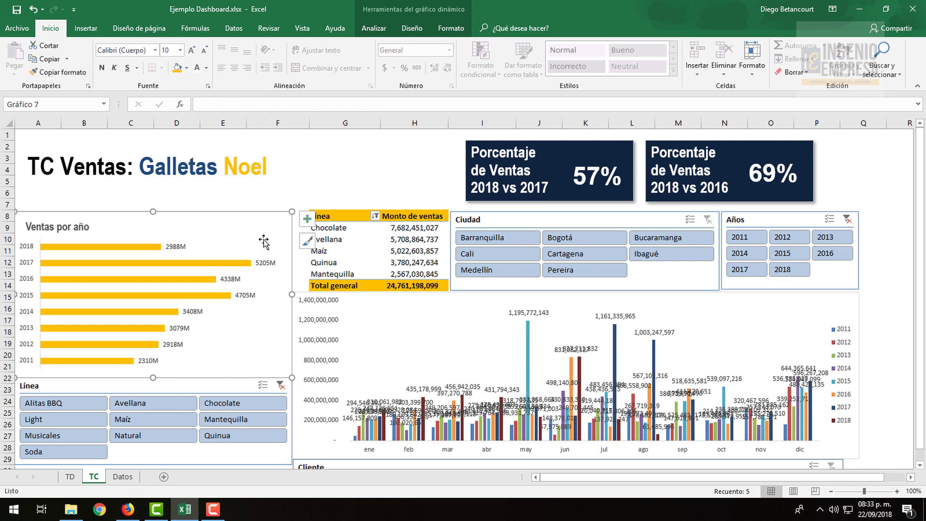
Apply quick layout Diseño 9, adding millions value labels and a Total legend.
click(374, 28)
click(412, 28)
click(73, 60)
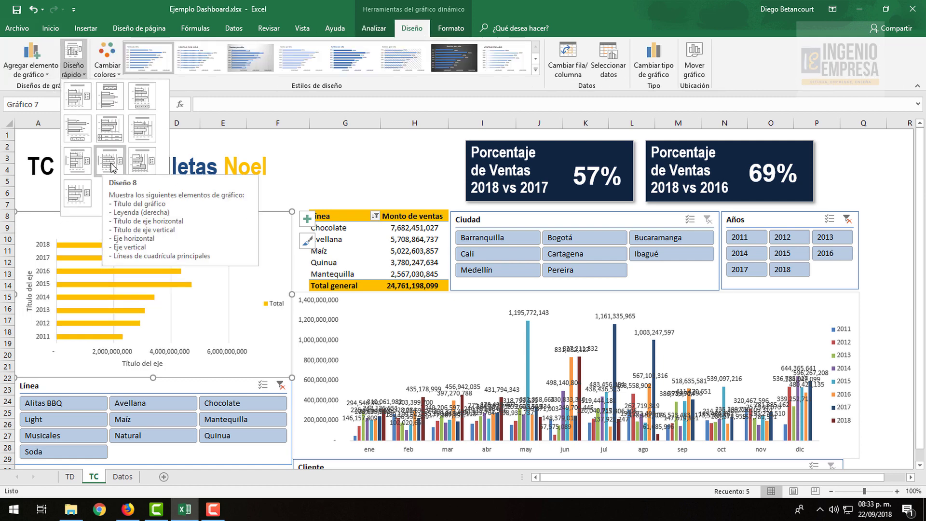
click(143, 164)
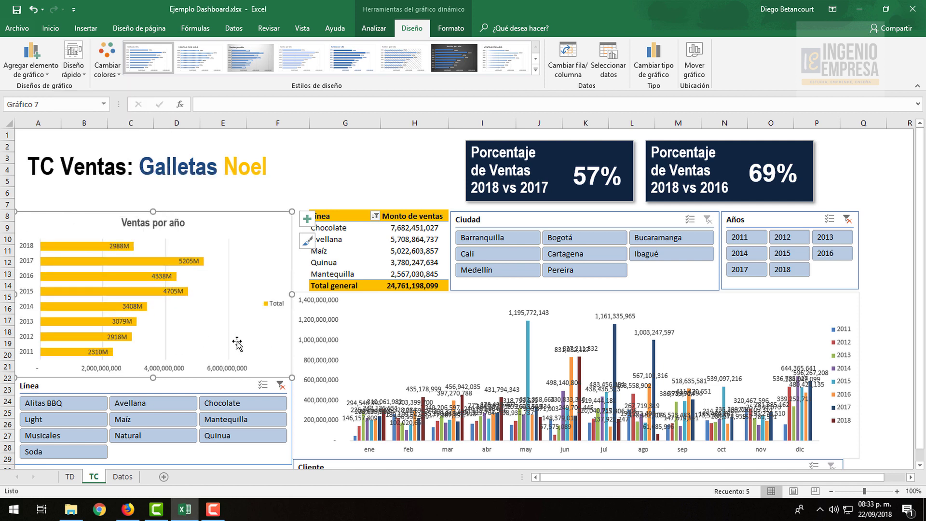
click(229, 287)
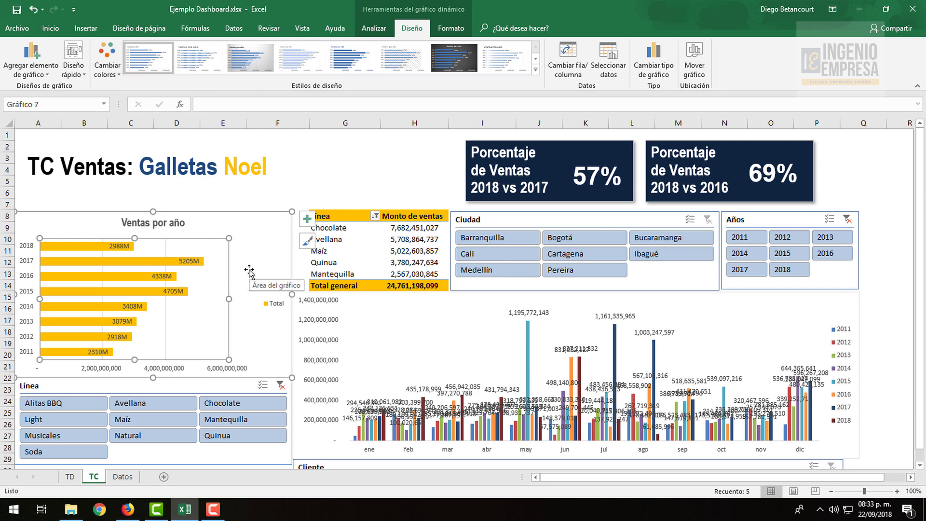
click(255, 190)
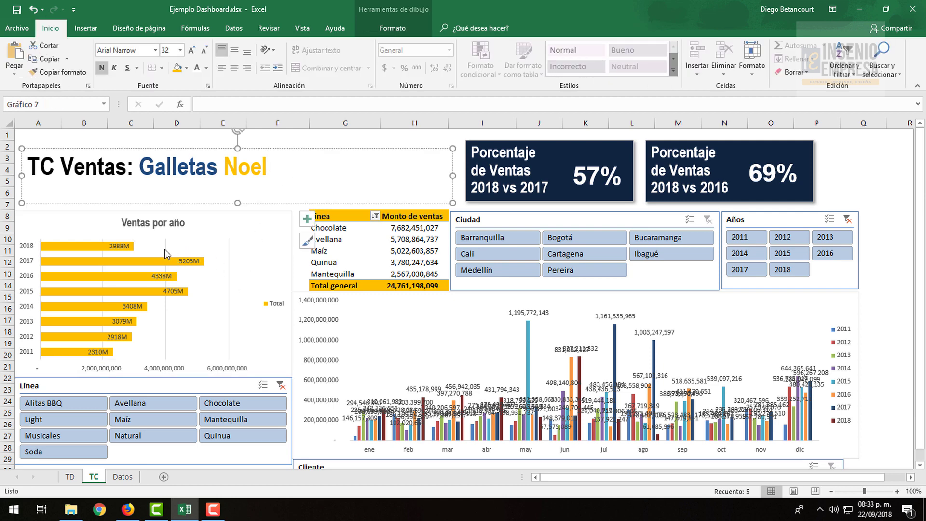
click(164, 249)
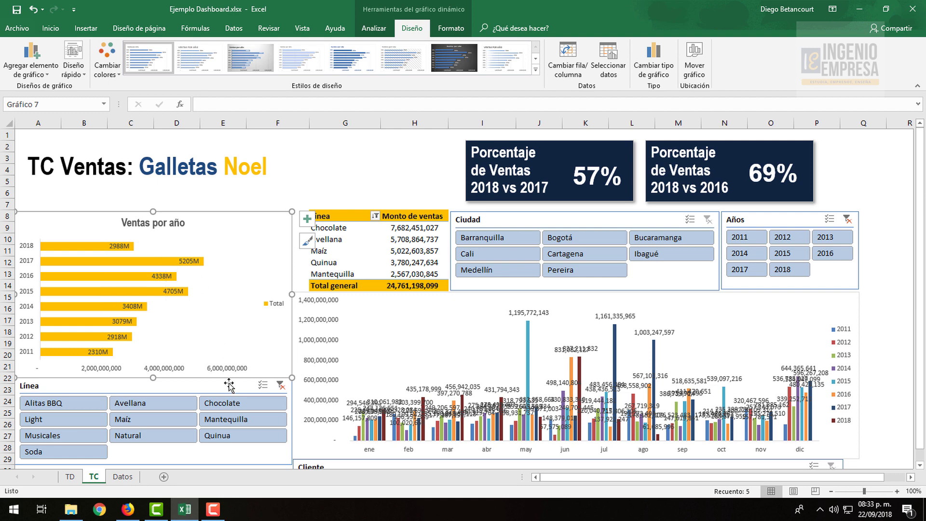
scroll(228, 384, down, 2)
Give the Línea slicer the dark navy custom style, then begin a New Slicer Style.
click(217, 360)
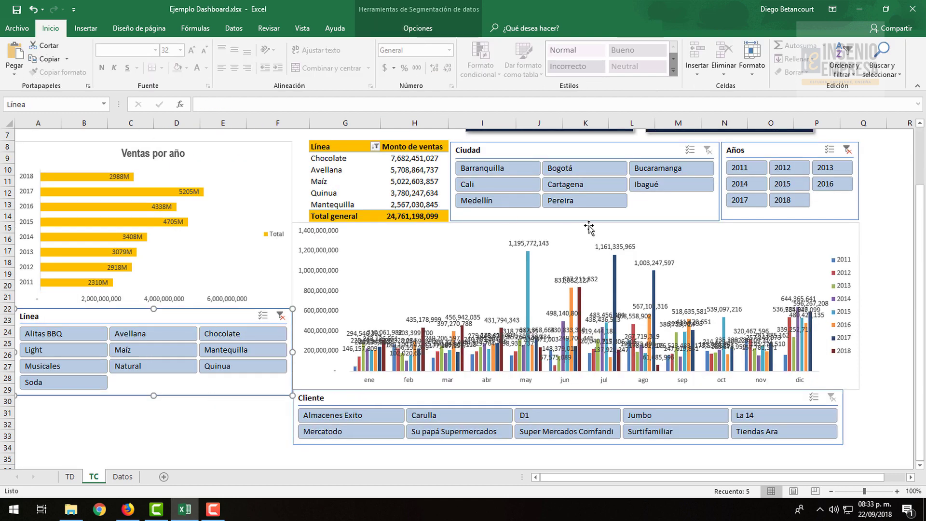
click(900, 229)
scroll(892, 236, up, 2)
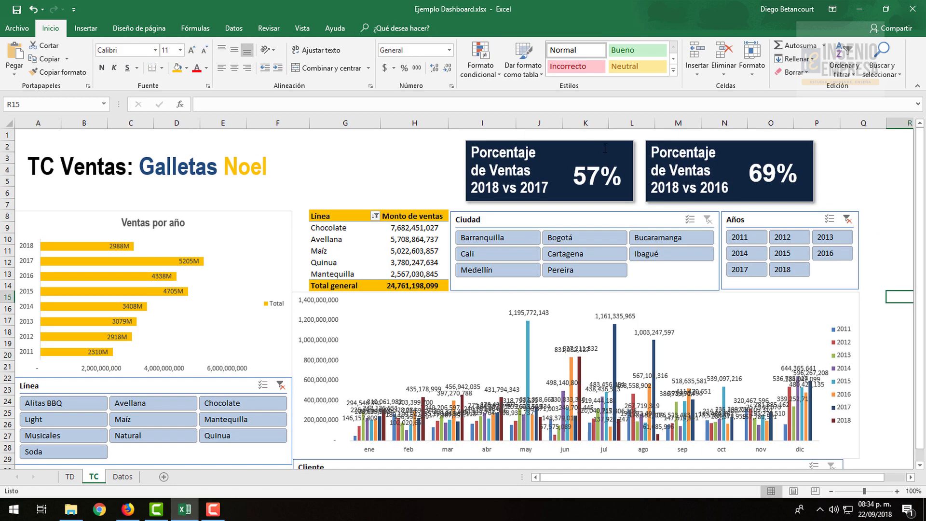
click(239, 386)
click(417, 28)
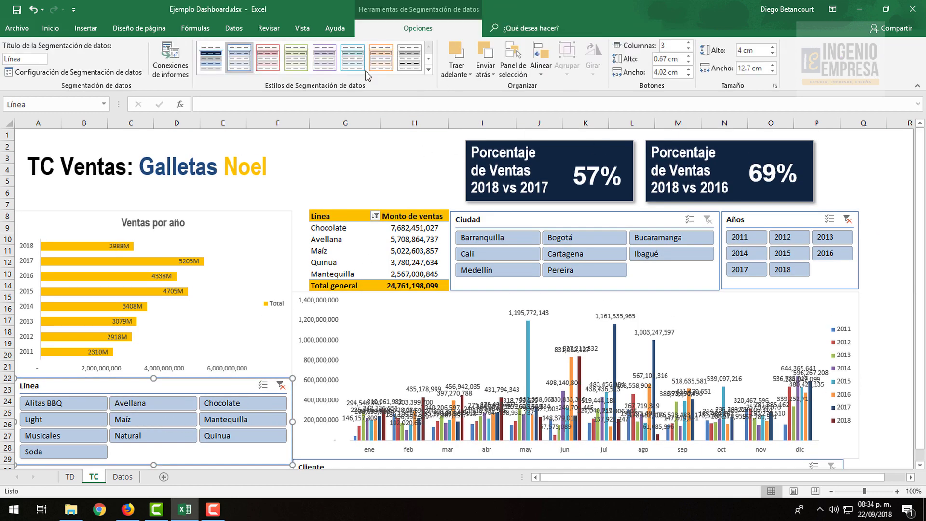
click(427, 70)
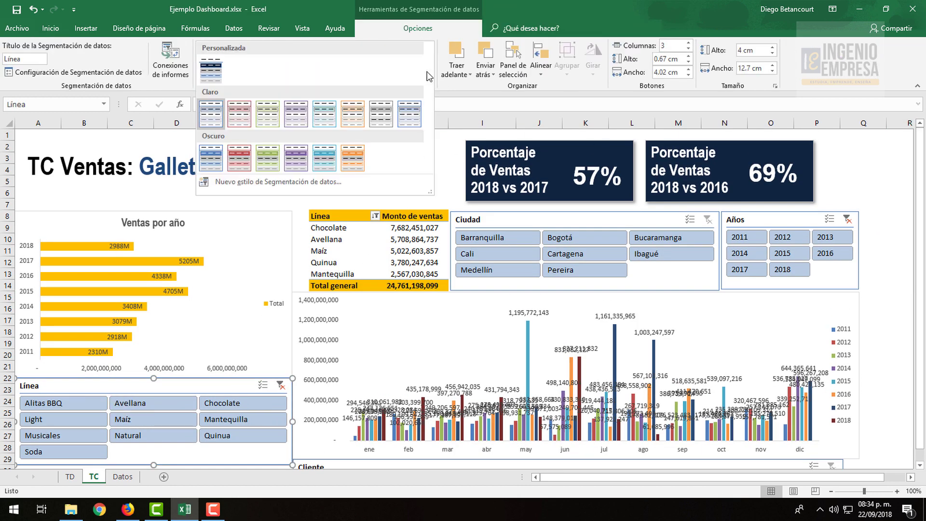
click(206, 79)
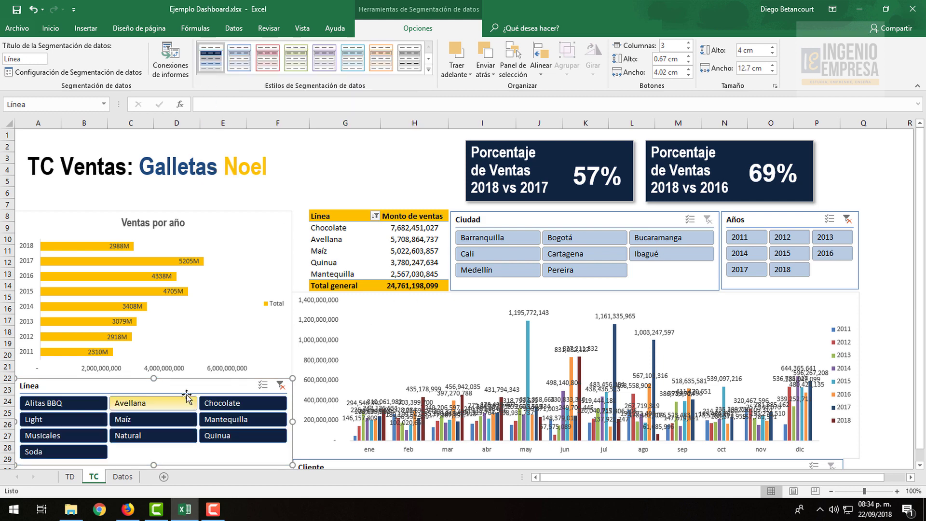
click(428, 71)
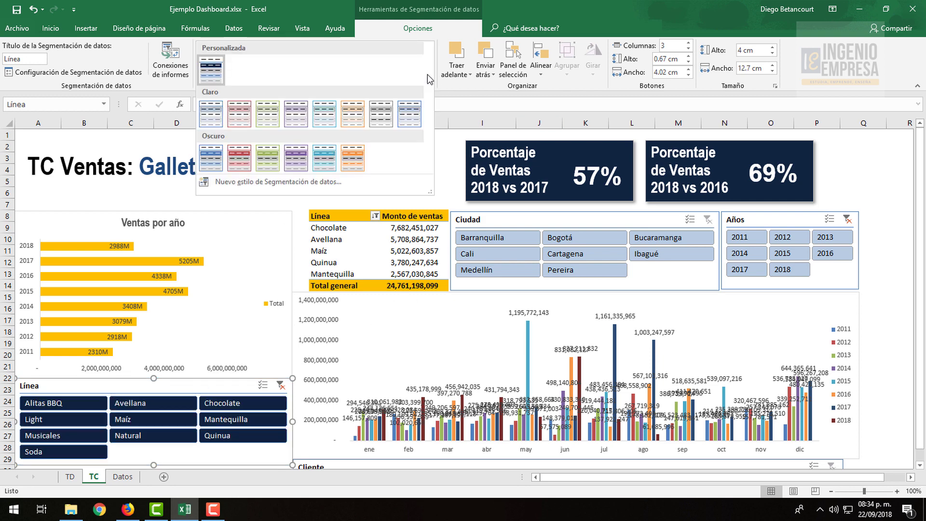
click(280, 182)
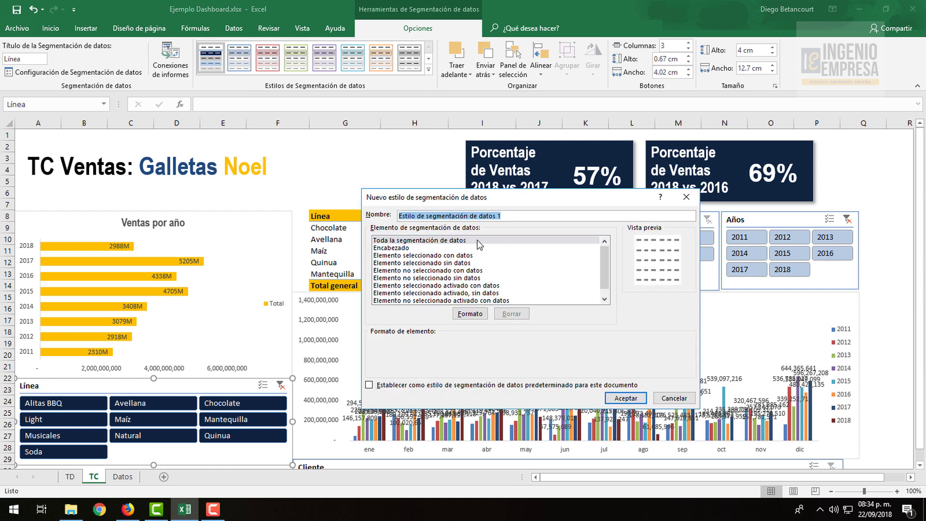
Browse slicer element formatting in the new style dialog, then cancel both dialogs.
click(477, 241)
drag(421, 248, 409, 301)
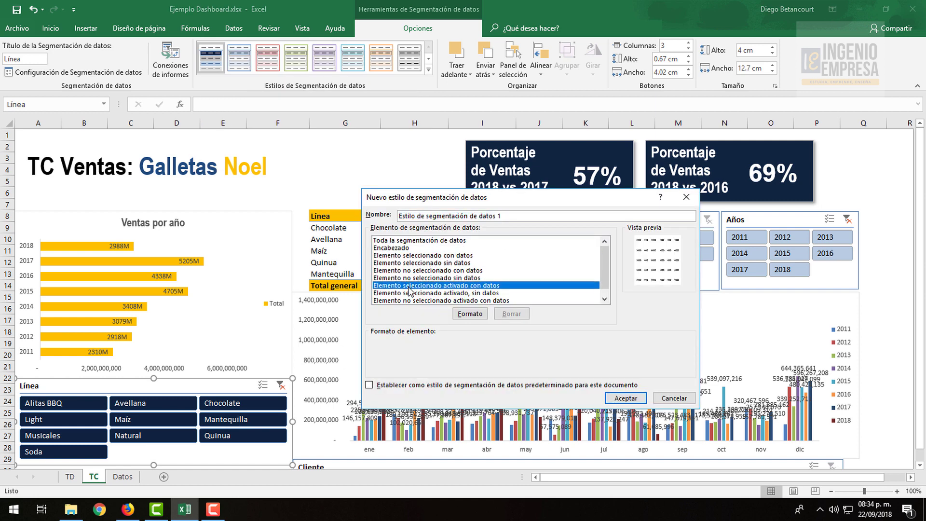
click(466, 256)
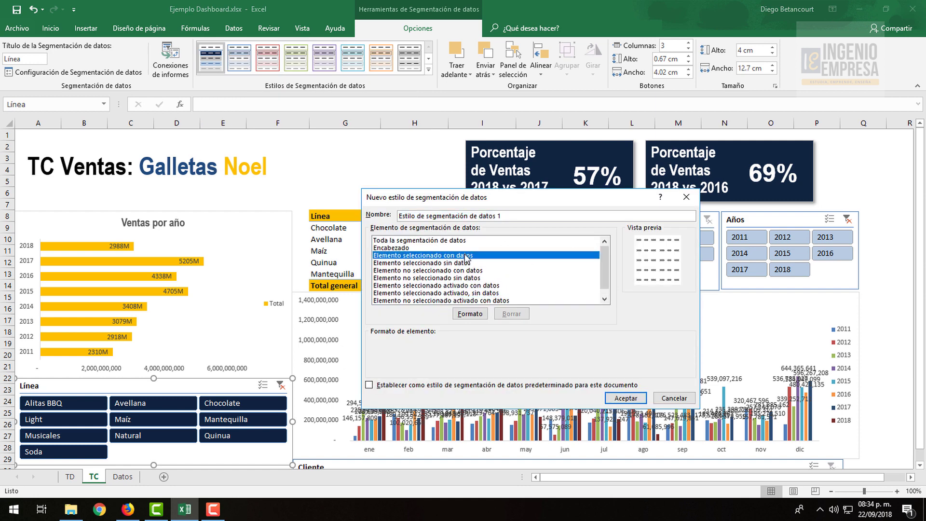
scroll(602, 258, down, 1)
scroll(483, 261, up, 1)
click(443, 270)
click(470, 313)
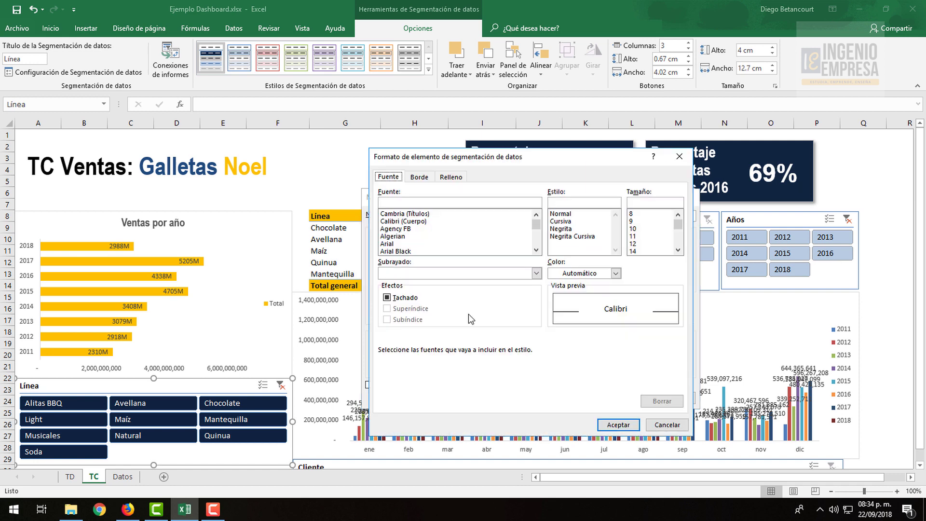
click(461, 177)
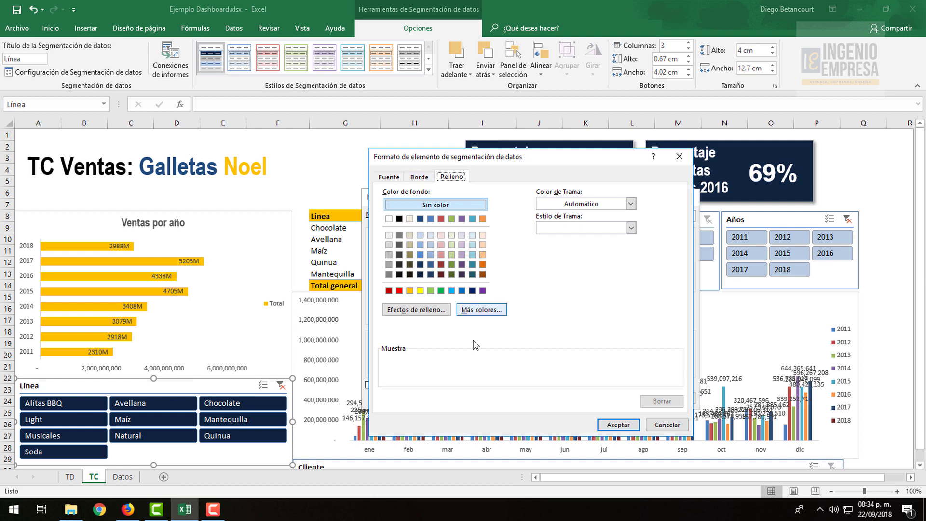
click(673, 426)
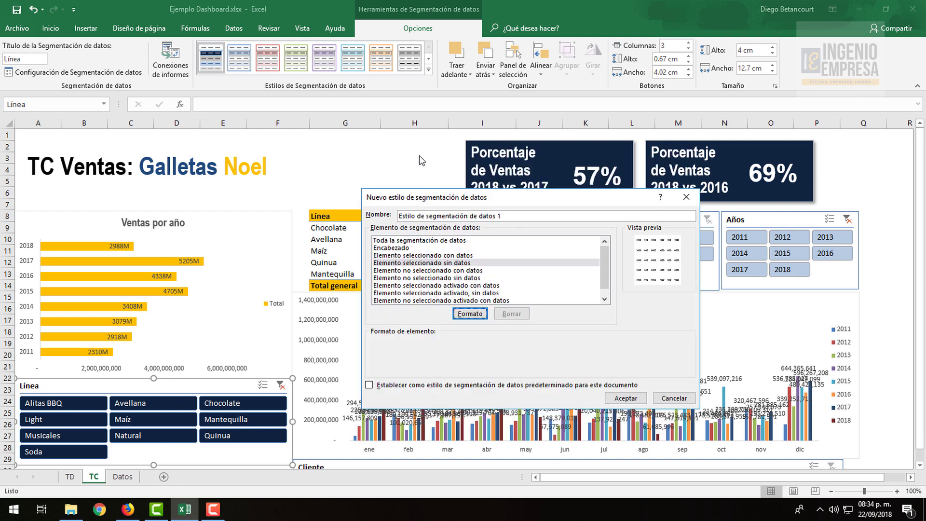
click(674, 398)
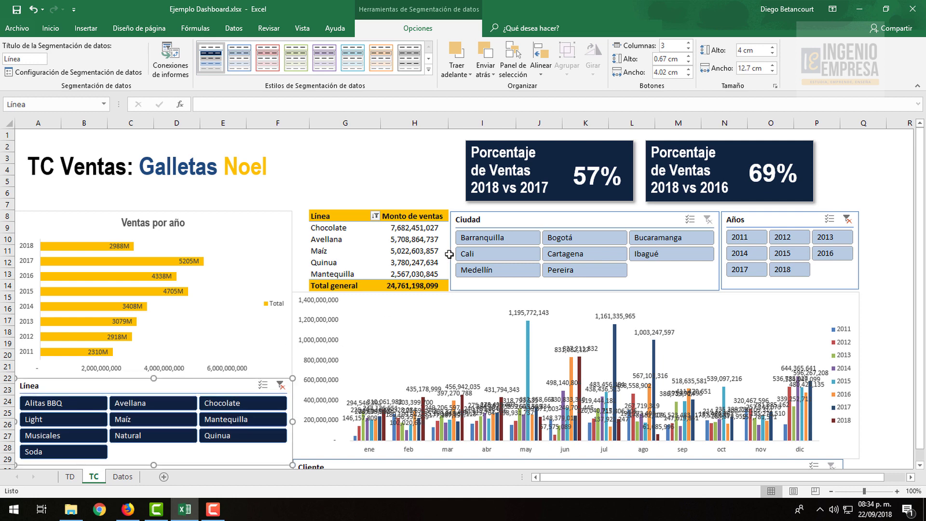
Apply the dark navy custom style to the Ciudad and Años slicers.
ctrl+click(511, 220)
ctrl+click(737, 219)
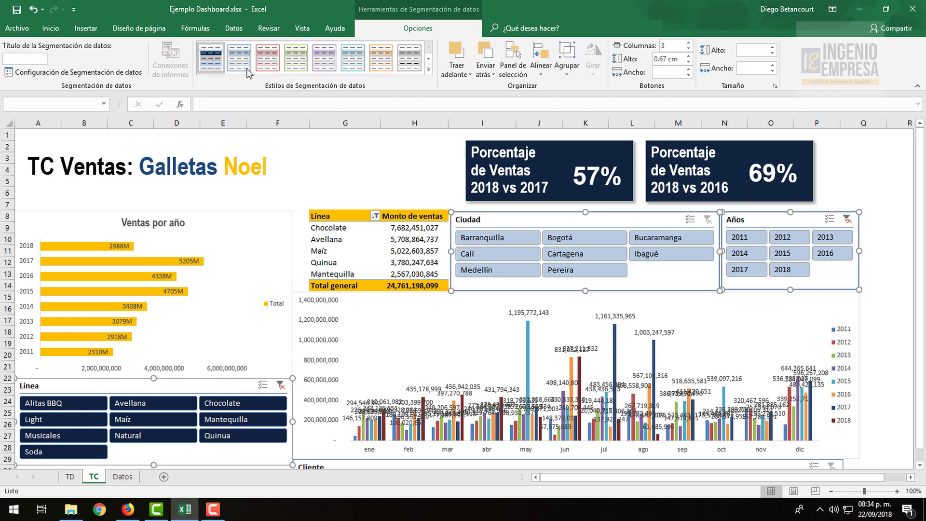
click(210, 58)
click(386, 155)
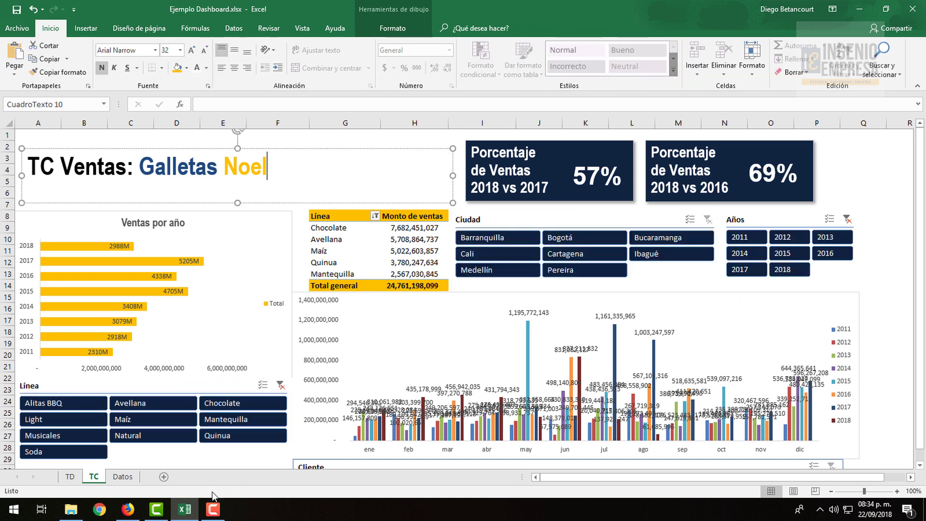
Apply the same dark navy style to the Cliente slicer.
scroll(212, 492, down, 3)
click(361, 387)
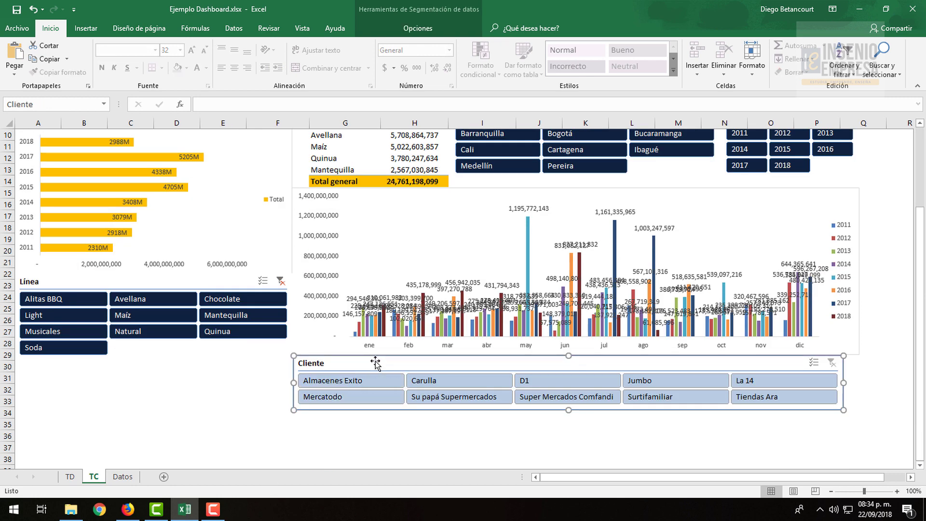
click(417, 28)
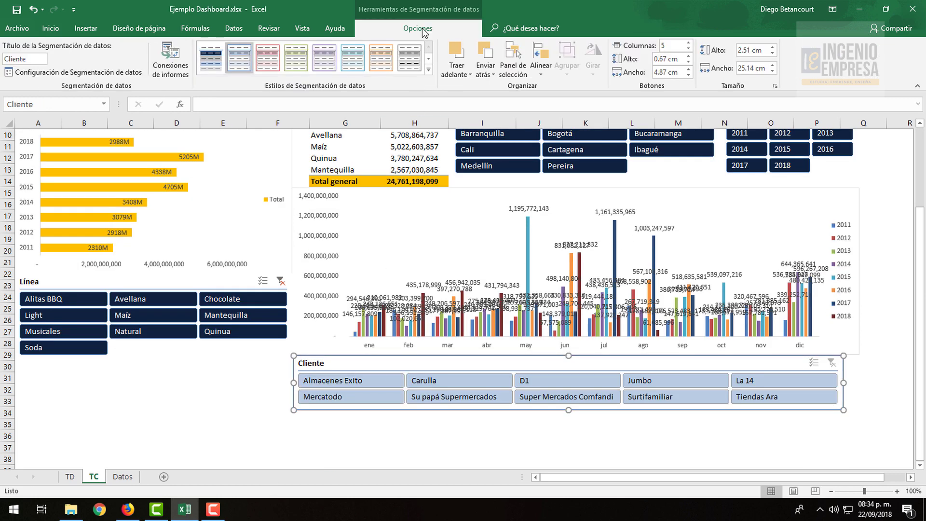
click(211, 57)
click(181, 436)
scroll(205, 428, up, 3)
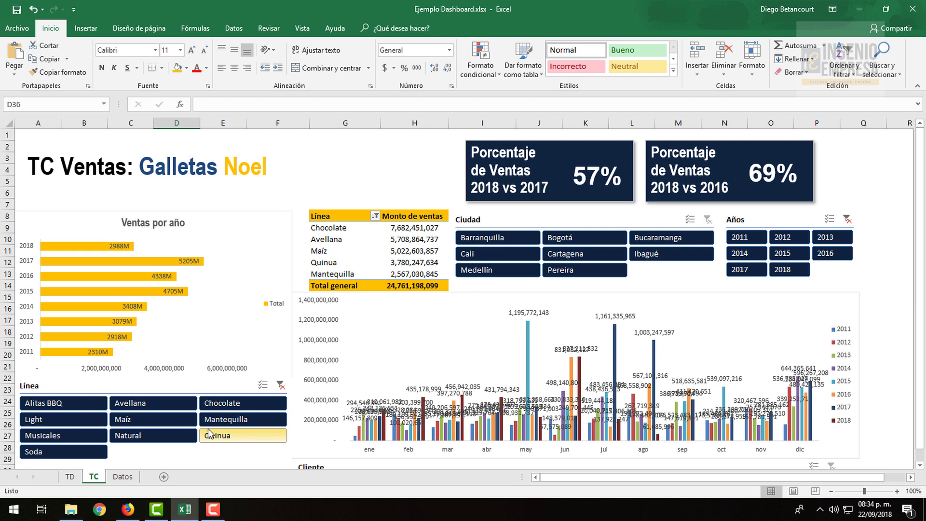
click(188, 167)
Enlarge the dashboard title font to 44.
click(264, 149)
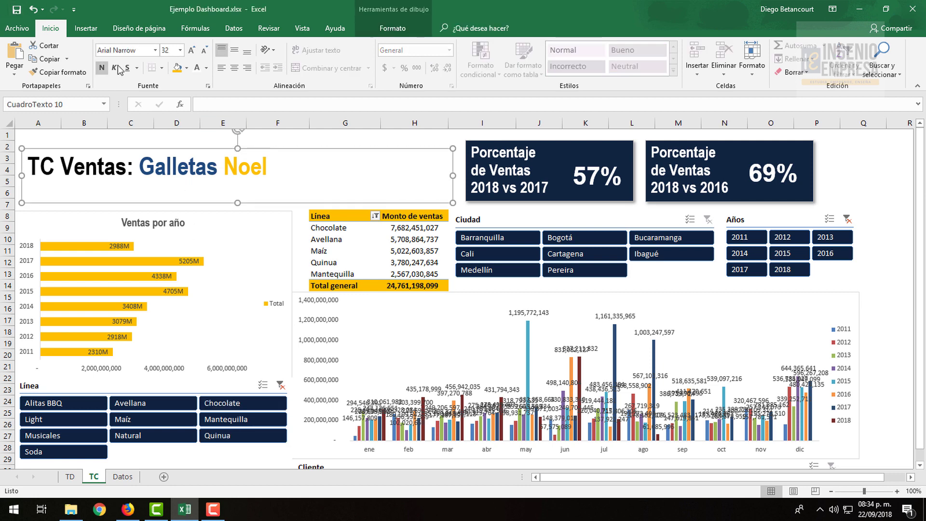
click(192, 51)
click(192, 51)
click(192, 51)
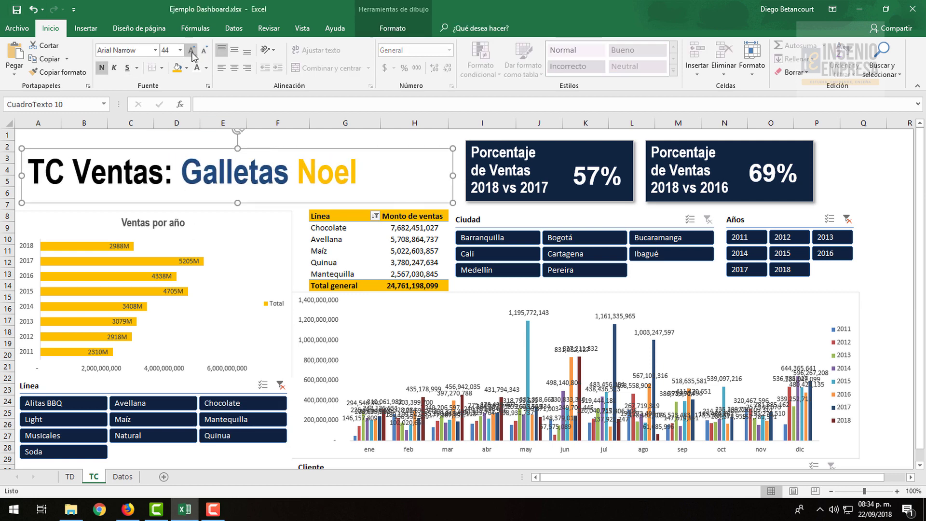
click(408, 135)
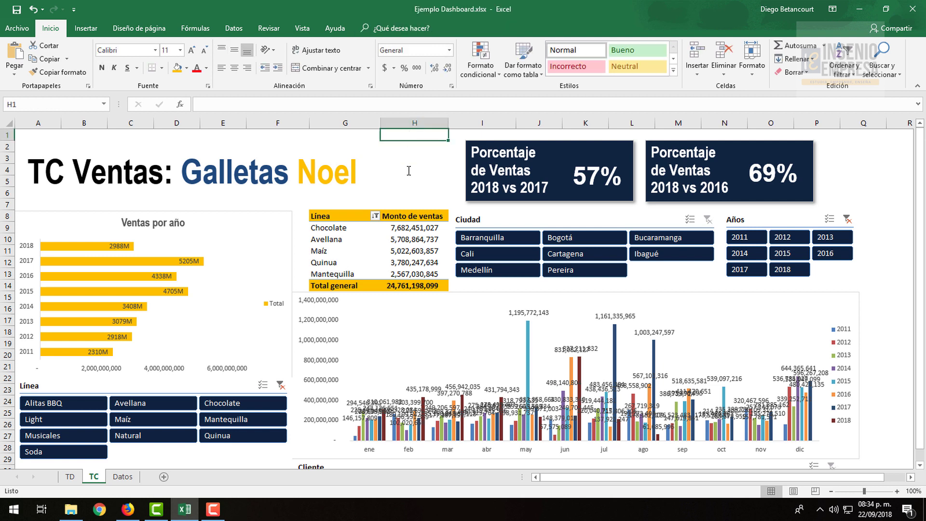
Review the Años slicer and monthly sales chart while scrolling through the dashboard.
click(907, 171)
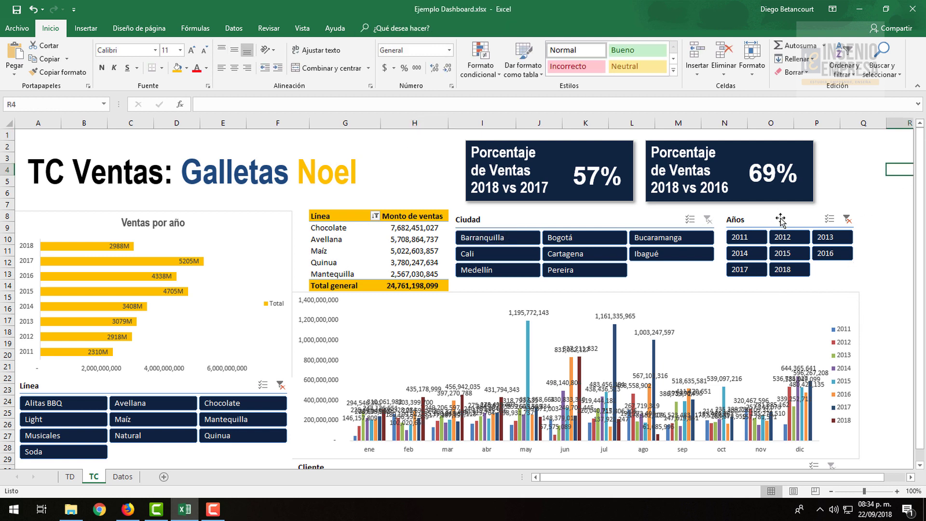
click(781, 218)
click(861, 170)
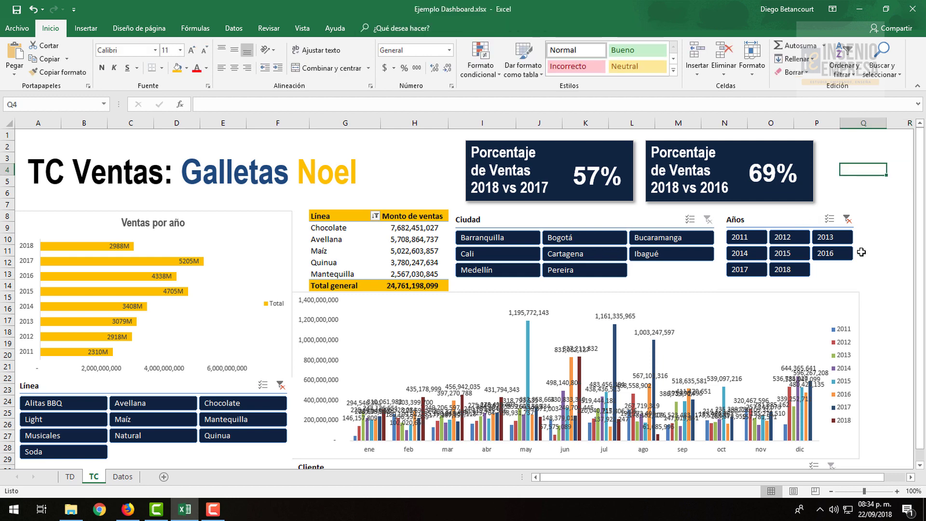
scroll(871, 327, down, 5)
click(854, 203)
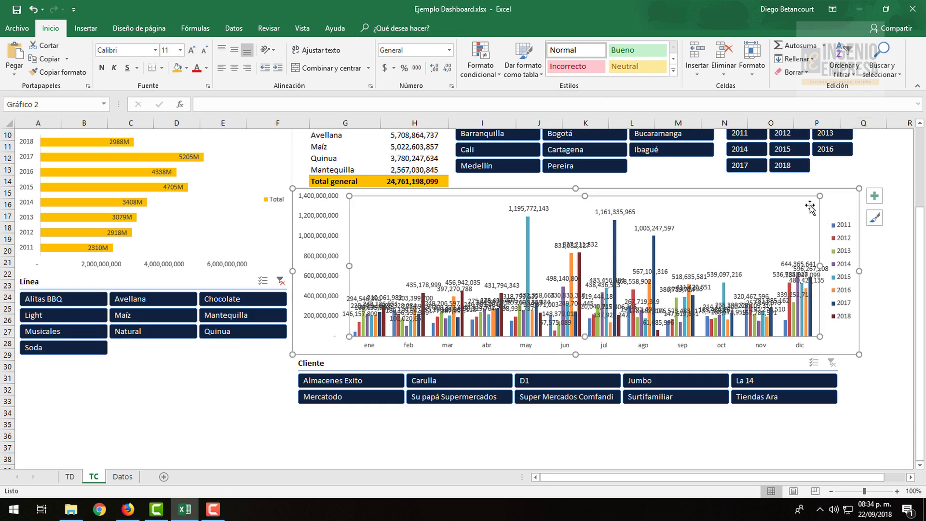
scroll(882, 289, up, 5)
scroll(885, 284, down, 4)
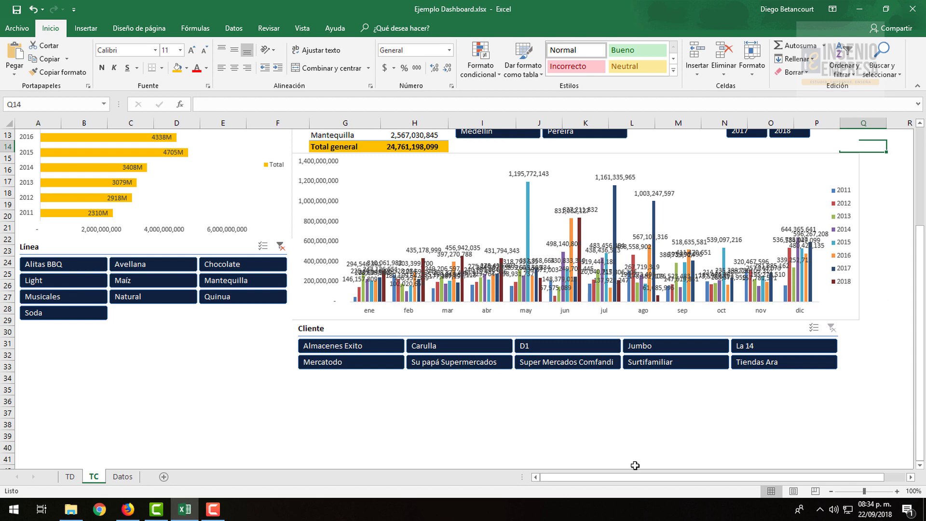
scroll(314, 446, up, 4)
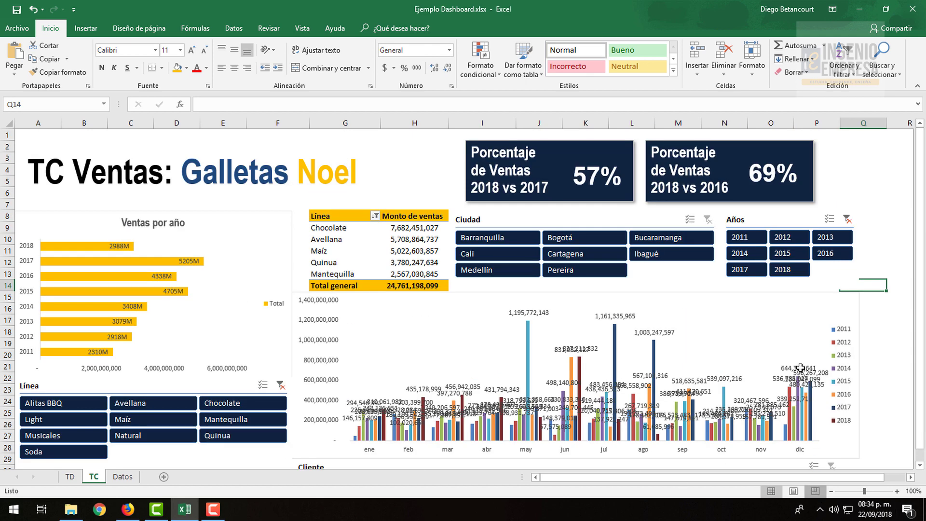
ctrl+scroll(801, 368, down, 4)
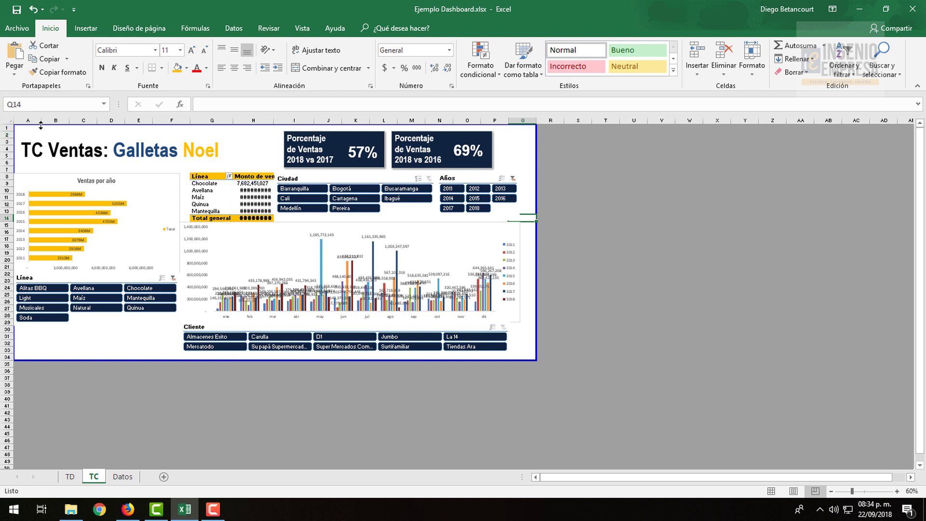
Fill the title rows A3:Q7 with light grey.
click(18, 135)
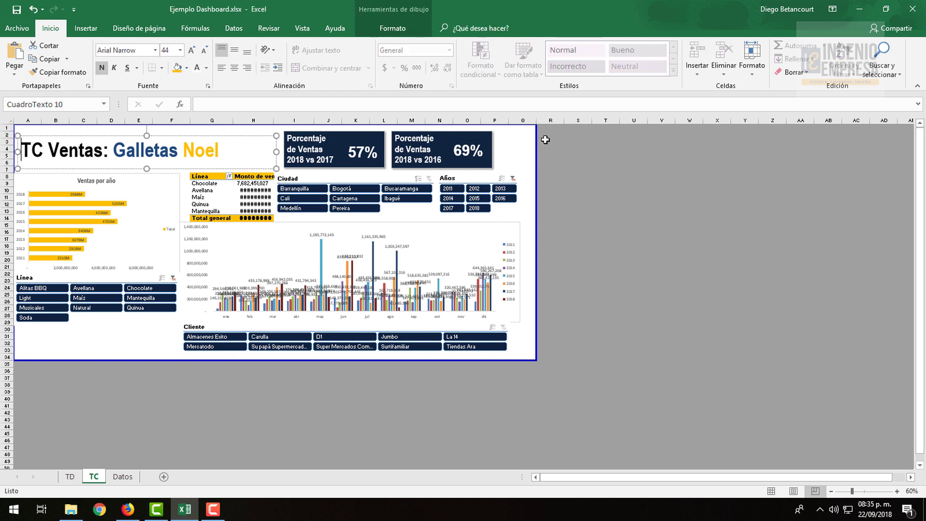
click(528, 135)
click(527, 141)
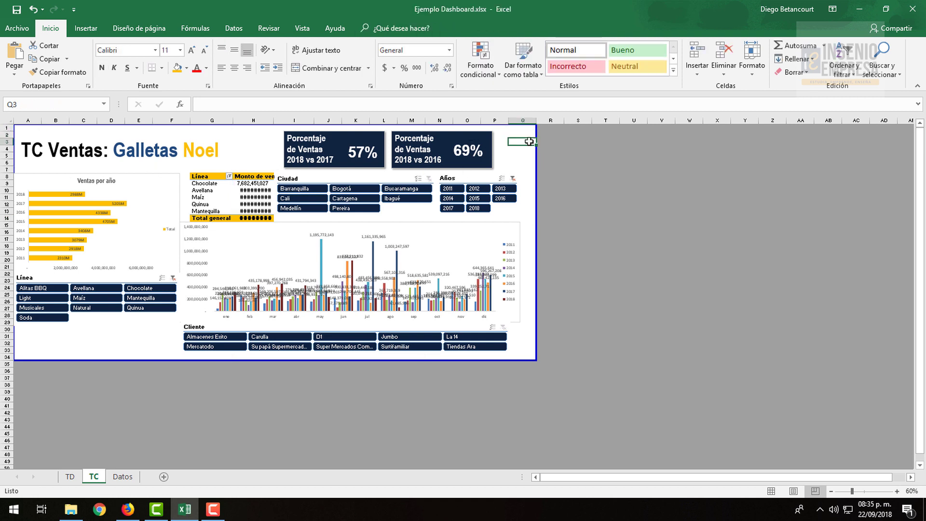
drag(529, 141, 16, 168)
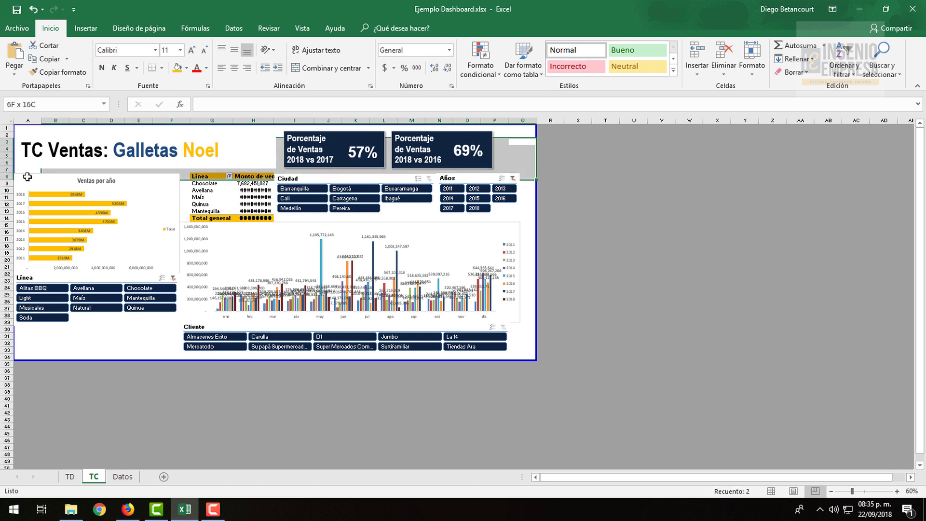
click(186, 68)
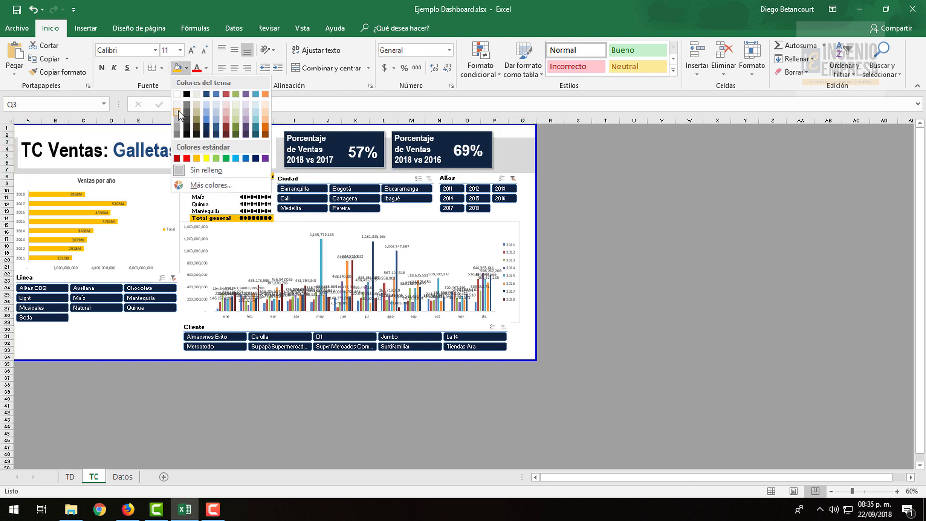
click(178, 110)
Set the title text box to No Fill and nudge it slightly down within the band.
click(268, 151)
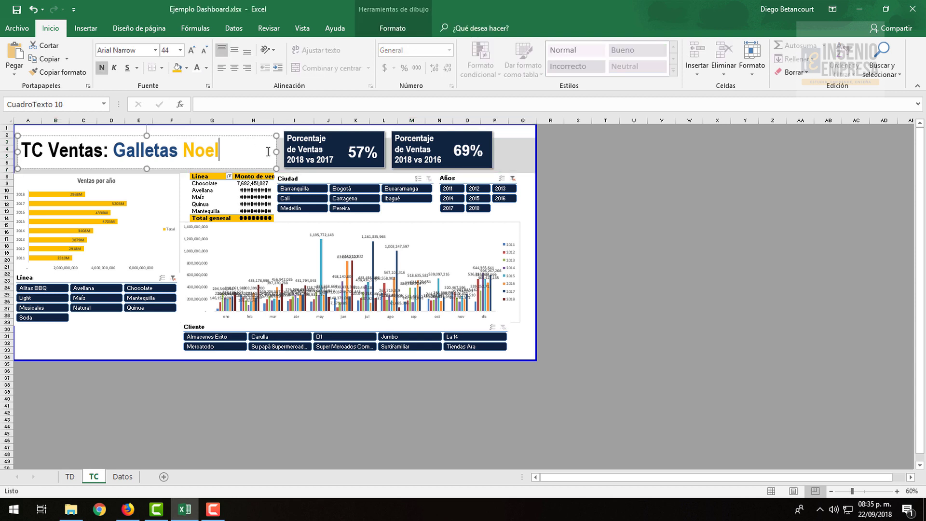
click(271, 135)
click(187, 68)
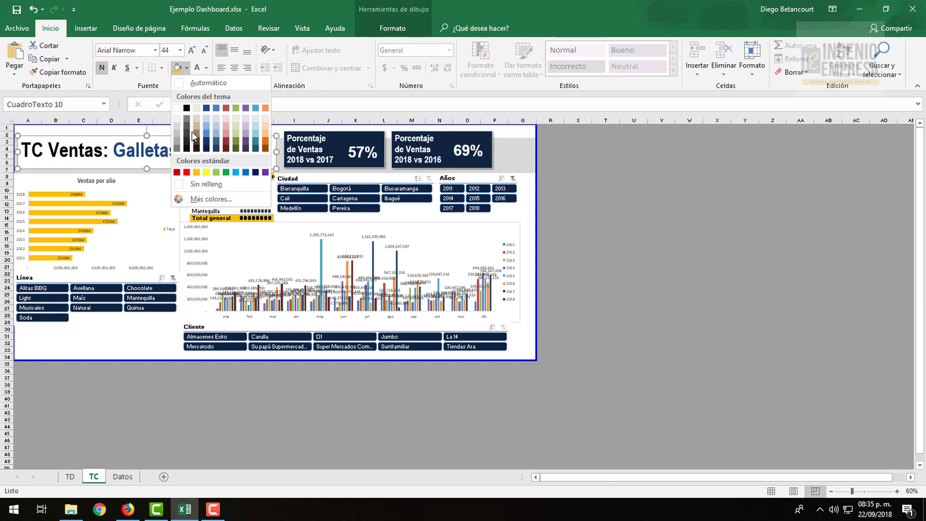
click(200, 184)
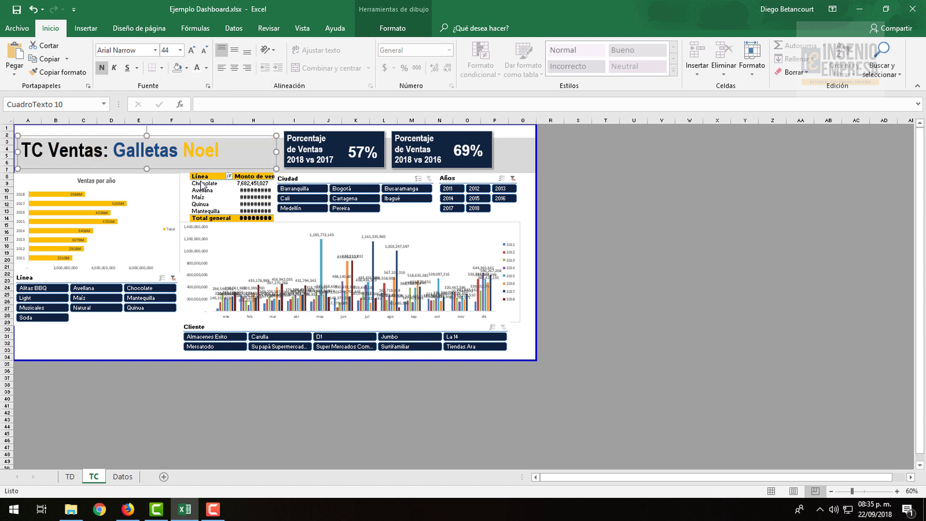
click(206, 147)
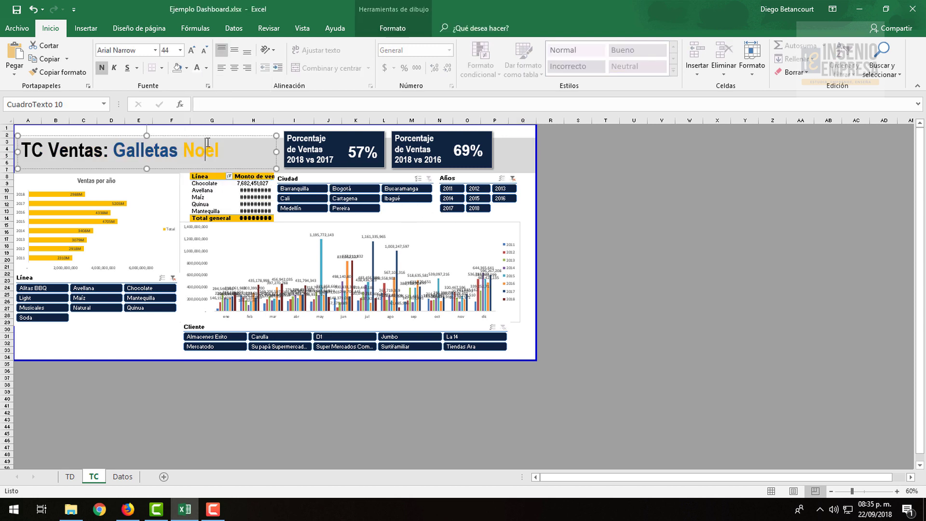
drag(211, 135, 211, 139)
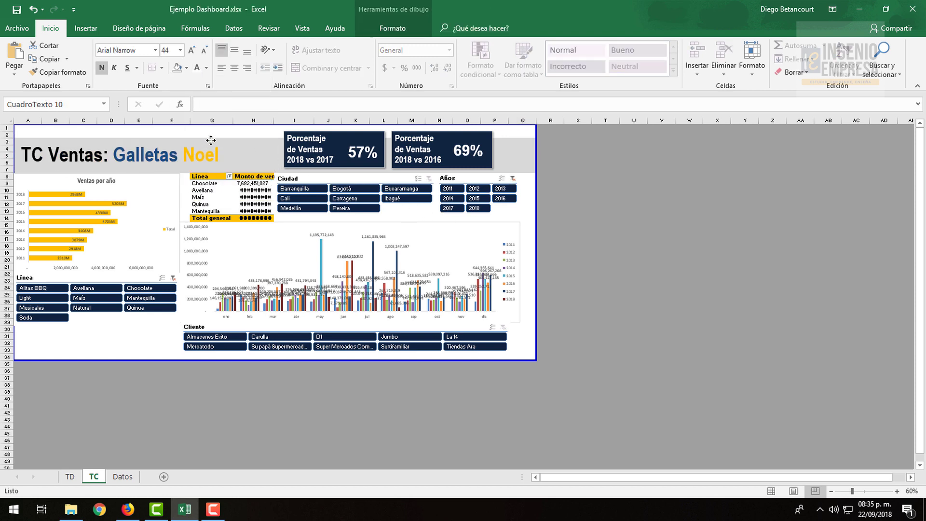
click(523, 148)
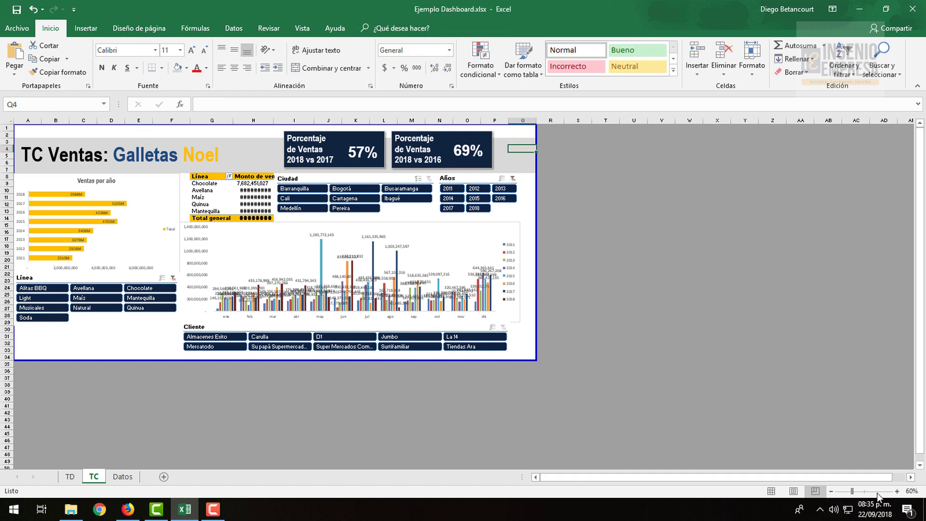
Zoom back to 100% and set the Línea table G9:H13 font to Arial.
click(897, 491)
click(896, 491)
click(896, 491)
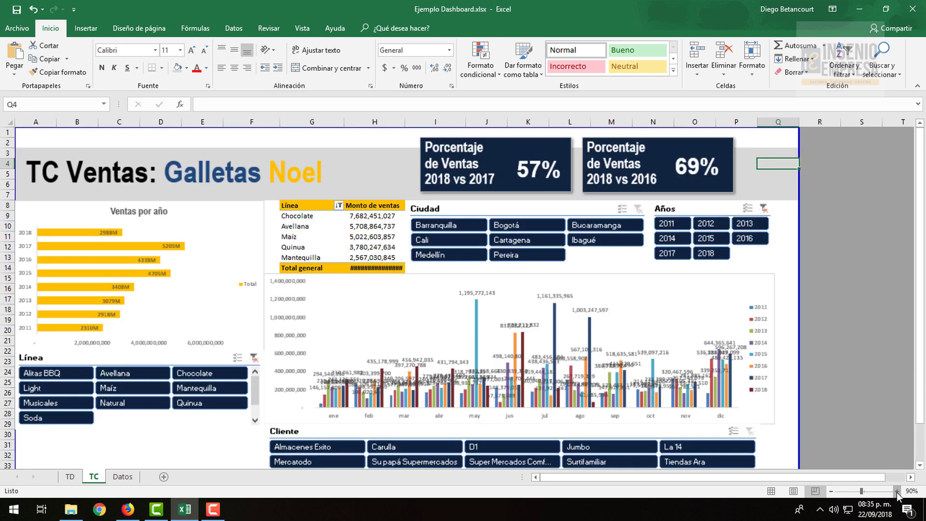
click(896, 490)
click(427, 248)
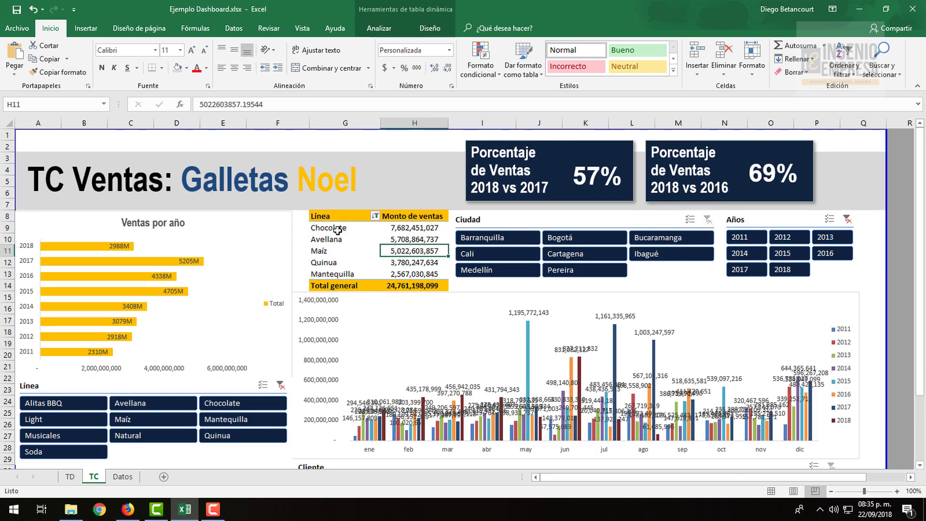
drag(338, 230, 410, 274)
click(131, 49)
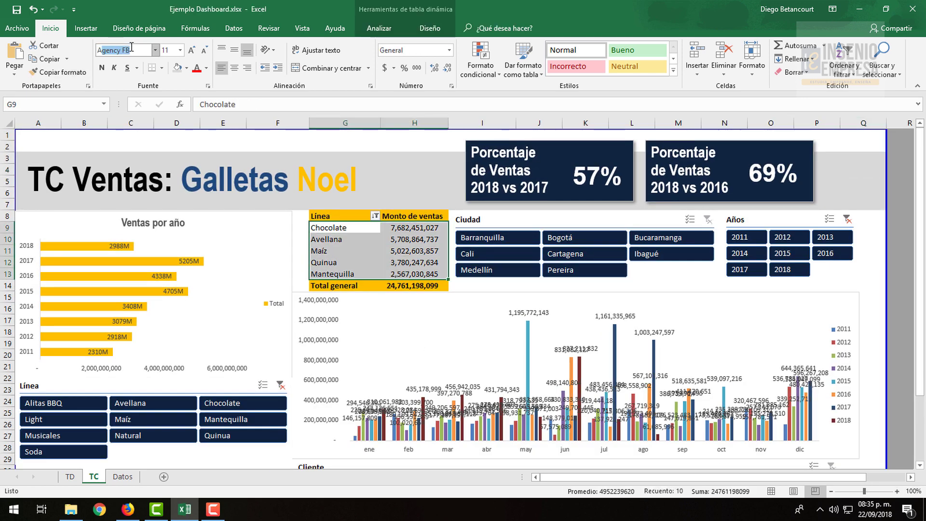
text(Arial)
key(Return)
Check the updated sales amounts, such as the Quinua value, in Arial.
click(404, 248)
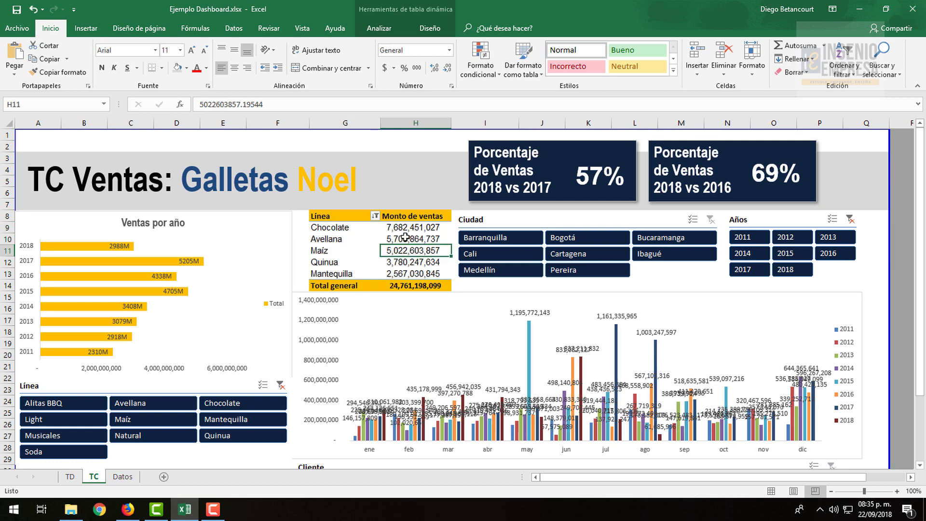
drag(410, 228, 410, 273)
click(410, 261)
scroll(296, 381, down, 2)
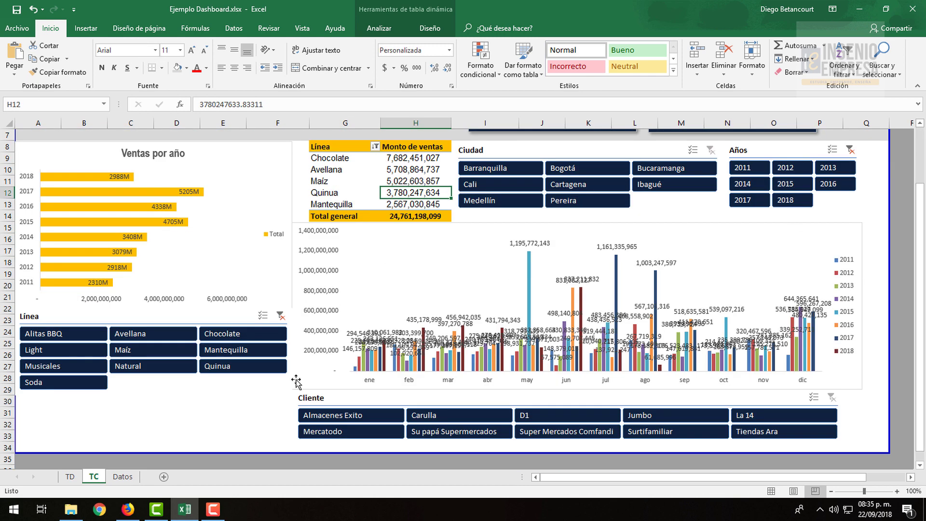
scroll(265, 406, up, 2)
Filter the Años slicer to show only the years 2018 and 2017.
click(353, 312)
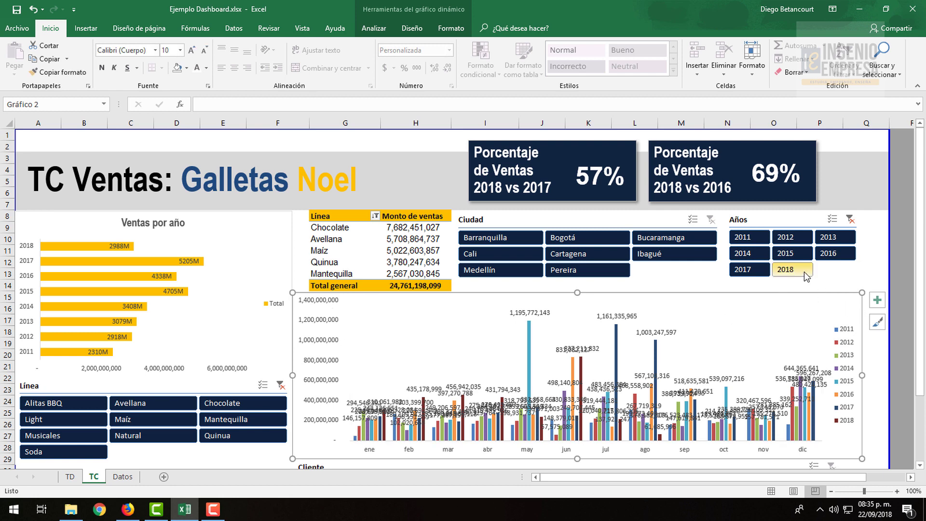
click(785, 269)
ctrl+click(743, 269)
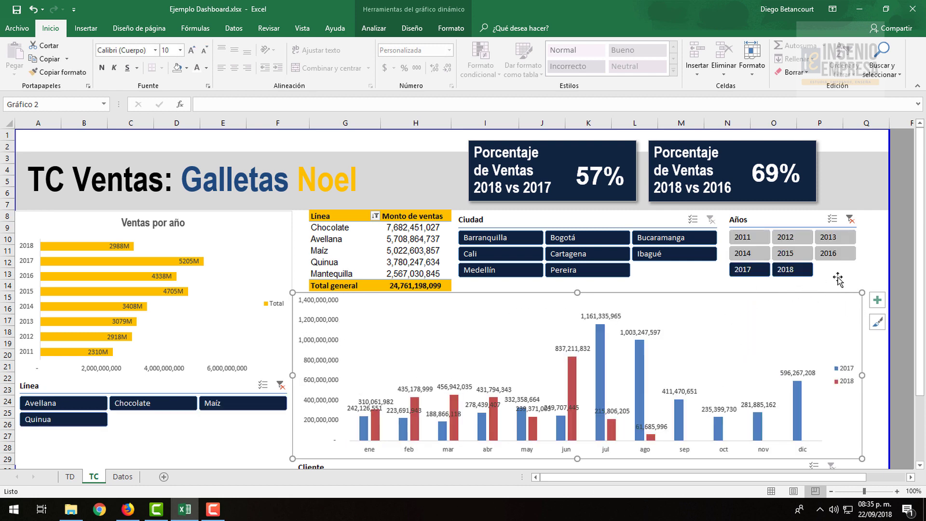
scroll(839, 278, down, 2)
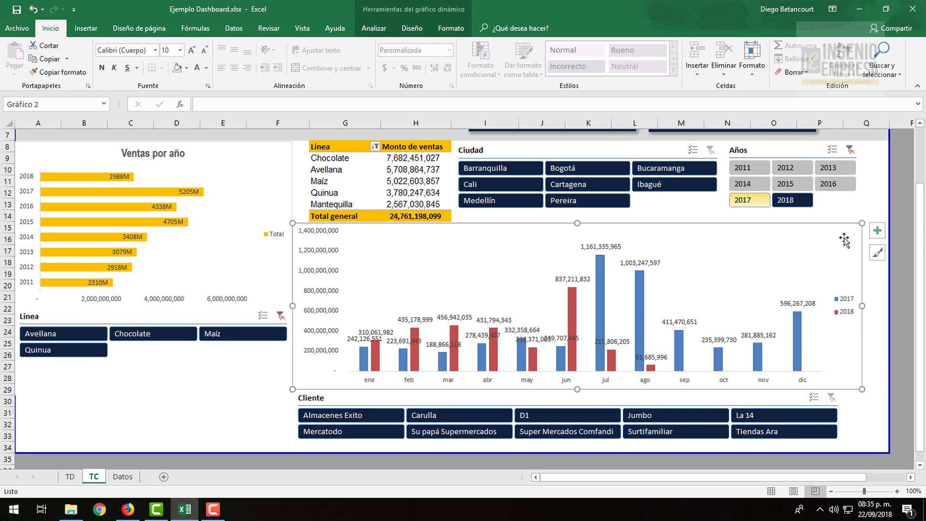
scroll(260, 376, up, 2)
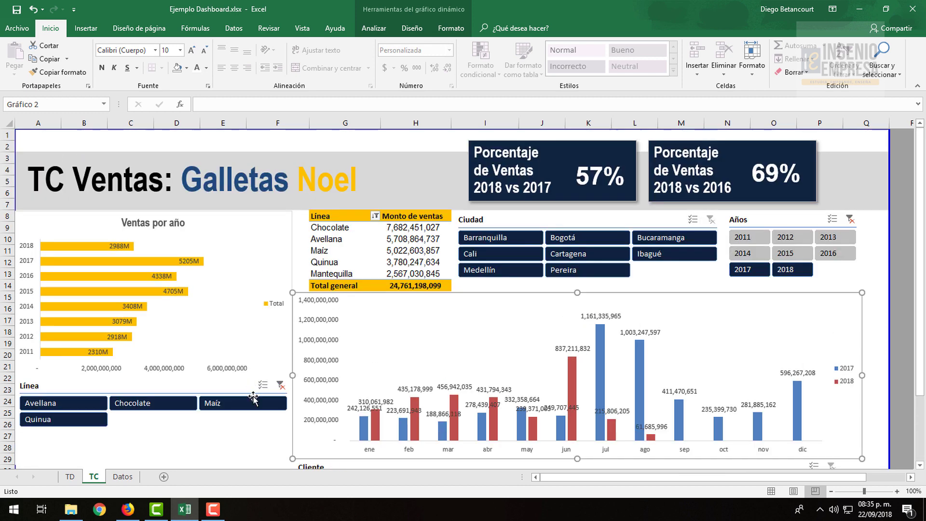
scroll(242, 440, down, 3)
scroll(215, 378, up, 3)
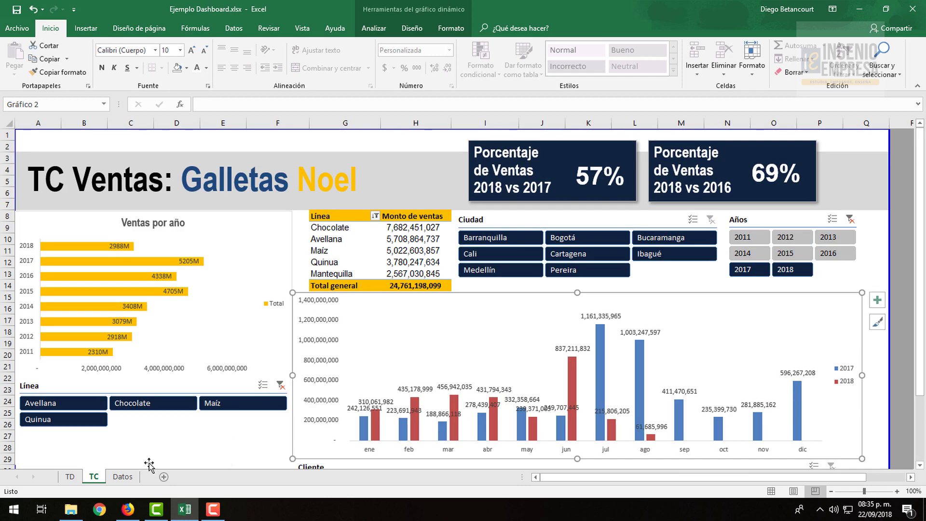
Filter the Línea slicer to Chocolate and the Cliente slicer to Almacenes Exito.
click(166, 401)
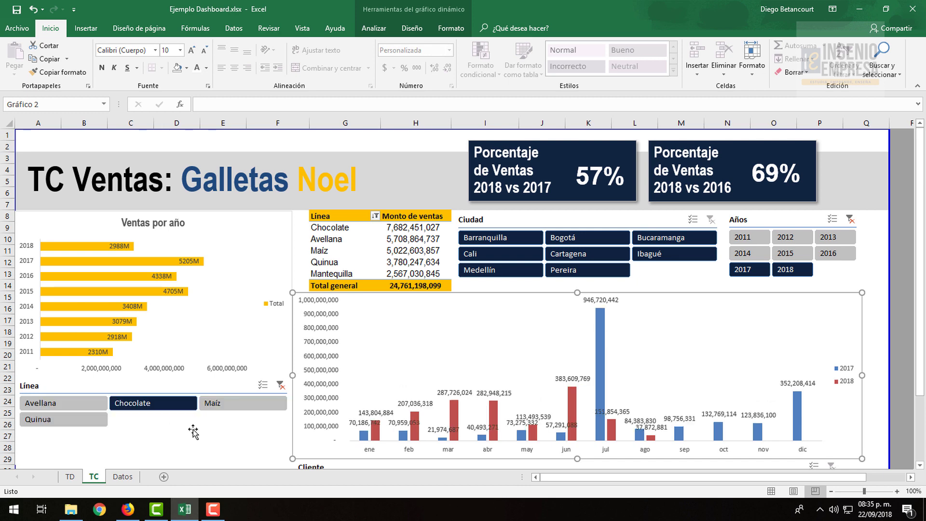
scroll(193, 429, down, 3)
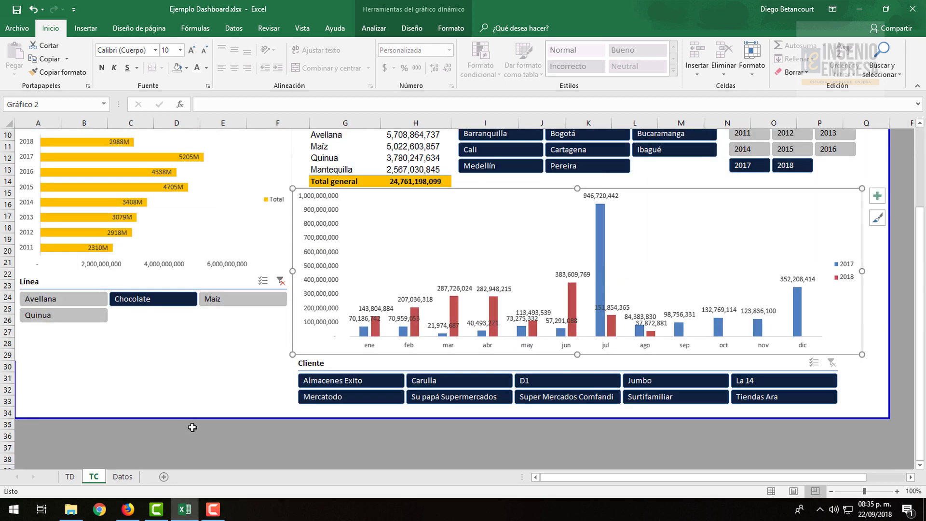
click(371, 382)
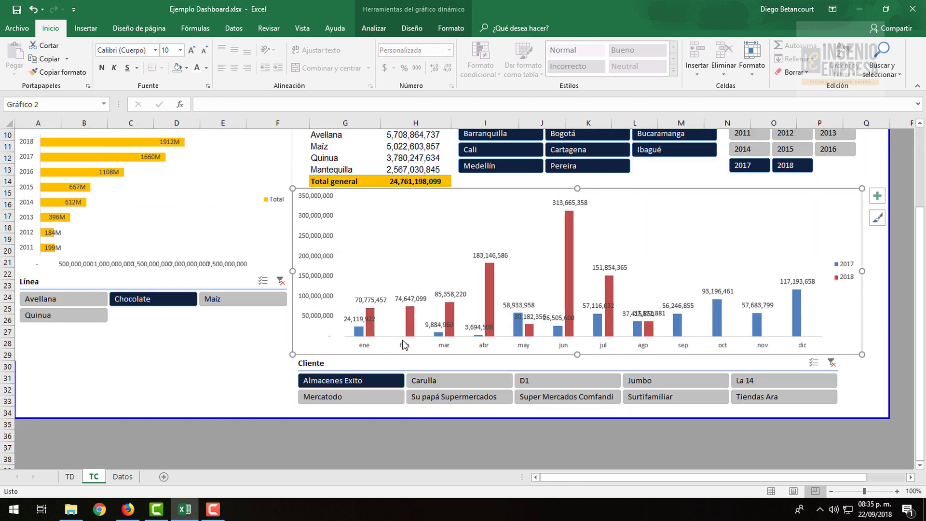
scroll(559, 319, up, 2)
scroll(347, 360, up, 1)
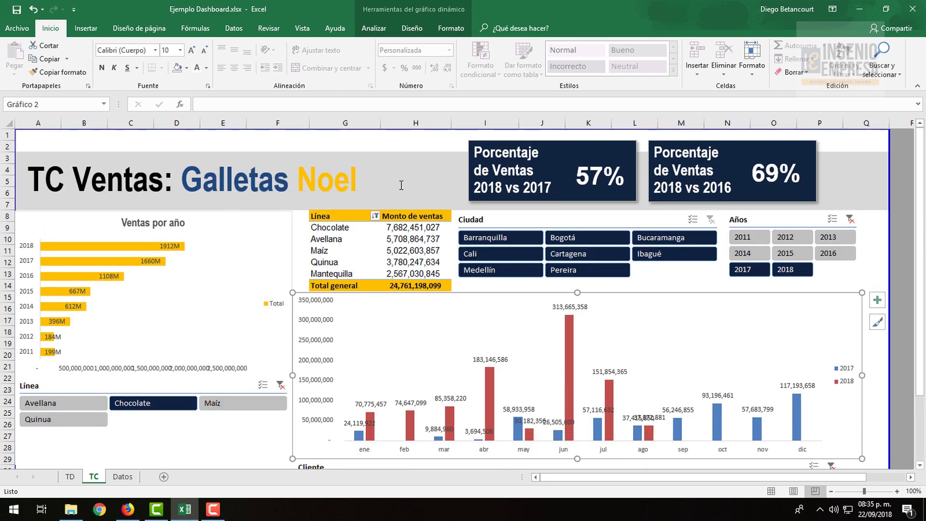
scroll(207, 364, down, 3)
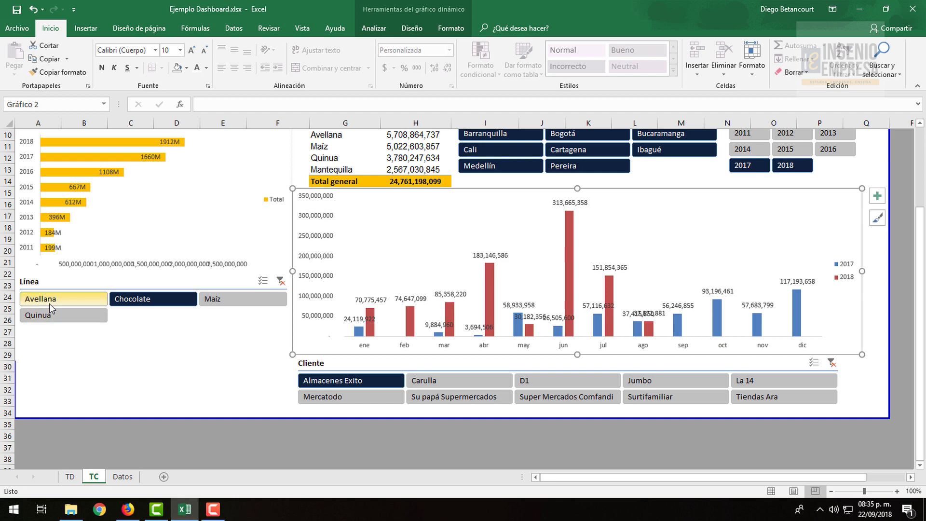
scroll(154, 369, up, 3)
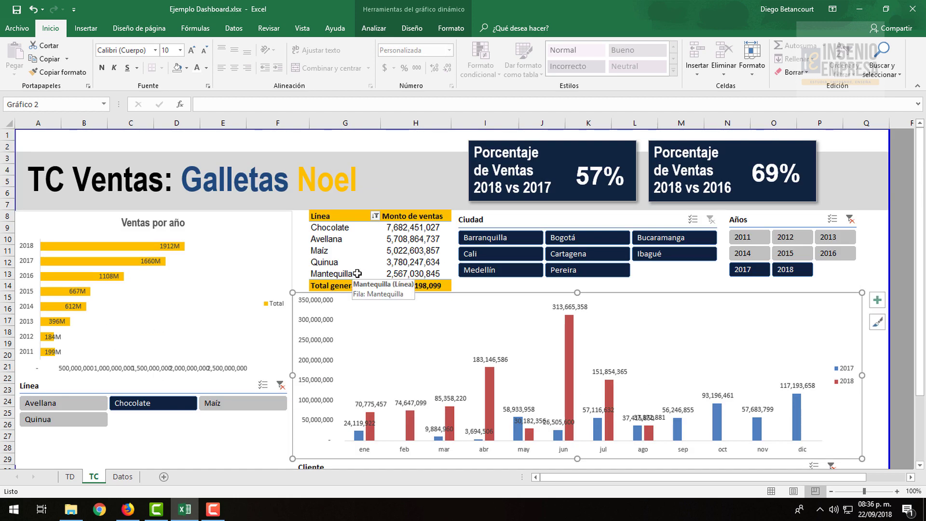
click(336, 229)
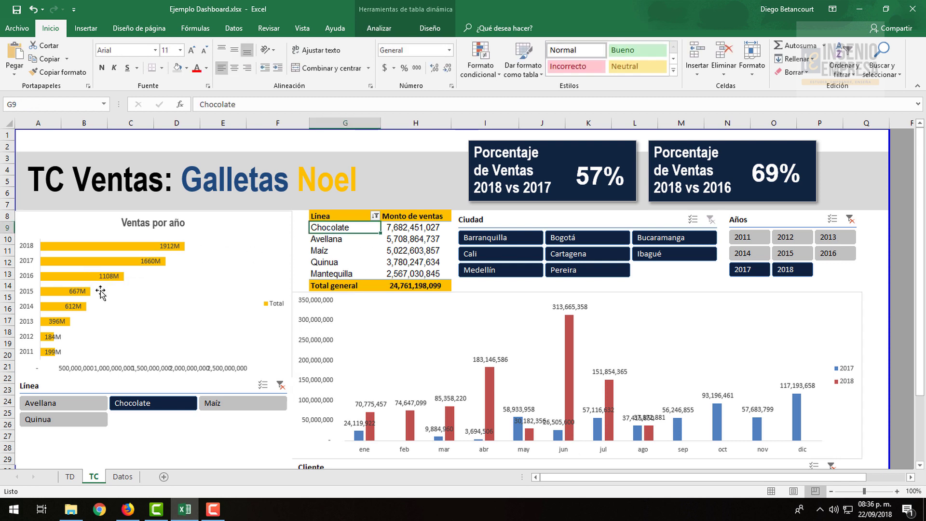